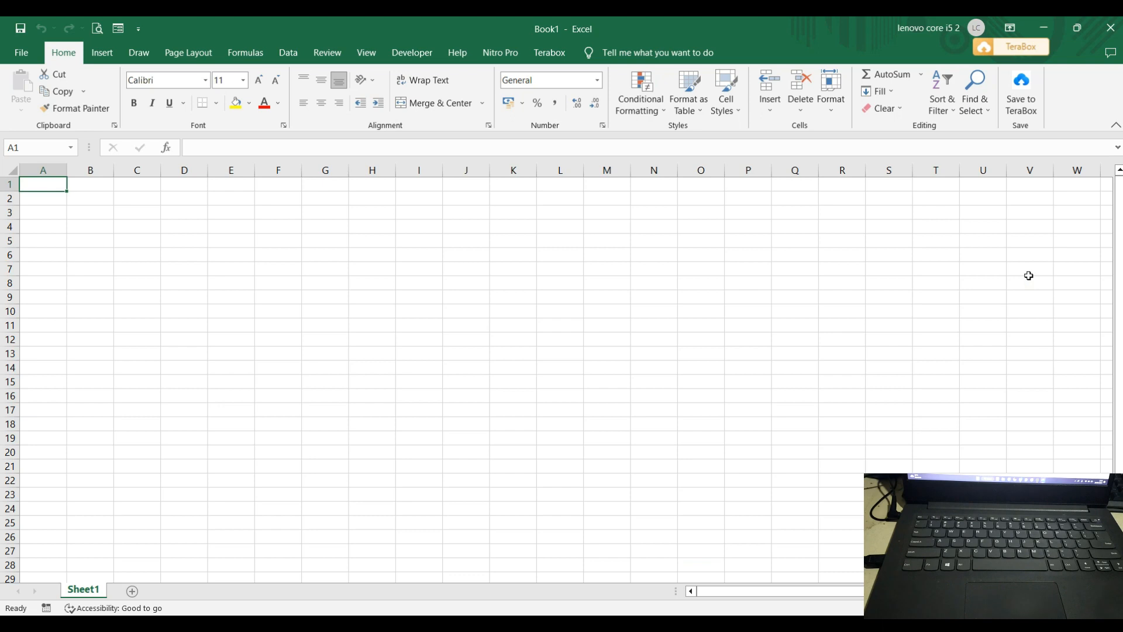
# Step: Enter the column headers No, Nama, Kelas and JK in cells A1 to D1
pyautogui.press('F2')
pyautogui.write('No')
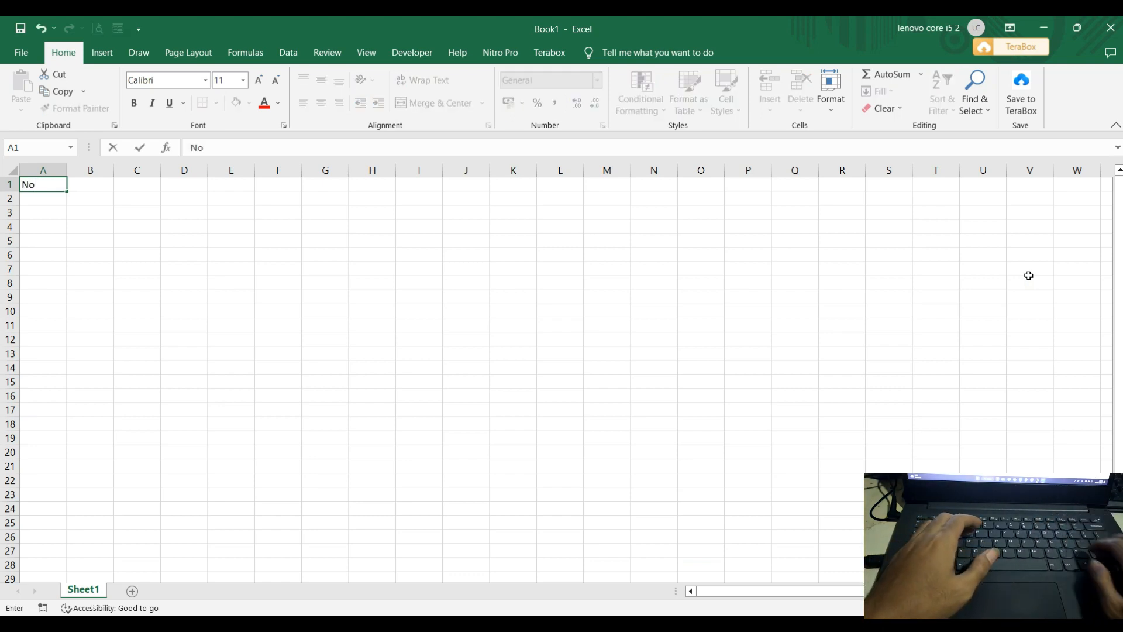
pyautogui.press('Tab')
pyautogui.write('Nama')
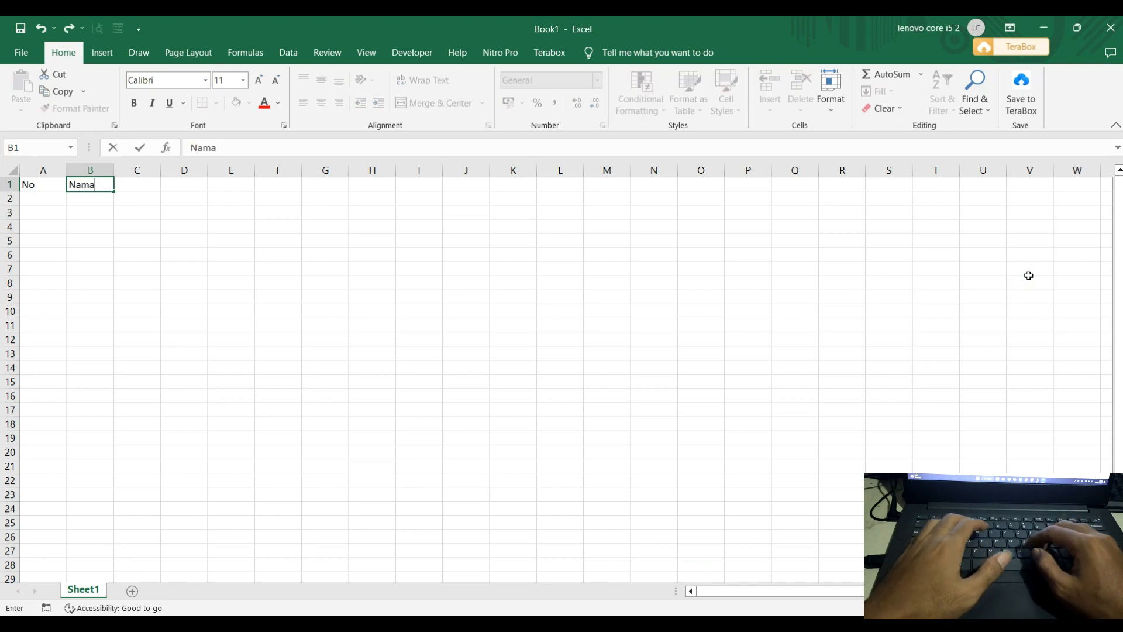
pyautogui.press('Tab')
pyautogui.write('Kelas')
pyautogui.press('Tab')
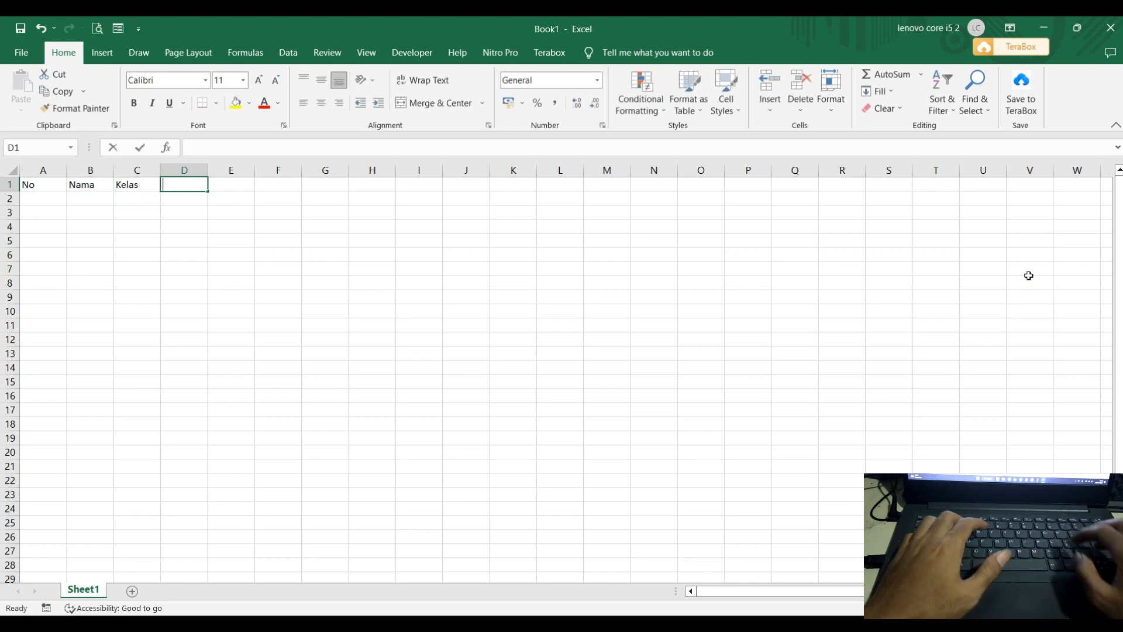
pyautogui.write('Jk')
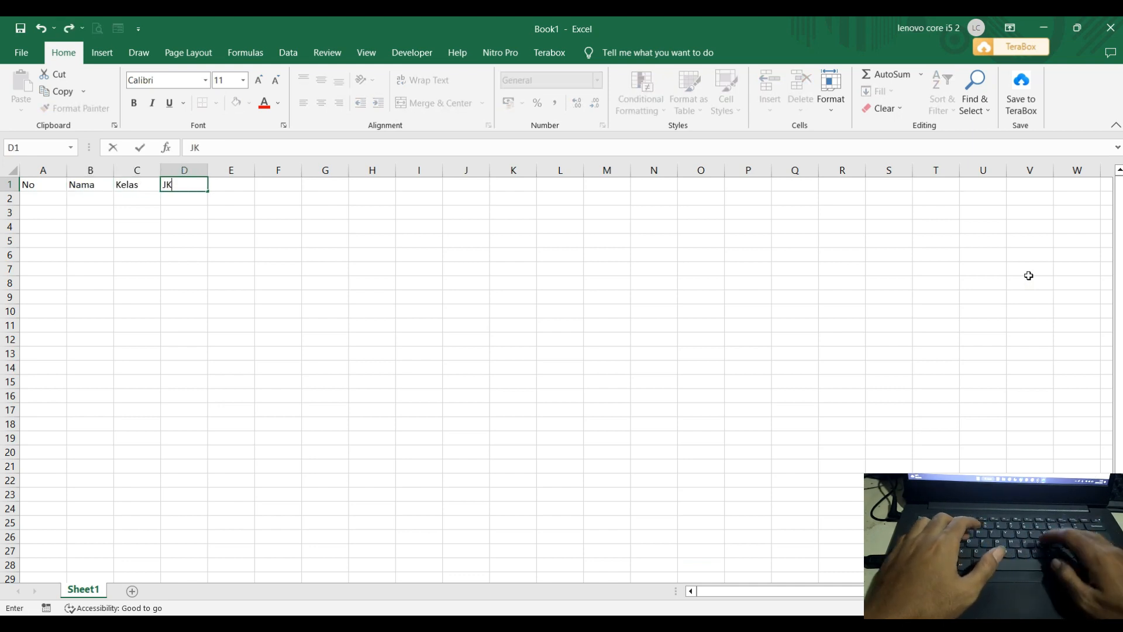
# Step: Add the headers Nilai 1, Nilai 2 and Nilai 3 in cells E1 to G1
pyautogui.press('Tab')
pyautogui.write('Nilai ')
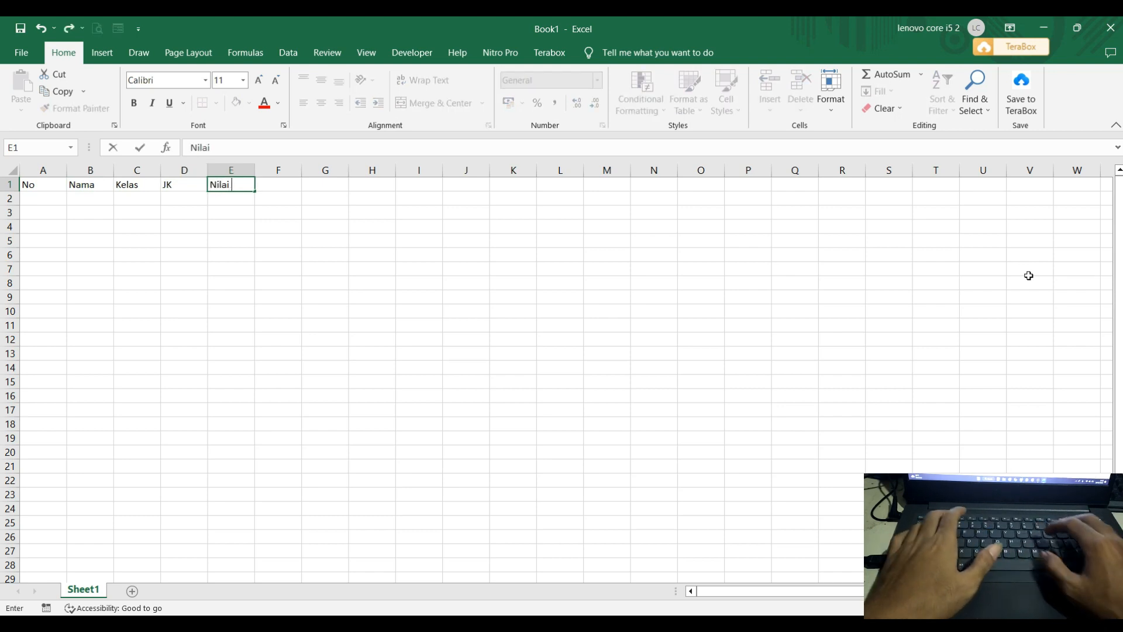
pyautogui.write('1')
pyautogui.press('Tab')
pyautogui.write('Nilai 2')
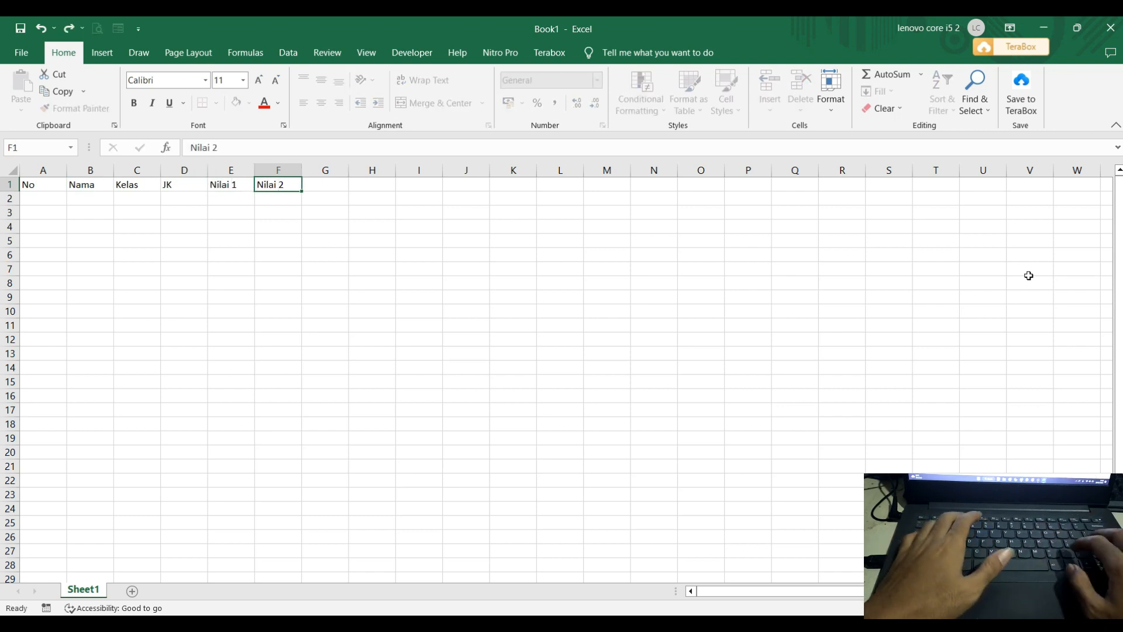
pyautogui.press('Tab')
pyautogui.write('Nilai ')
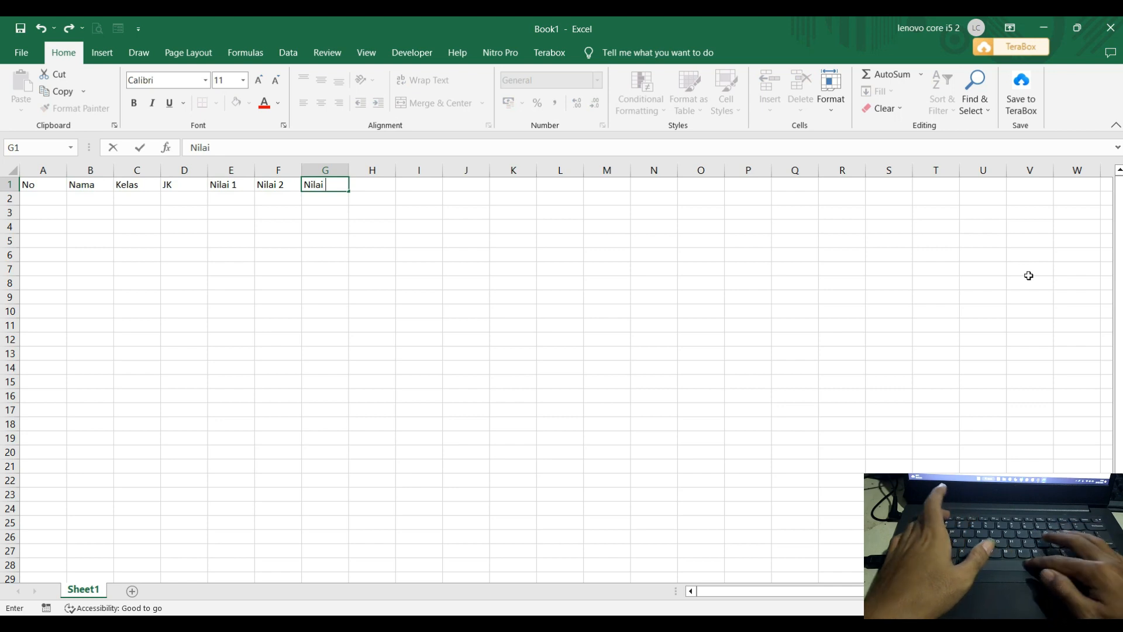
pyautogui.write('3')
# Step: Extend the Nilai 1 to Nilai 3 header series across row 1 up to Nilai 10 in column N
pyautogui.press('Left')
pyautogui.press('Left')
pyautogui.hotkey('shift', 'Right')
pyautogui.hotkey('shift', 'Right')
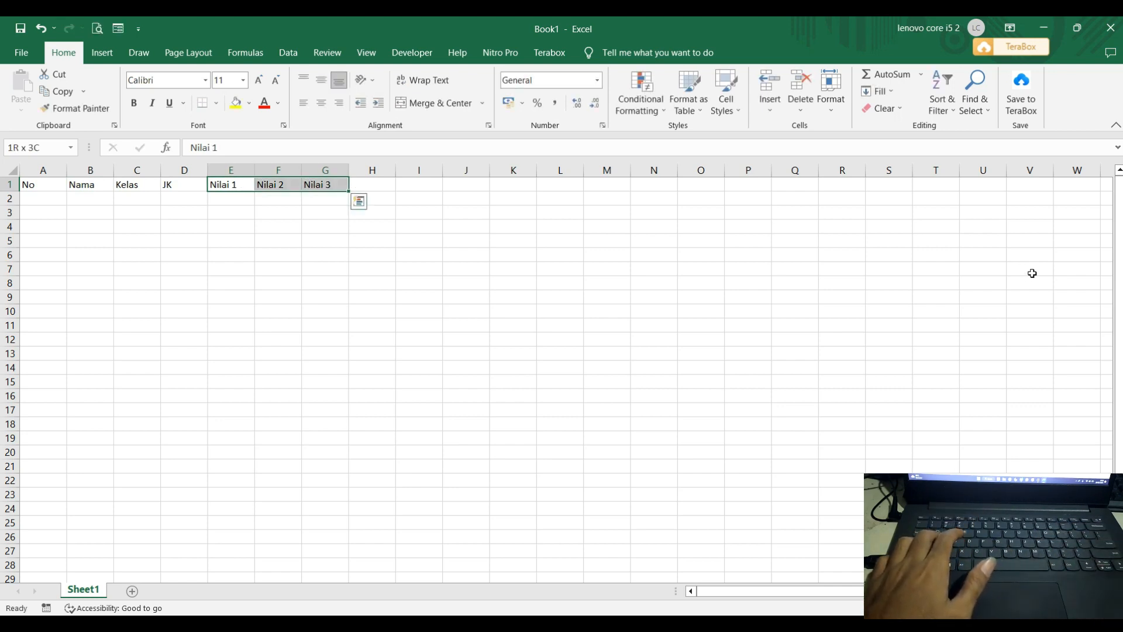
pyautogui.moveTo(348, 191); pyautogui.dragTo(655, 184)
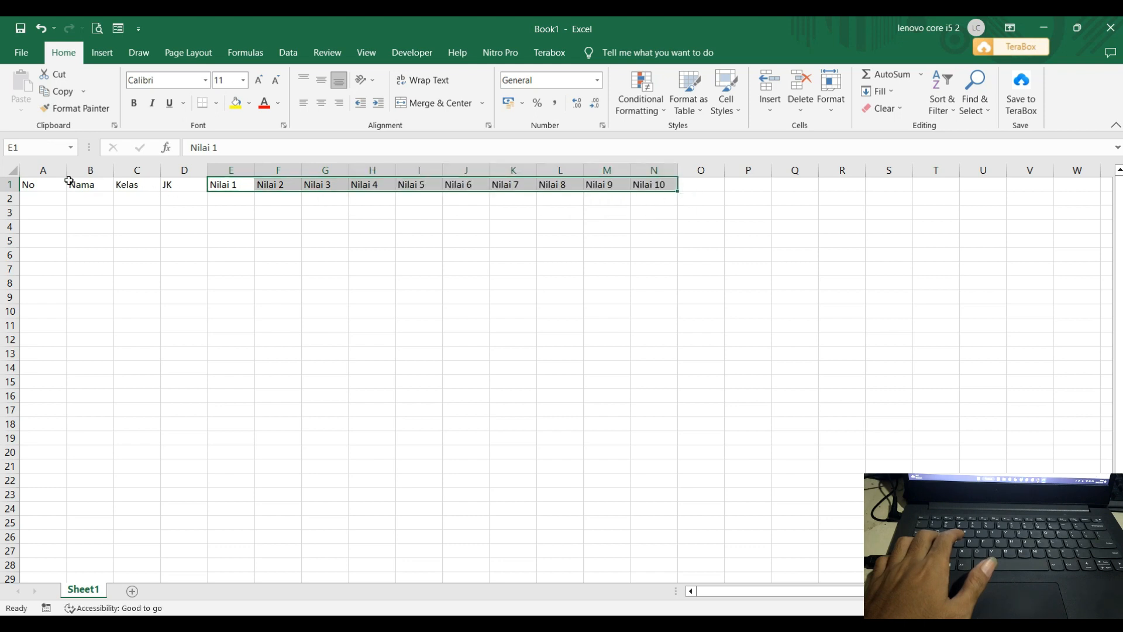
# Step: Convert the header range A1:N1 into a table, with the option that the table has headers enabled
pyautogui.click(48, 183)
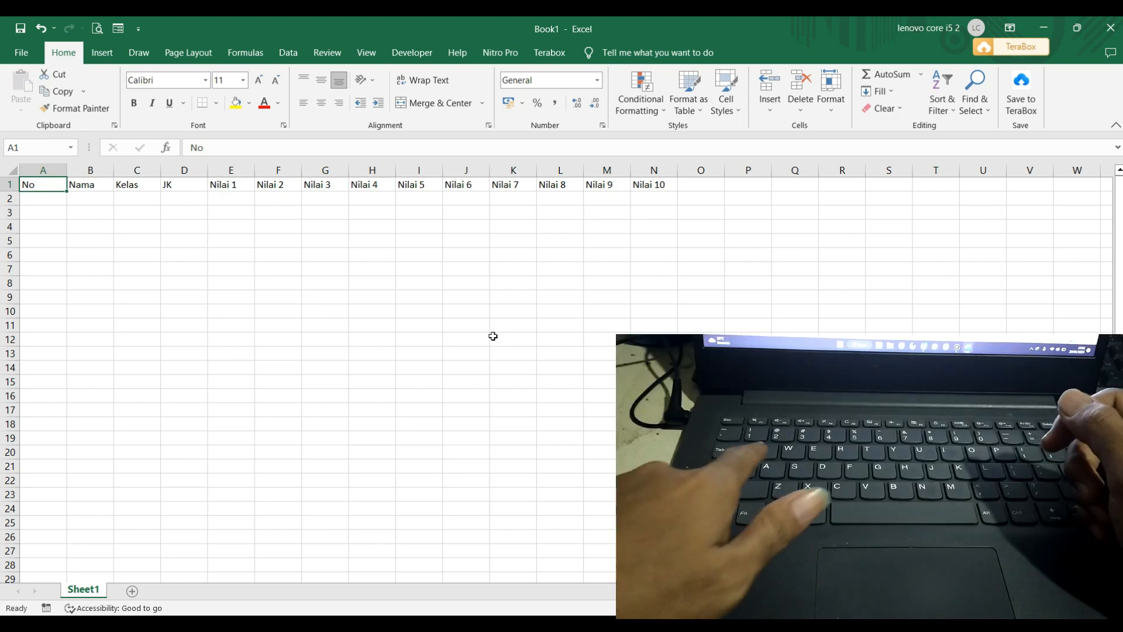
pyautogui.hotkey('ctrl', 'shift', 'Right')
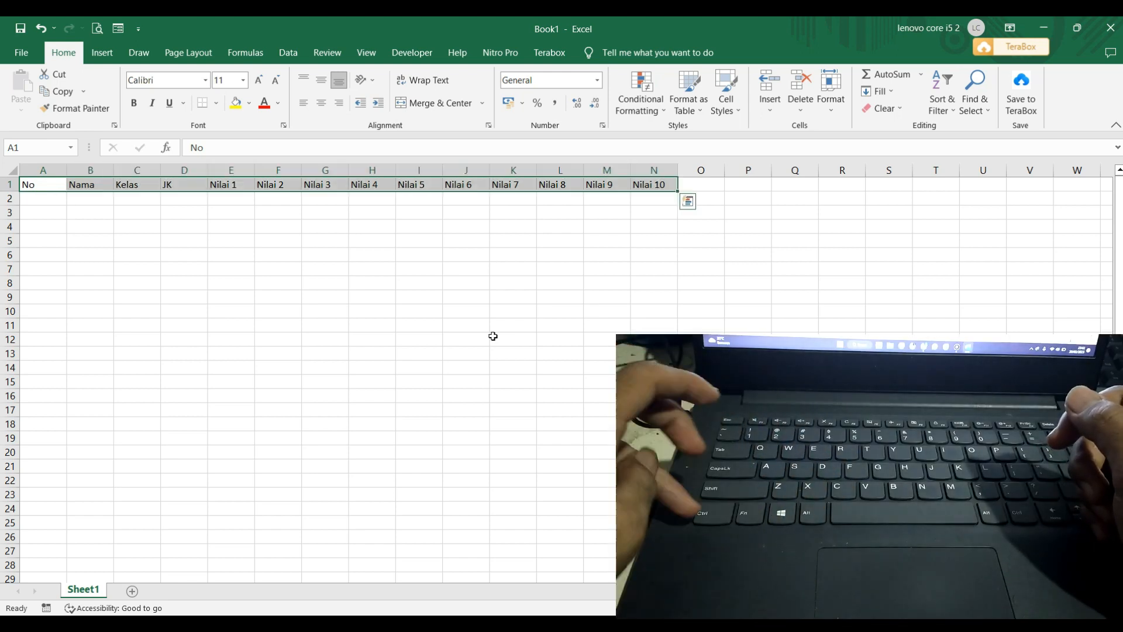
pyautogui.hotkey('ctrl', 't')
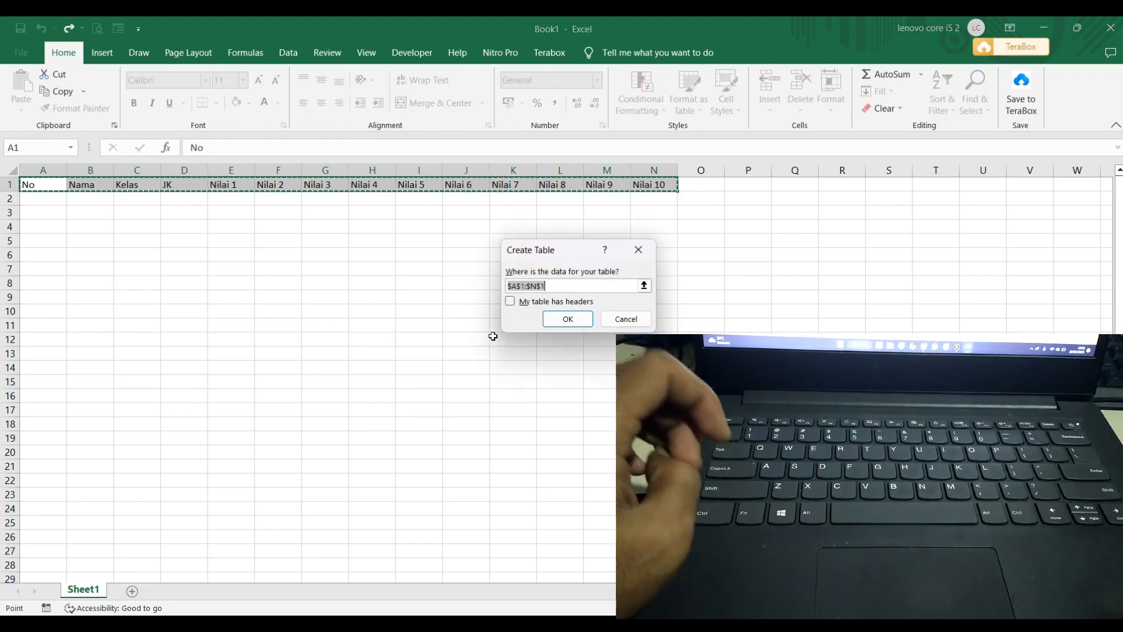
pyautogui.click(509, 301)
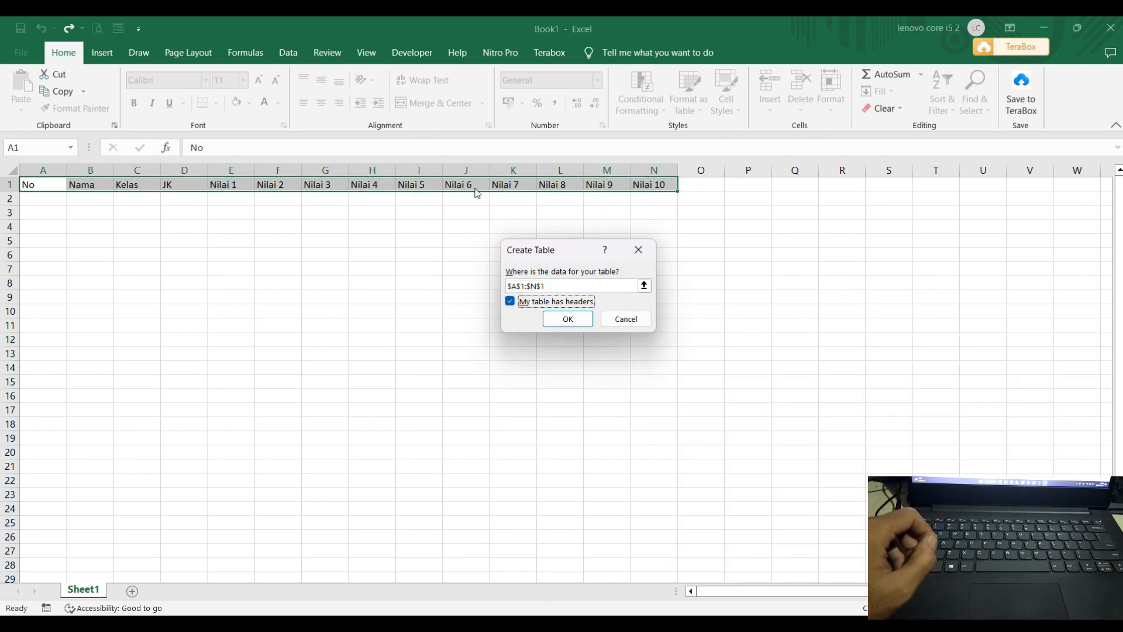
pyautogui.click(568, 319)
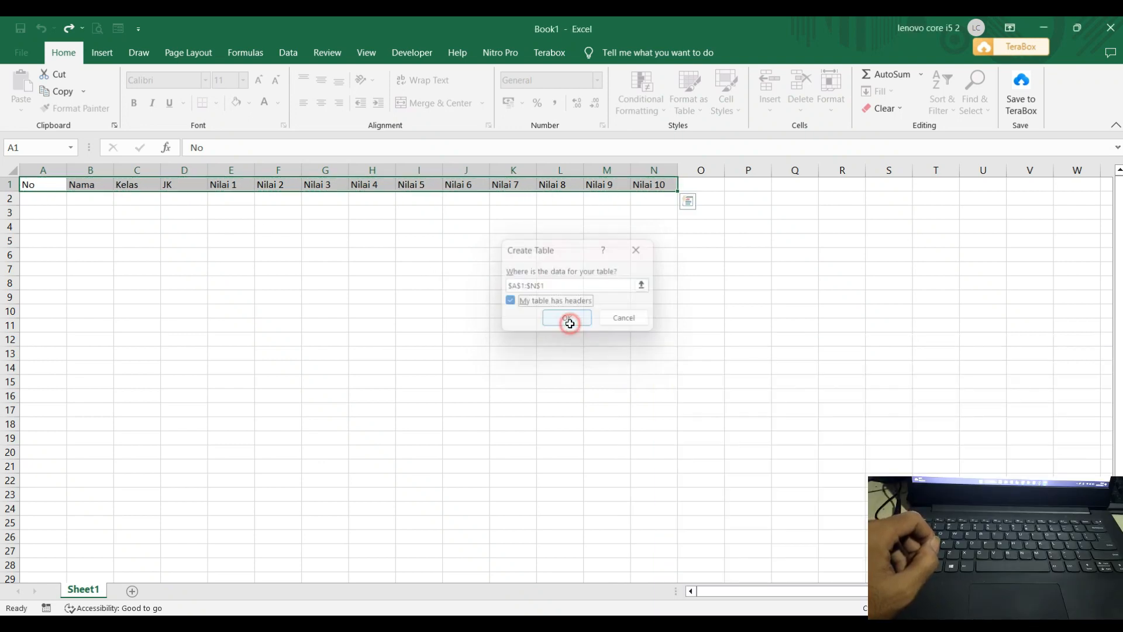
# Step: Enter "Siswa " with a trailing space in the first data cell of the Nama column, B2
pyautogui.click(45, 199)
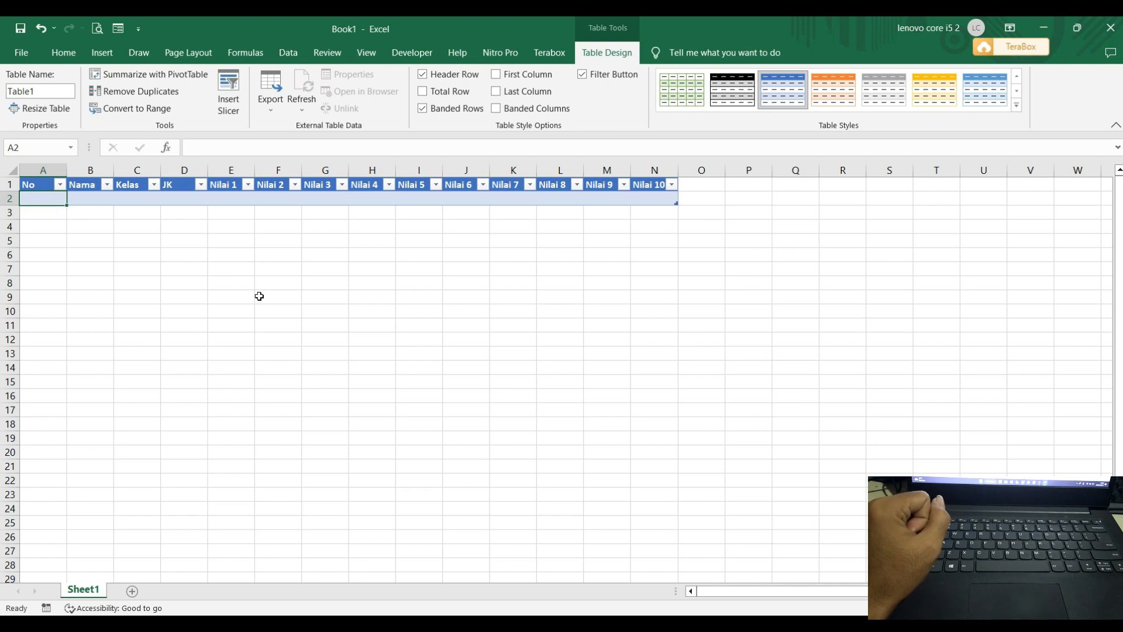
pyautogui.click(93, 199)
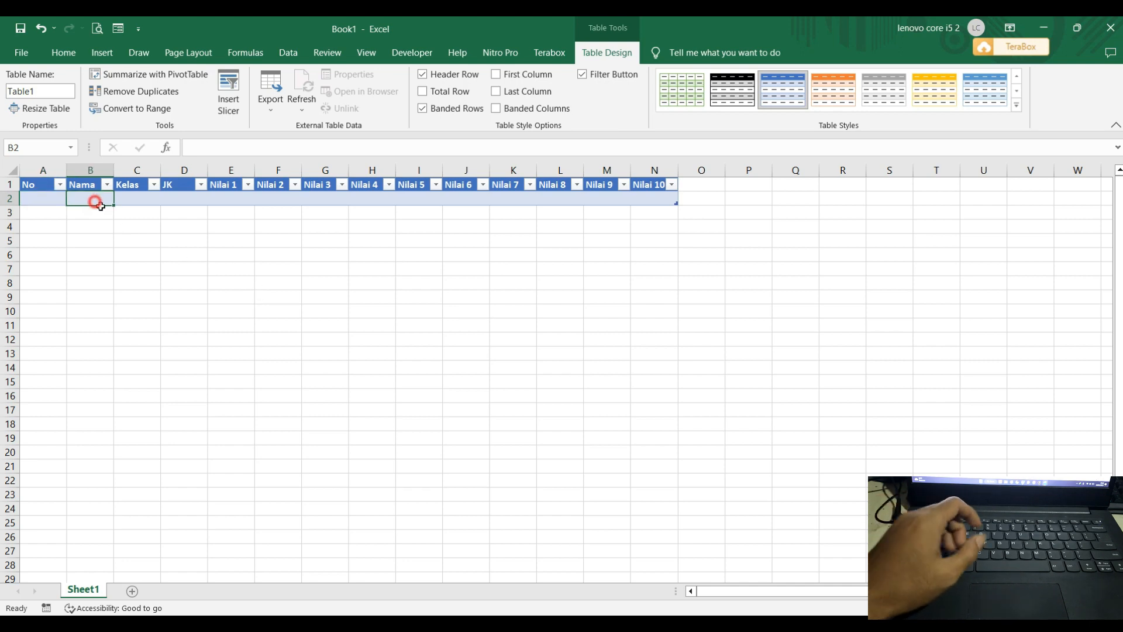
pyautogui.write('Siswa')
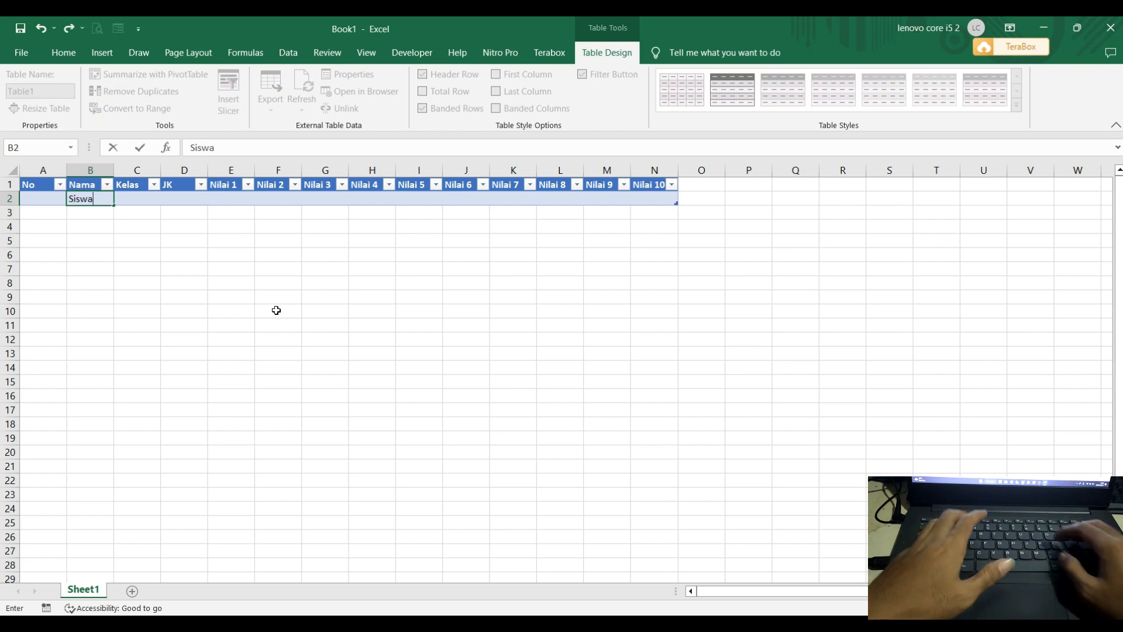
pyautogui.press('Right')
pyautogui.press('Left')
pyautogui.write('Siswa')
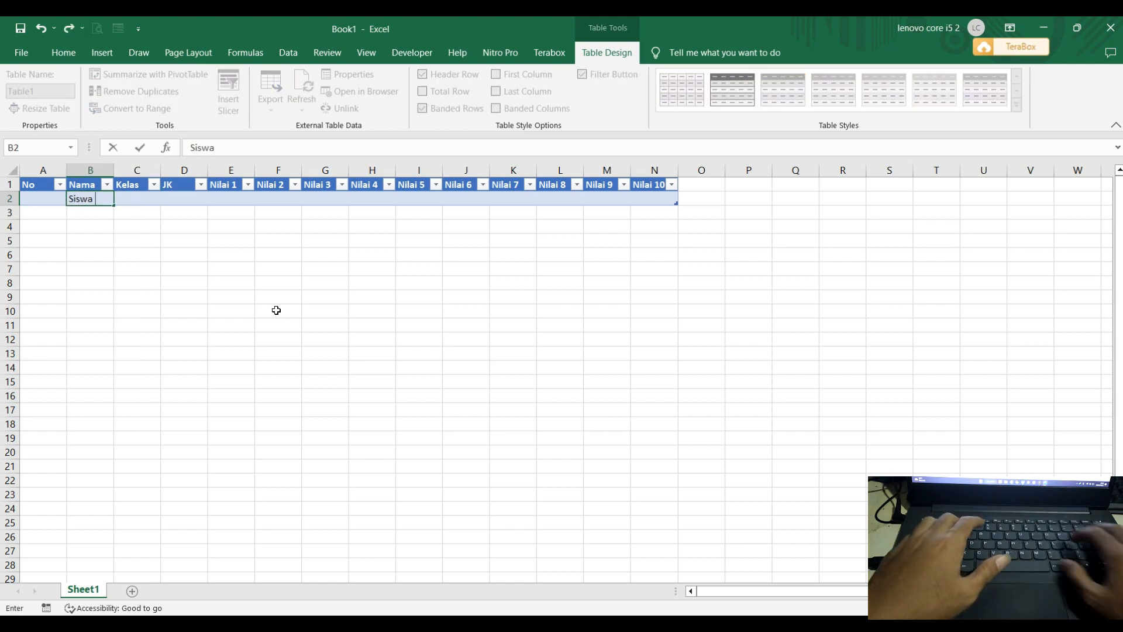
pyautogui.hotkey('ctrl', 'Return')
# Step: Number the first row of the No column with the formula =ROW()-ROW(Table1[#Headers]) in A2
pyautogui.press('Left')
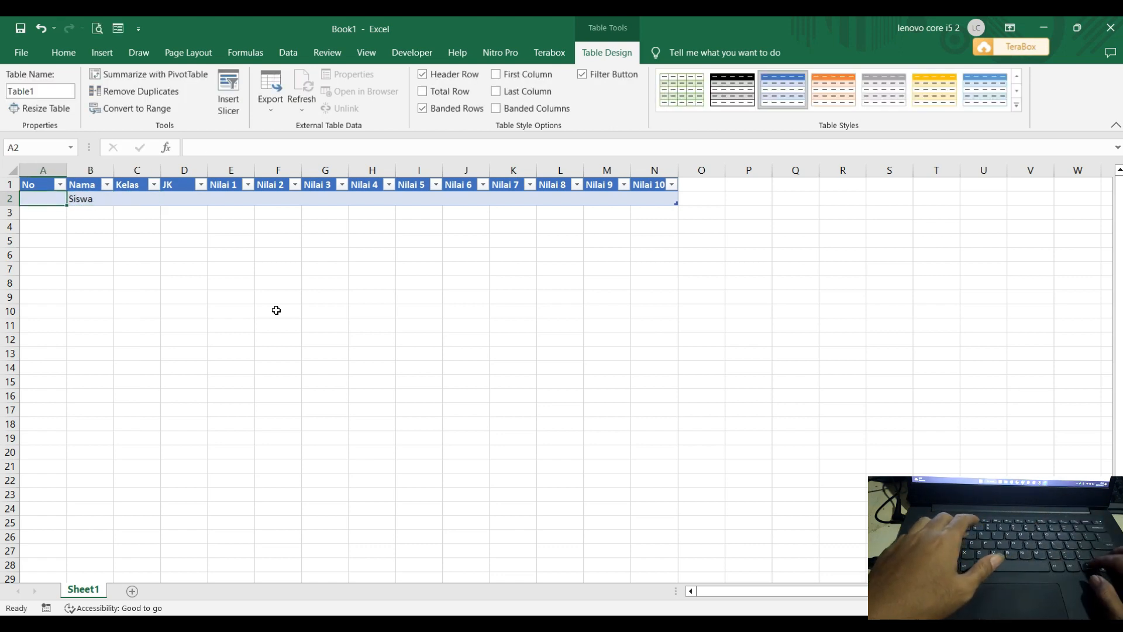
pyautogui.write('=row')
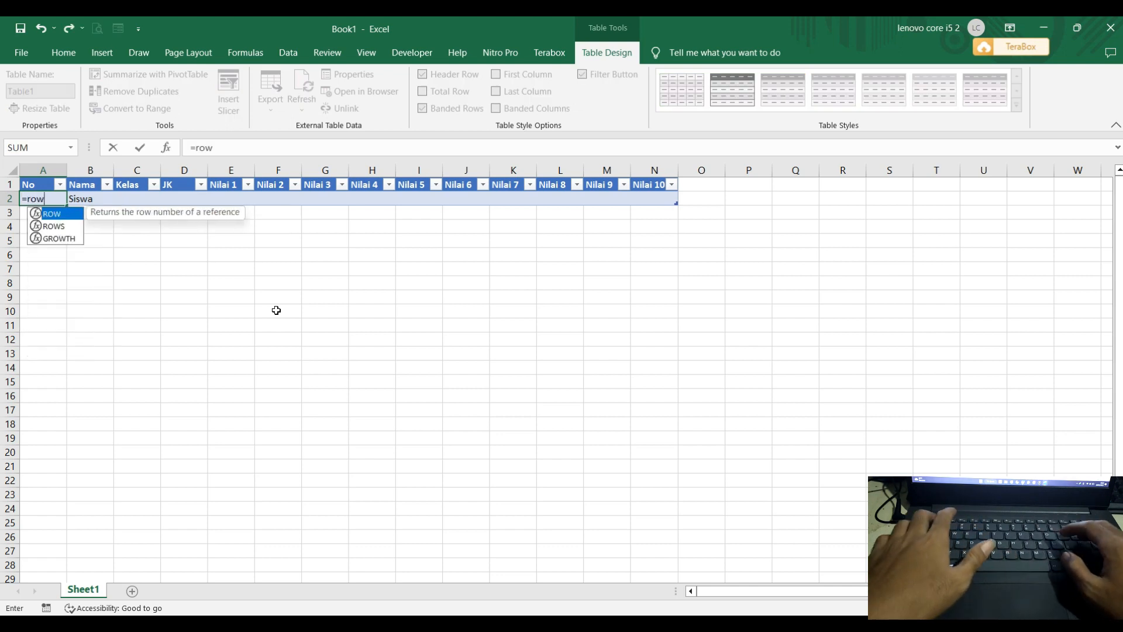
pyautogui.press('Tab')
pyautogui.write(')')
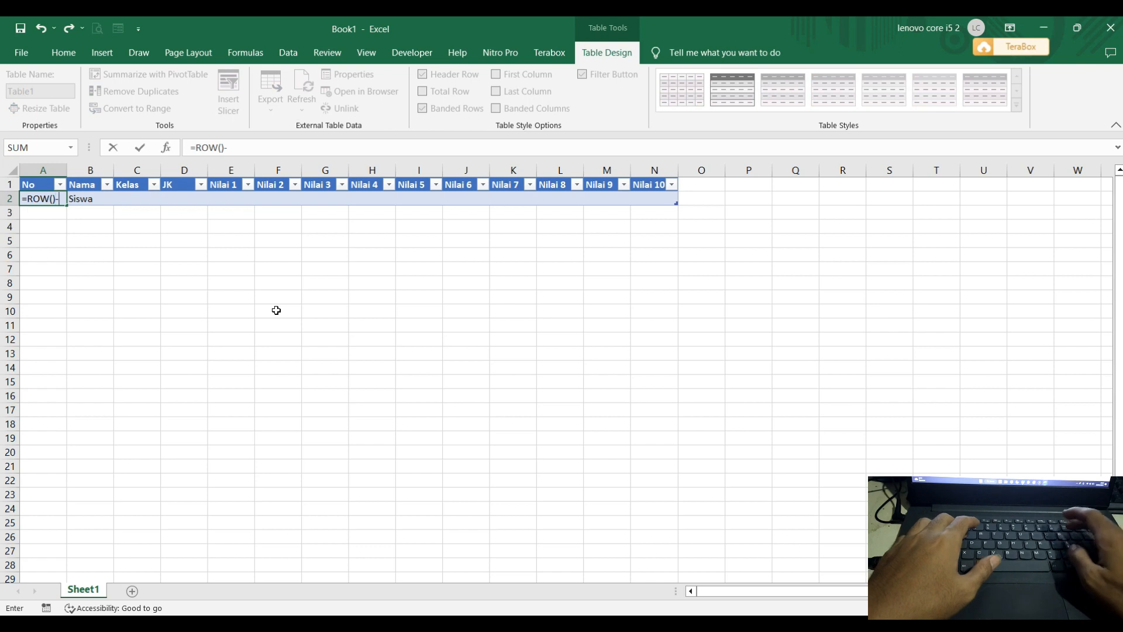
pyautogui.write('-row')
pyautogui.press('Tab')
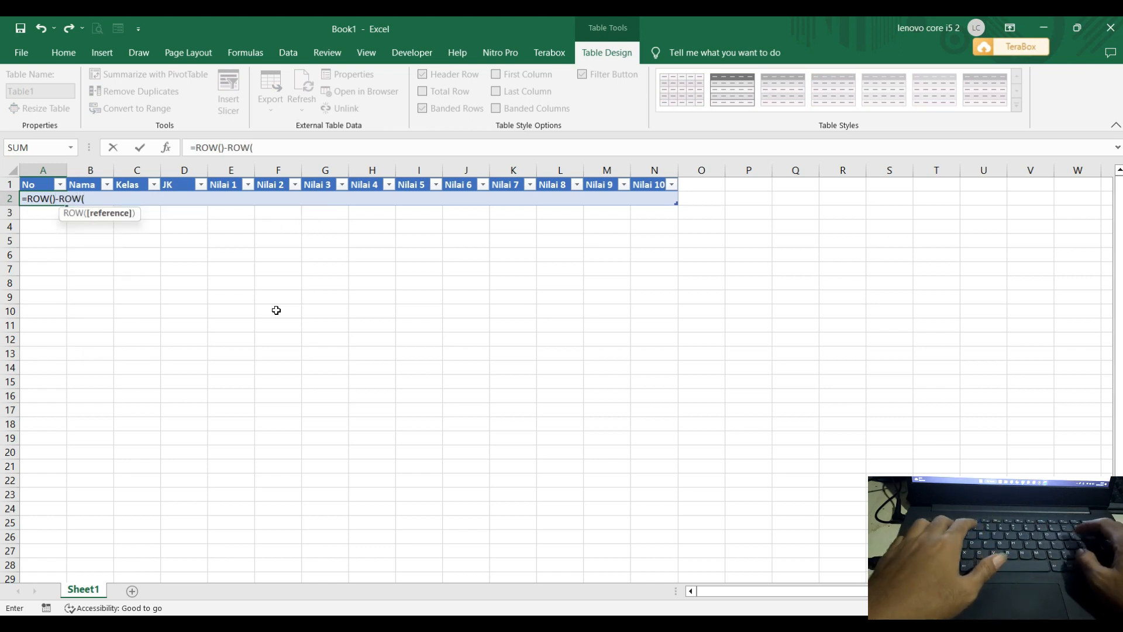
pyautogui.press('Up')
pyautogui.hotkey('shift', 'Right')
pyautogui.hotkey('ctrl', 'shift', 'Right')
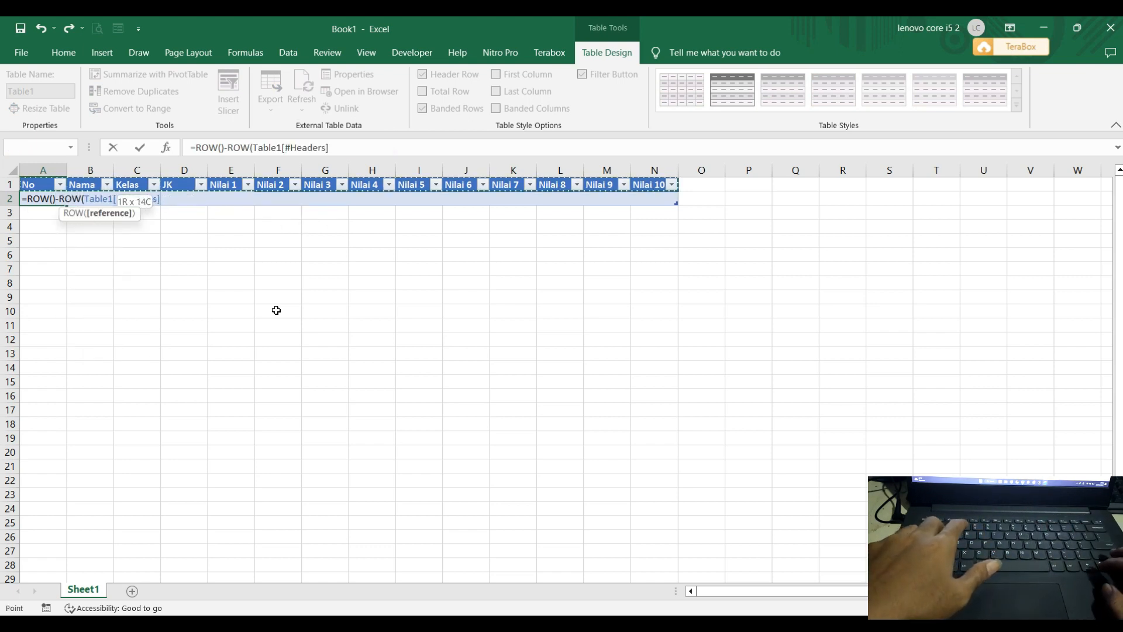
pyautogui.press('Return')
pyautogui.press('Return')
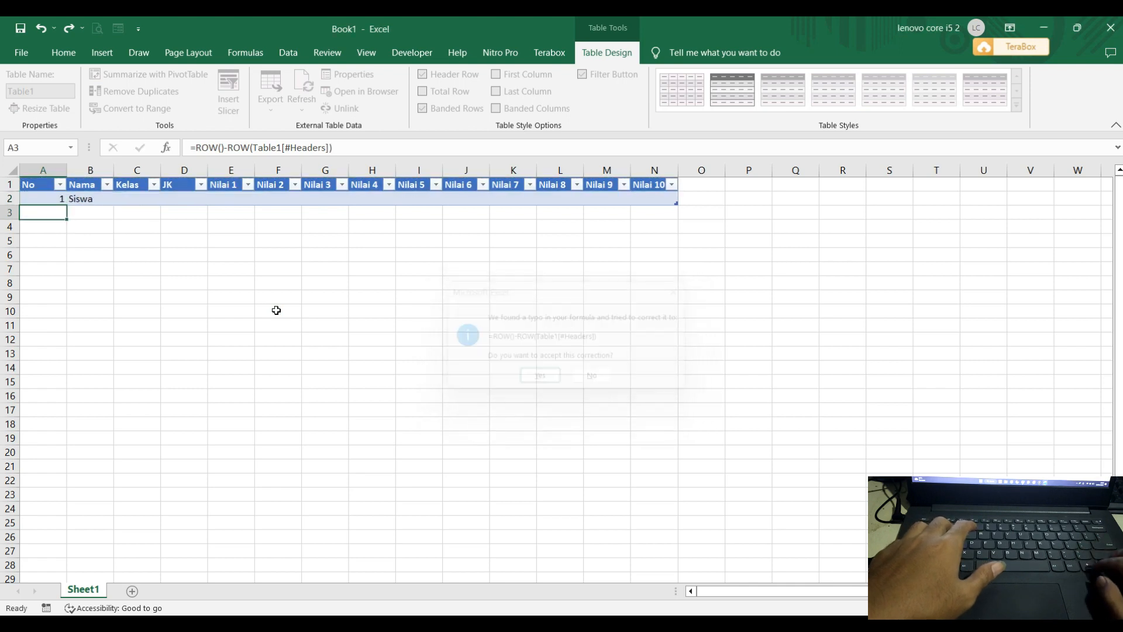
# Step: Copy the Siswa entry from B2 down the Nama column over more than 60 rows
pyautogui.press('Right')
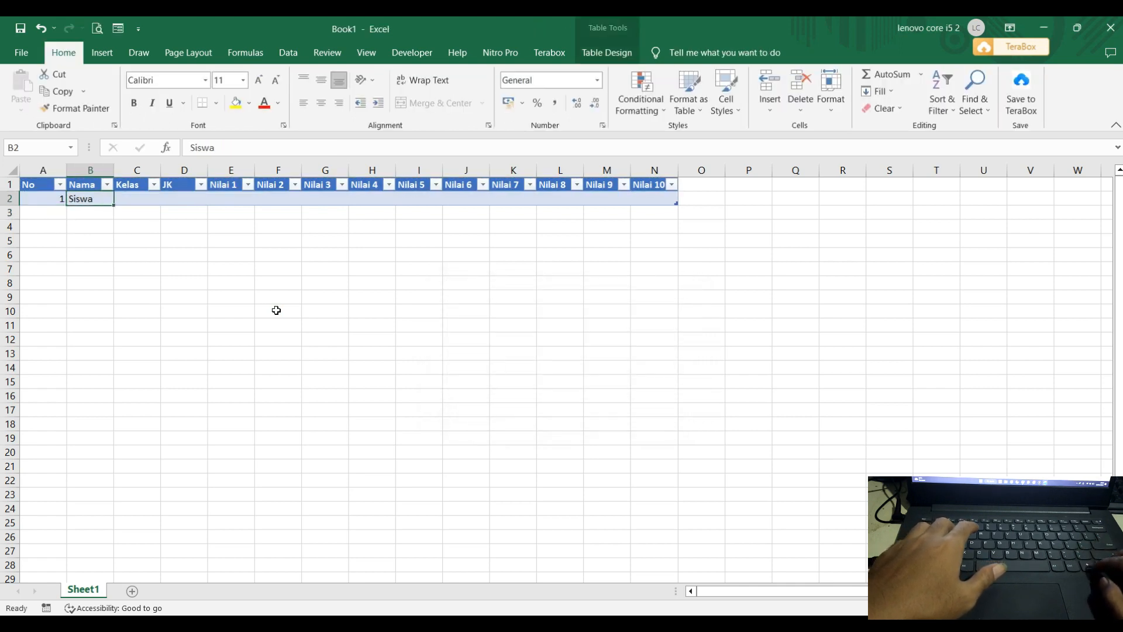
pyautogui.hotkey('ctrl', 'c')
pyautogui.hotkey('shift', 'Down')
pyautogui.hotkey('shift', 'Down')
pyautogui.hotkey('shift', 'Down')
pyautogui.hotkey('shift', 'Down')
pyautogui.hotkey('shift', 'Down')
pyautogui.hotkey('shift', 'Down')
pyautogui.hotkey('shift', 'Down')
pyautogui.hotkey('shift', 'Down')
pyautogui.hotkey('shift', 'Down')
pyautogui.hotkey('shift', 'Down')
pyautogui.hotkey('shift', 'Down')
pyautogui.hotkey('shift', 'Down')
pyautogui.hotkey('shift', 'Down')
pyautogui.hotkey('shift', 'Down')
pyautogui.hotkey('shift', 'Down')
pyautogui.hotkey('shift', 'Down')
pyautogui.hotkey('shift', 'Down')
pyautogui.hotkey('shift', 'Down')
pyautogui.hotkey('shift', 'Down')
pyautogui.hotkey('shift', 'Down')
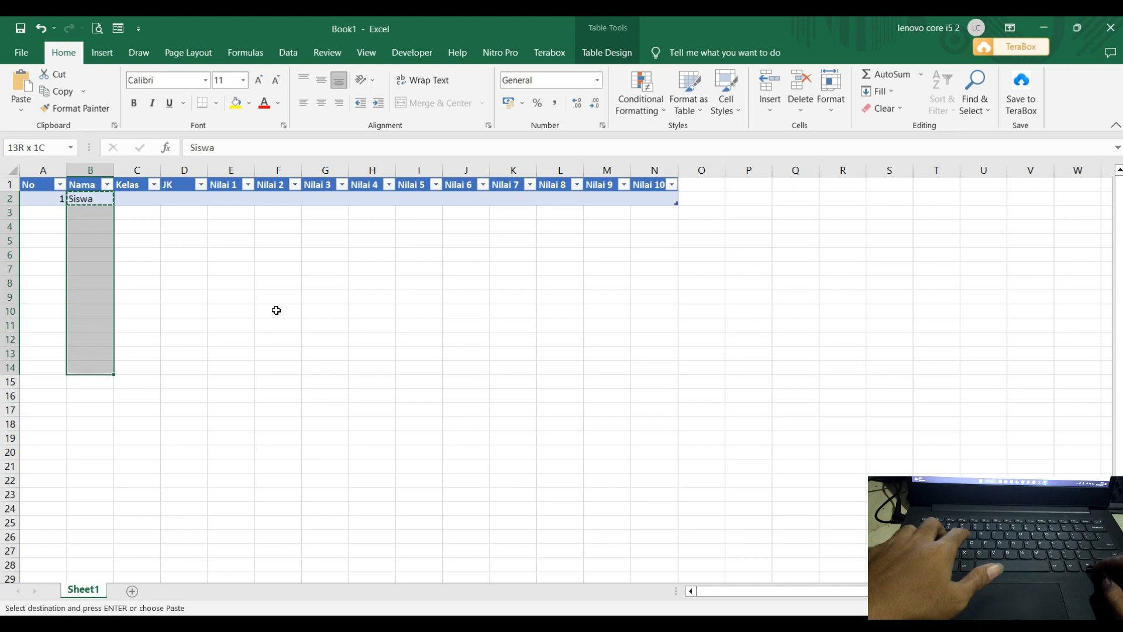
pyautogui.hotkey('shift', 'Down')
pyautogui.hotkey('shift', 'Down')
pyautogui.hotkey('shift', 'Down')
pyautogui.hotkey('shift', 'Down')
pyautogui.hotkey('shift', 'Down')
pyautogui.hotkey('shift', 'Down')
pyautogui.hotkey('shift', 'Down')
pyautogui.hotkey('shift', 'Down')
pyautogui.hotkey('shift', 'Down')
pyautogui.hotkey('shift', 'Down')
pyautogui.hotkey('shift', 'Down')
pyautogui.hotkey('shift', 'Down')
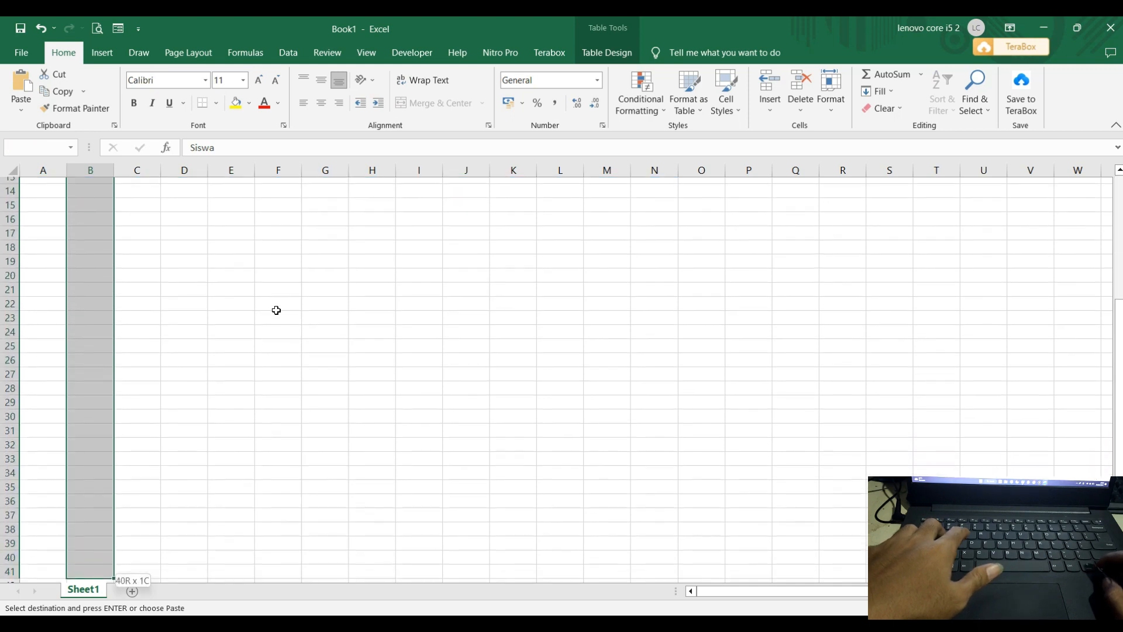
pyautogui.hotkey('shift', 'Down')
pyautogui.hotkey('shift', 'Down')
pyautogui.hotkey('shift', 'Down')
pyautogui.hotkey('shift', 'Down')
pyautogui.hotkey('shift', 'Down')
pyautogui.hotkey('shift', 'Down')
pyautogui.hotkey('shift', 'Down')
pyautogui.hotkey('shift', 'Down')
pyautogui.hotkey('shift', 'Down')
pyautogui.hotkey('shift', 'Down')
pyautogui.hotkey('shift', 'Down')
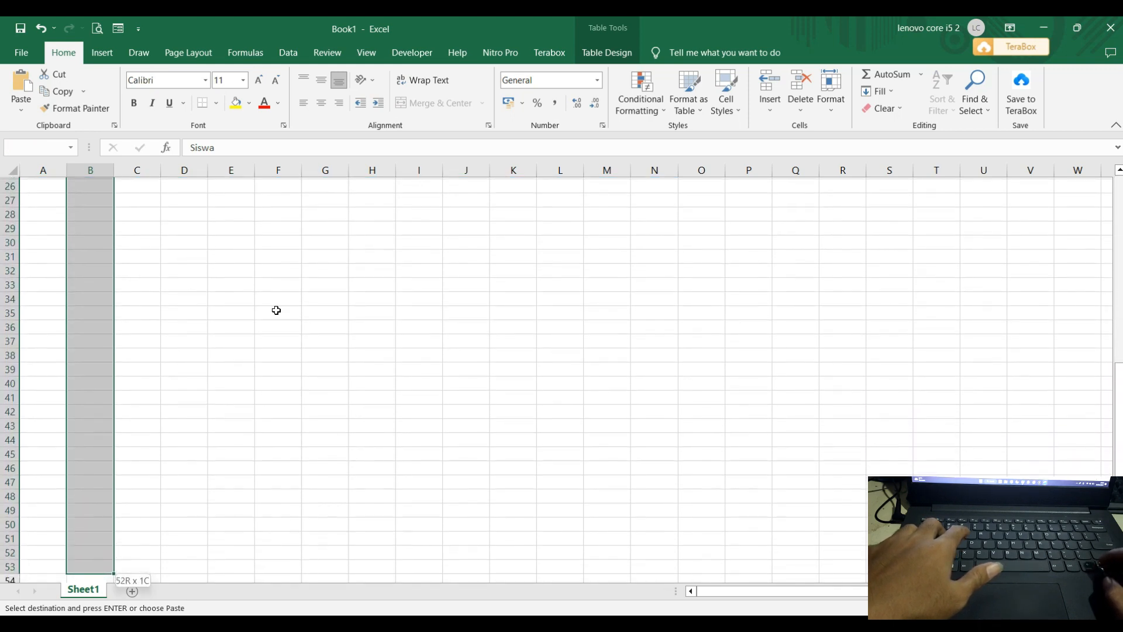
pyautogui.hotkey('shift', 'Down')
pyautogui.hotkey('shift', 'Down')
pyautogui.hotkey('shift', 'Down')
pyautogui.hotkey('shift', 'Down')
pyautogui.hotkey('shift', 'Down')
pyautogui.hotkey('shift', 'Down')
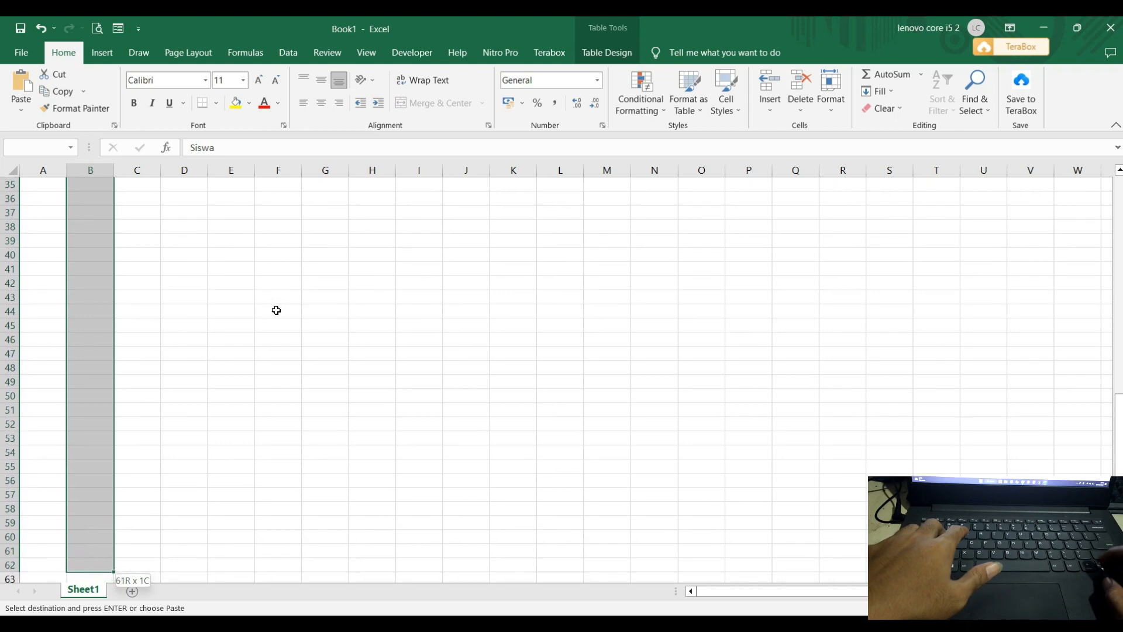
pyautogui.hotkey('ctrl', 'v')
pyautogui.press('Up')
pyautogui.press('Down')
pyautogui.write('=')
pyautogui.press('Left')
pyautogui.write('&')
pyautogui.press('Left')
pyautogui.press('Left')
pyautogui.press('Return')
# Step: Copy the combined Siswa names from the Kelas column and paste them as values over the Nama column
pyautogui.press('Up')
pyautogui.hotkey('ctrl', 'shift', 'Down')
pyautogui.hotkey('ctrl', 'c')
pyautogui.press('Up')
pyautogui.press('Left')
pyautogui.press('Down')
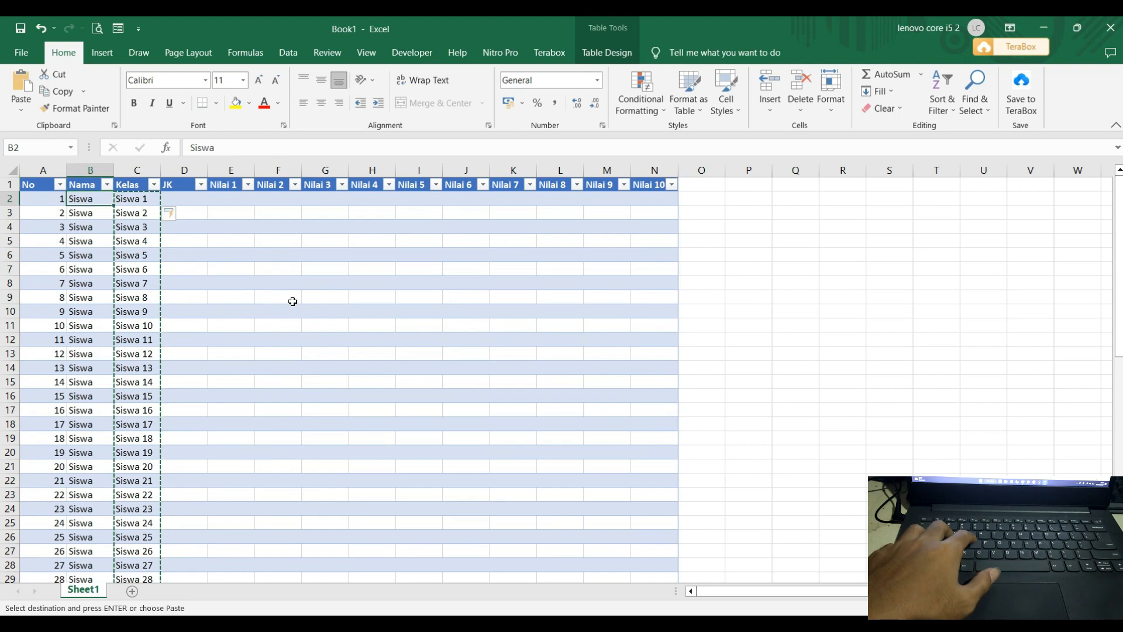
pyautogui.rightClick(92, 199)
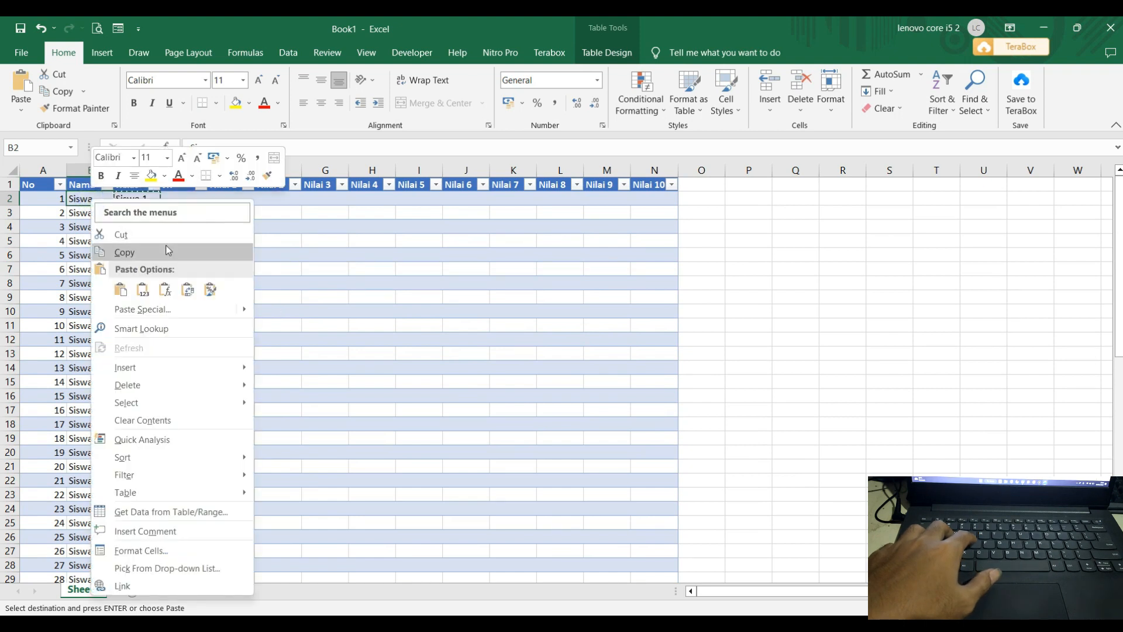
pyautogui.click(152, 290)
# Step: Clear all the helper formulas from the Kelas column, starting at C2
pyautogui.click(140, 202)
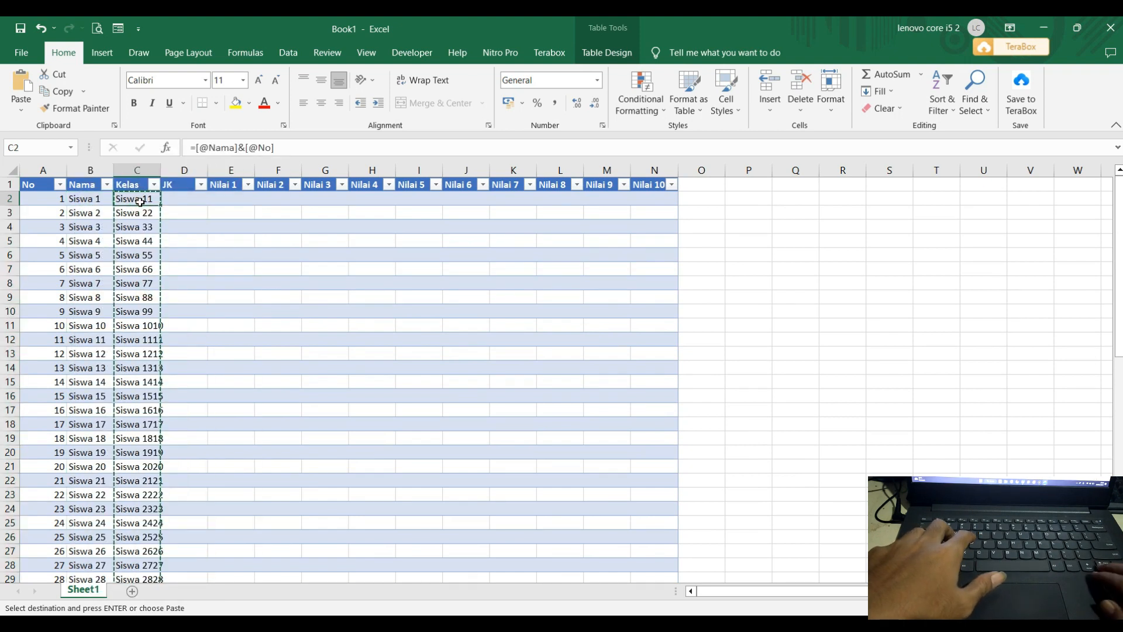
pyautogui.hotkey('ctrl', 'shift', 'Down')
pyautogui.press('Delete')
pyautogui.scroll(10, 140, 202)
# Step: Clear all the row numbers from the No column, starting at A2
pyautogui.press('Left')
pyautogui.press('Left')
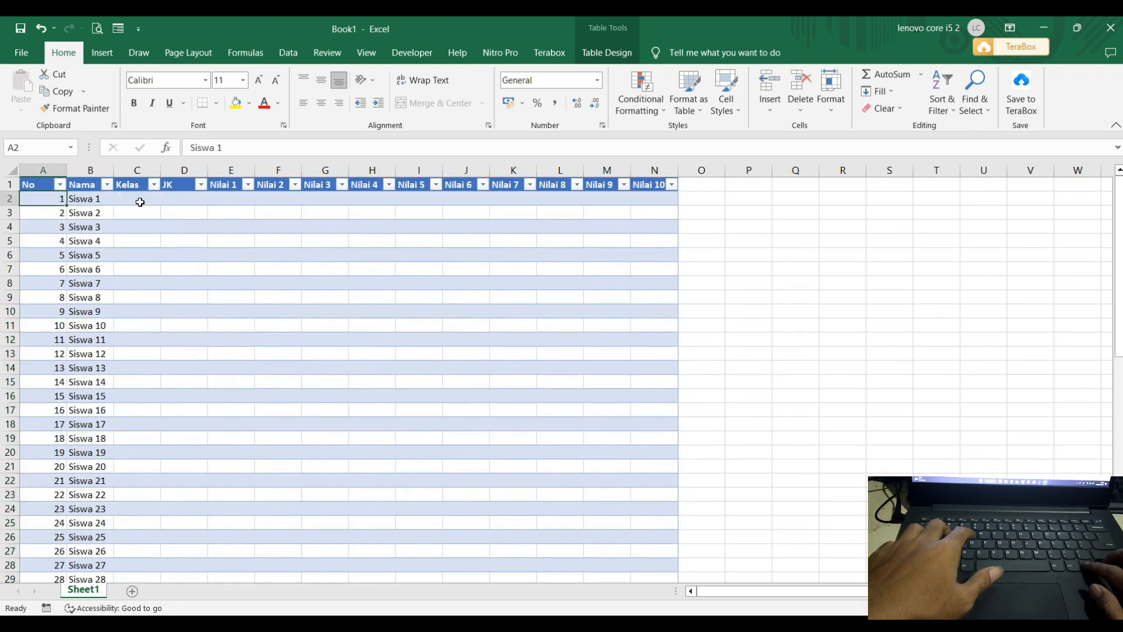
pyautogui.hotkey('ctrl', 'shift', 'Down')
pyautogui.press('Delete')
pyautogui.scroll(10, 140, 202)
pyautogui.press('Up')
pyautogui.press('Right')
pyautogui.press('Down')
pyautogui.press('Down')
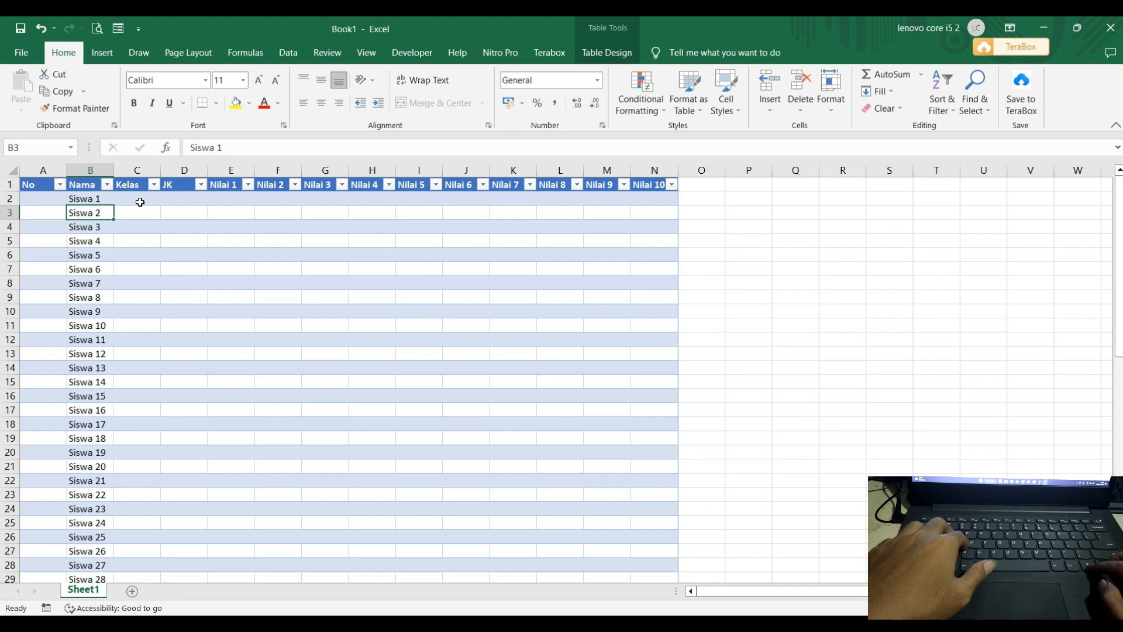
pyautogui.press('Down')
pyautogui.press('Down')
pyautogui.press('Down')
pyautogui.press('Down')
pyautogui.press('Down')
pyautogui.press('Down')
# Step: Enter A as the class for Siswa 1 in cell C2 of the Kelas column
pyautogui.press('Right')
pyautogui.hotkey('ctrl', 'Up')
pyautogui.press('Down')
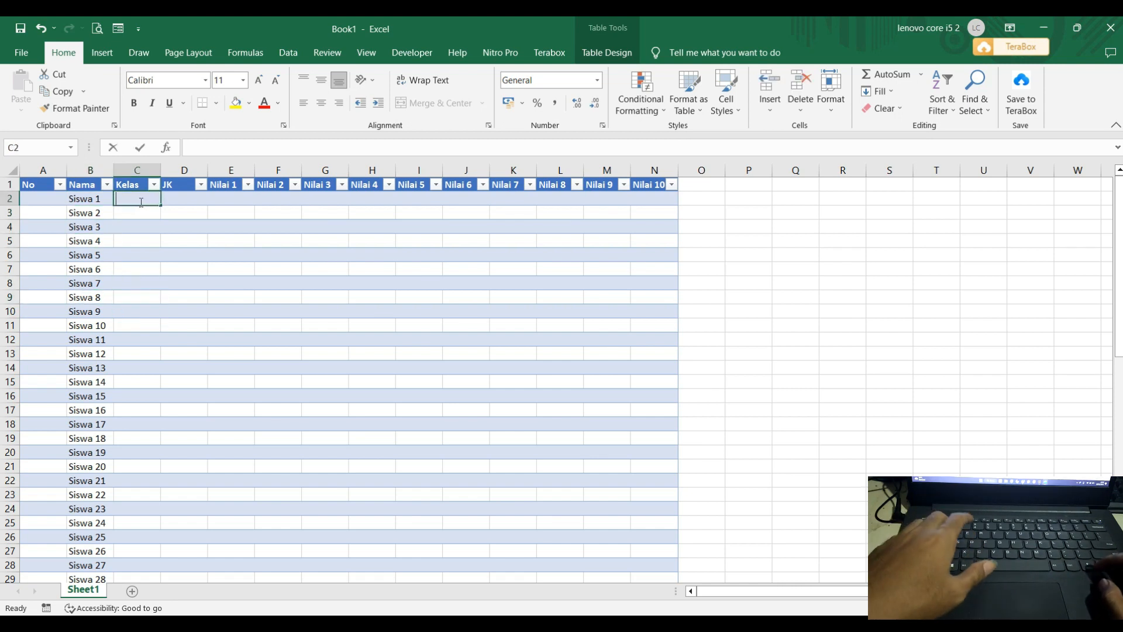
pyautogui.press('capslock')
pyautogui.write('A')
pyautogui.press('Return')
# Step: Enter B as the class for Siswa 21 in cell C22 of the Kelas column
pyautogui.press('Left')
pyautogui.press('Down')
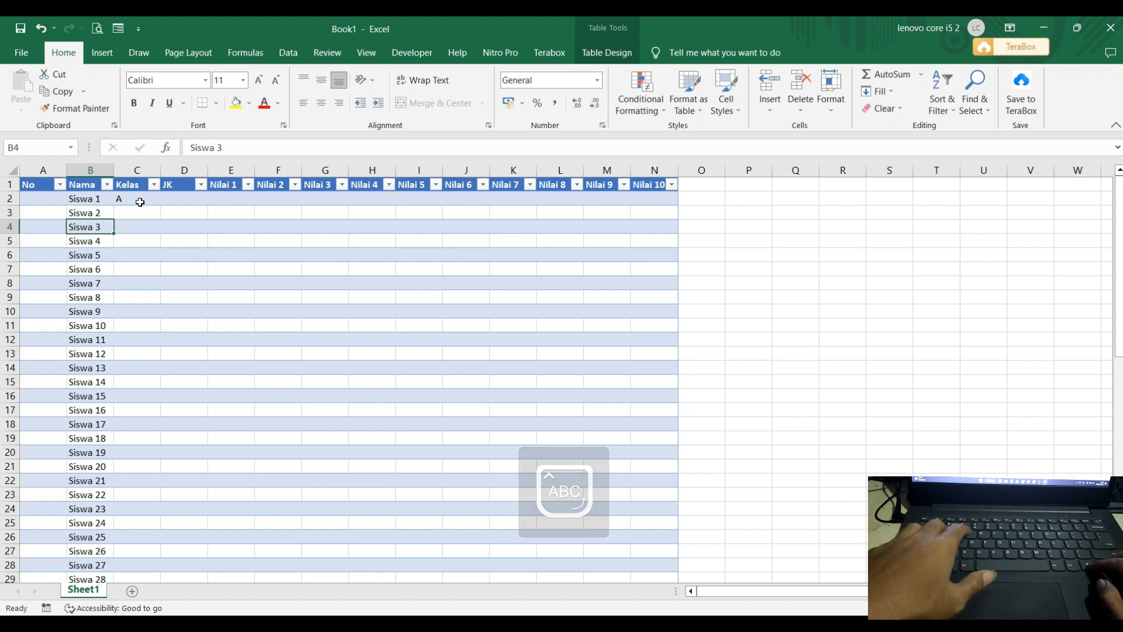
pyautogui.press('Down')
pyautogui.press('Down')
pyautogui.press('Down')
pyautogui.press('Down')
pyautogui.press('Down')
pyautogui.press('Down')
pyautogui.press('Down')
pyautogui.press('Down')
pyautogui.press('Down')
pyautogui.press('Down')
pyautogui.press('Down')
pyautogui.press('Down')
pyautogui.press('Down')
pyautogui.press('Down')
pyautogui.press('Down')
pyautogui.press('Down')
pyautogui.press('Down')
pyautogui.press('Down')
pyautogui.press('Right')
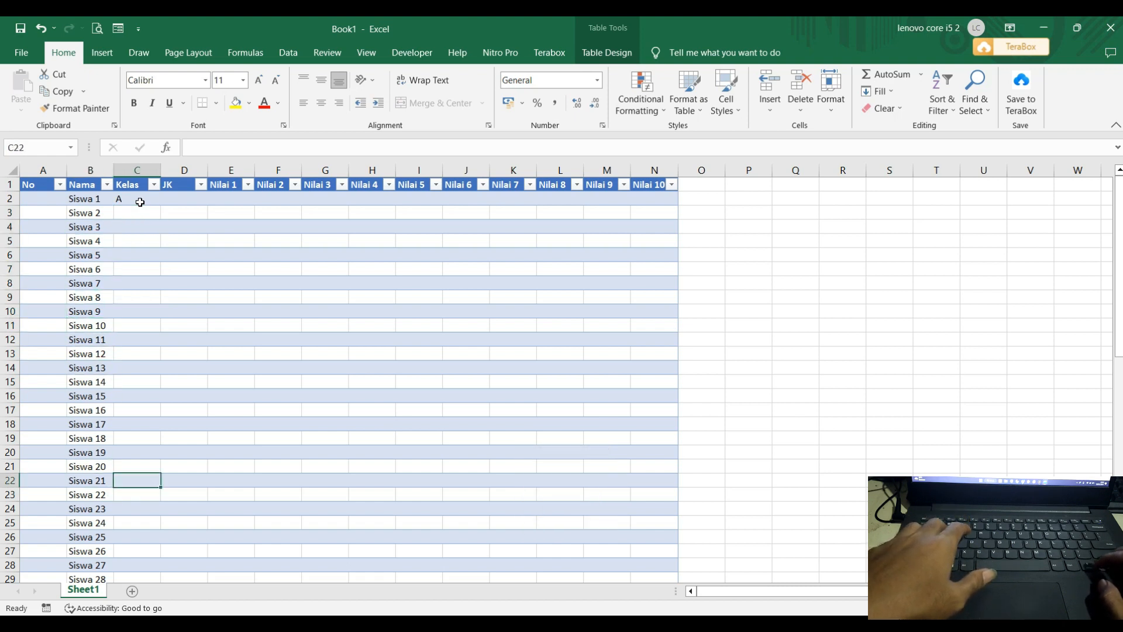
pyautogui.write('B')
pyautogui.press('Return')
# Step: Enter C as the class for Siswa 41 in cell C42 of the Kelas column
pyautogui.press('Down')
pyautogui.press('Down')
pyautogui.press('Down')
pyautogui.press('Down')
pyautogui.press('Down')
pyautogui.press('Down')
pyautogui.press('Down')
pyautogui.press('Down')
pyautogui.press('Down')
pyautogui.press('Down')
pyautogui.press('Down')
pyautogui.press('Down')
pyautogui.press('Down')
pyautogui.press('Down')
pyautogui.press('Down')
pyautogui.press('Down')
pyautogui.press('Down')
pyautogui.press('Down')
pyautogui.press('Down')
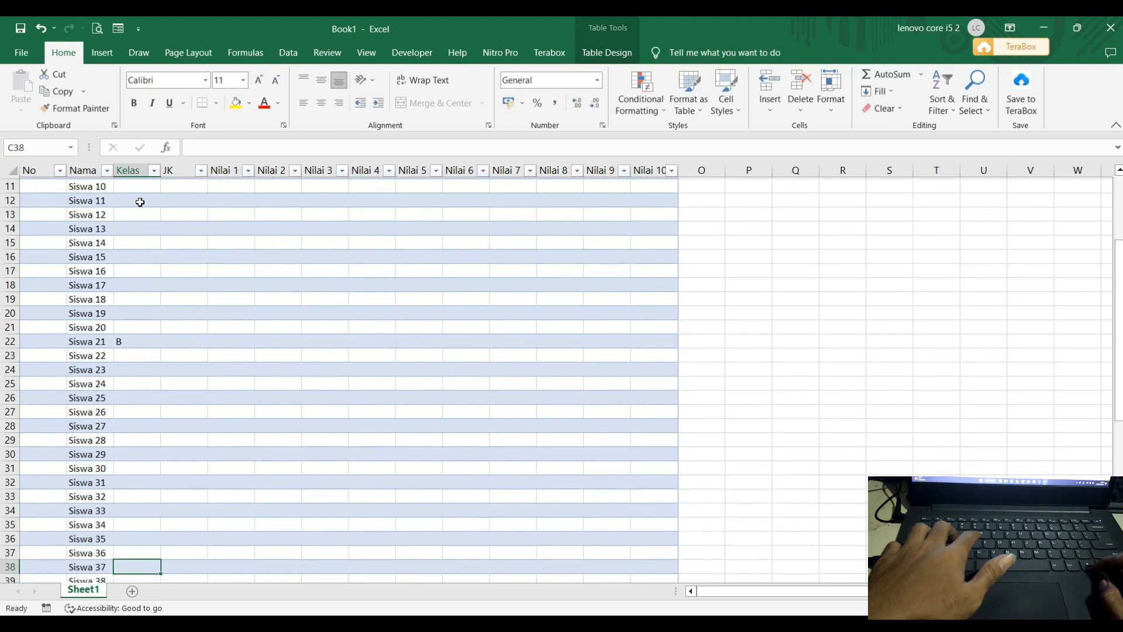
pyautogui.press('Up')
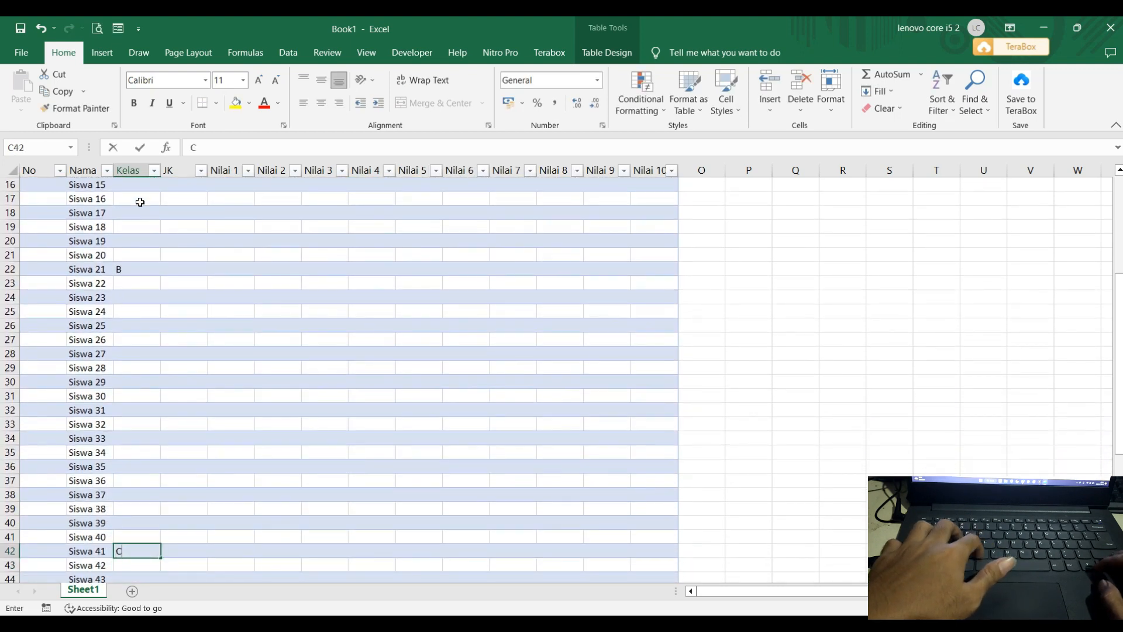
# Step: Select the Kelas column cells from C2 down to the table's last row, C61
pyautogui.hotkey('ctrl', 'Up')
pyautogui.hotkey('ctrl', 'Up')
pyautogui.hotkey('ctrl', 'Up')
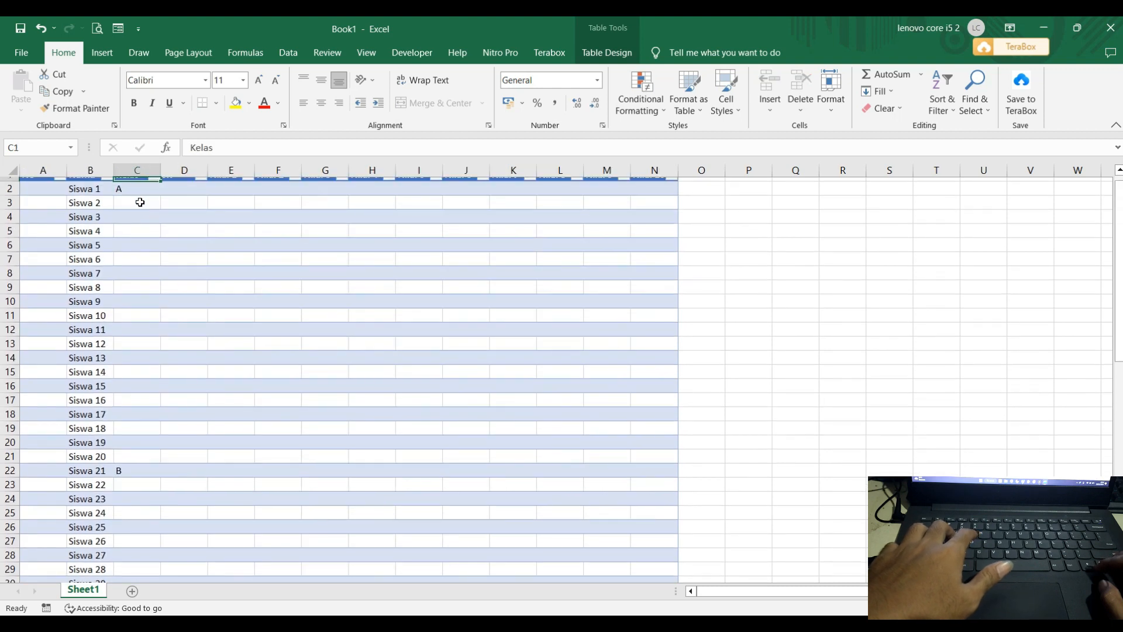
pyautogui.press('Down')
pyautogui.hotkey('ctrl', 'shift', 'Down')
pyautogui.hotkey('ctrl', 'shift', 'Down')
pyautogui.hotkey('ctrl', 'shift', 'Down')
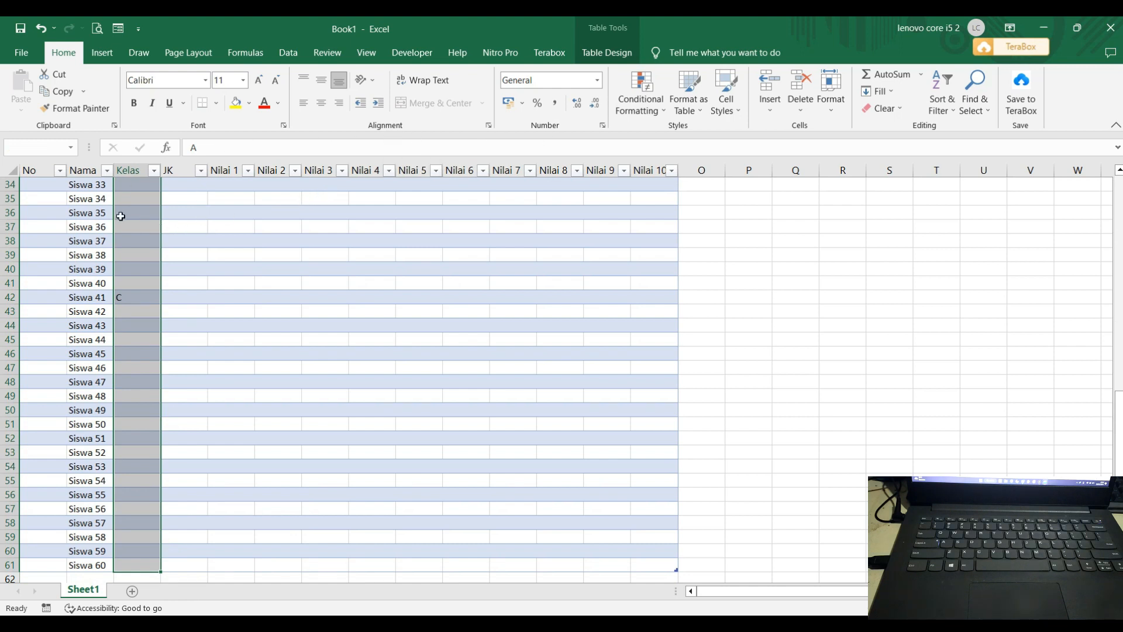
pyautogui.rightClick(121, 216)
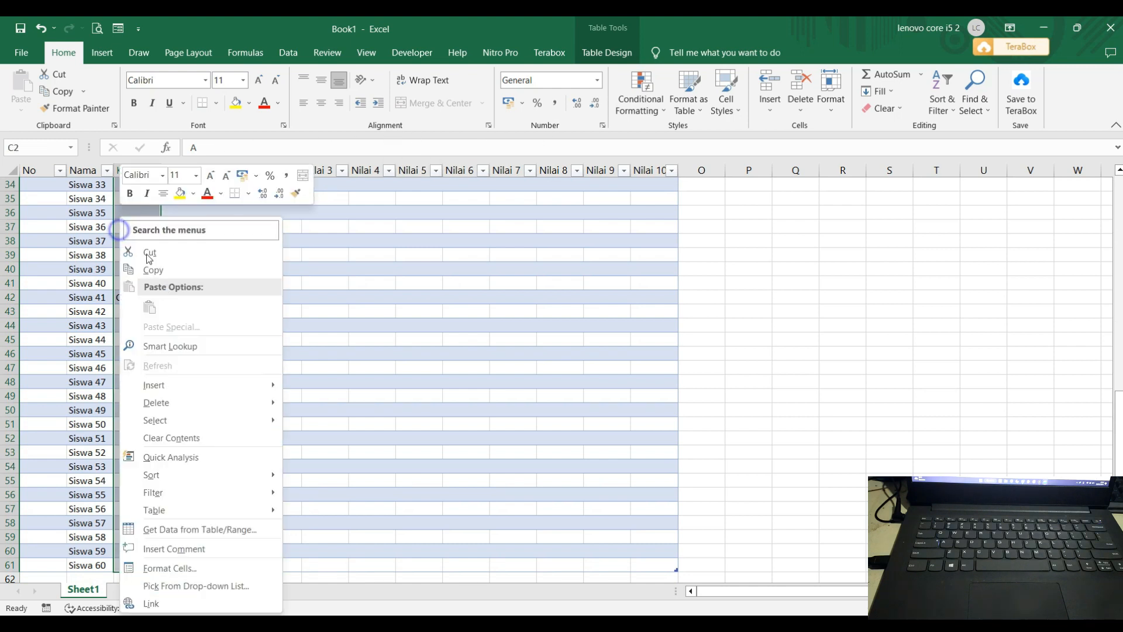
pyautogui.click(197, 570)
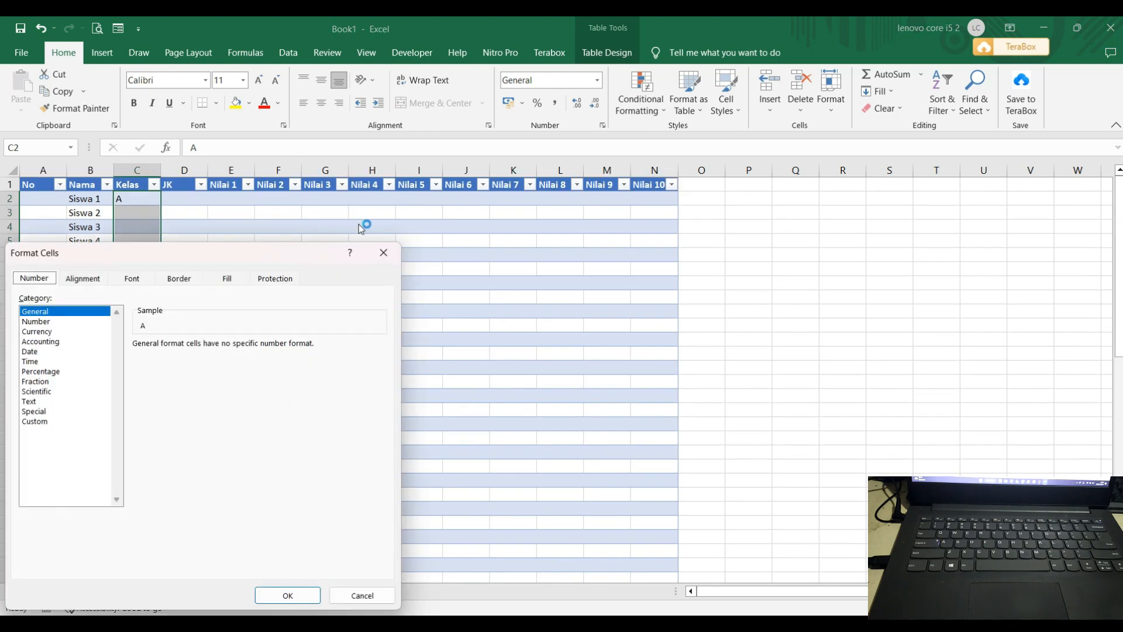
pyautogui.click(97, 280)
pyautogui.click(383, 252)
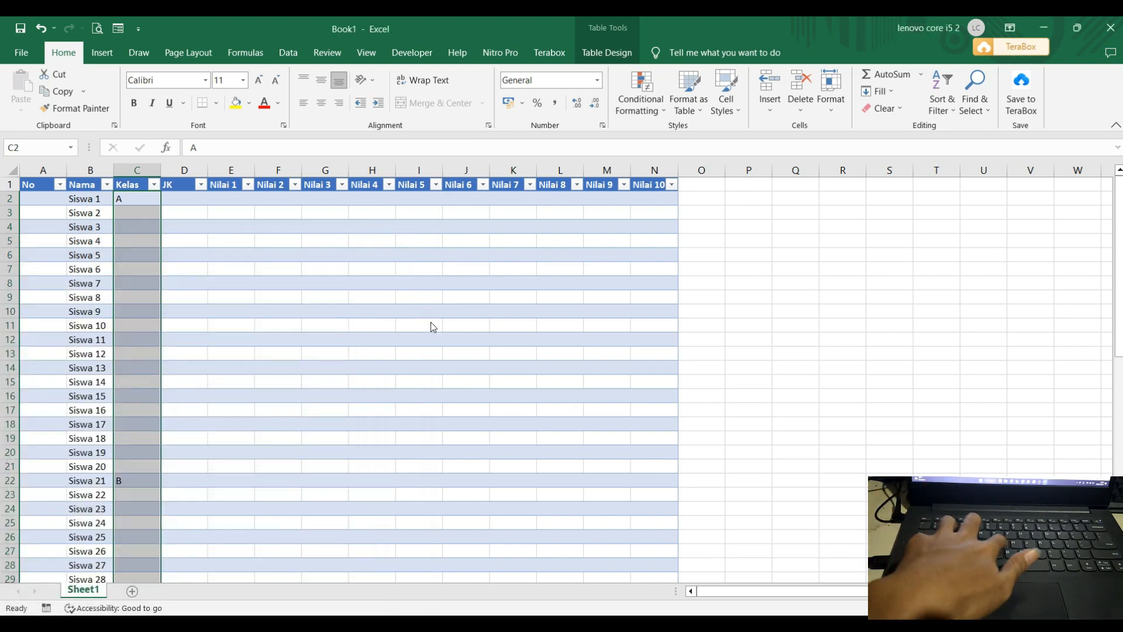
# Step: Pick out the blank Kelas cells with Go To Special and enter the formula =C2 in C3
pyautogui.hotkey('ctrl', 'g')
pyautogui.click(499, 349)
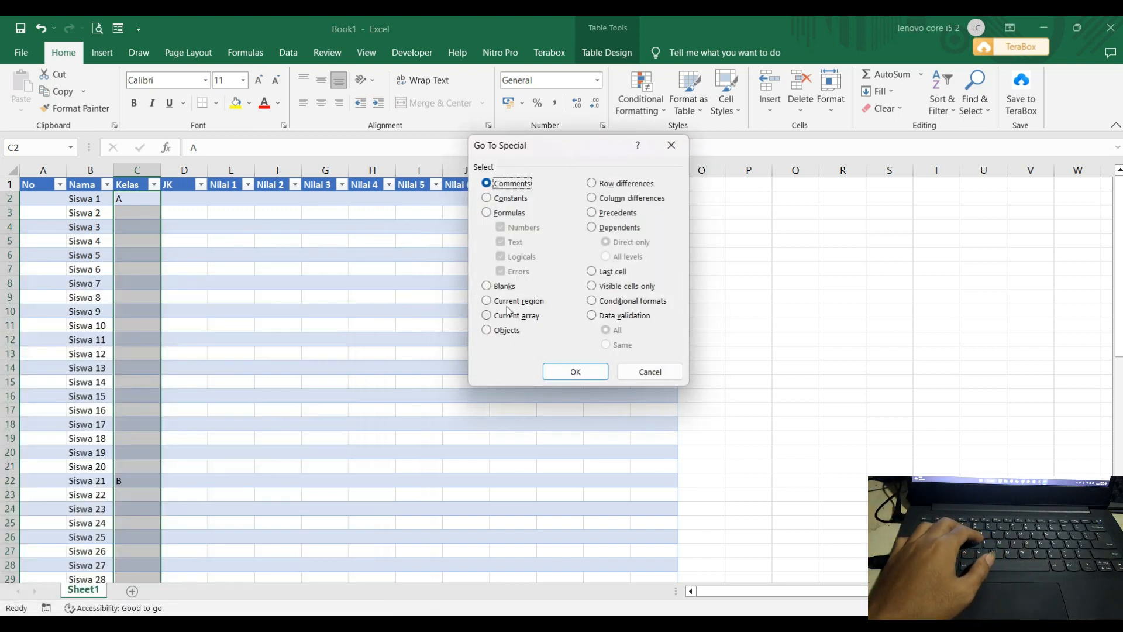
pyautogui.click(576, 370)
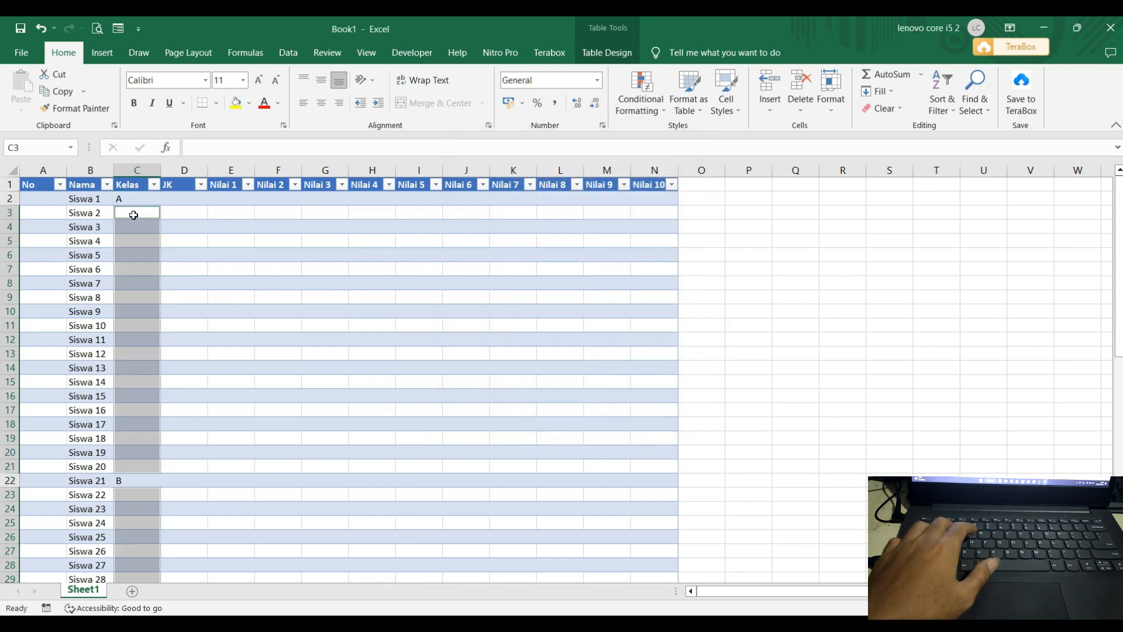
pyautogui.write('=')
pyautogui.press('Up')
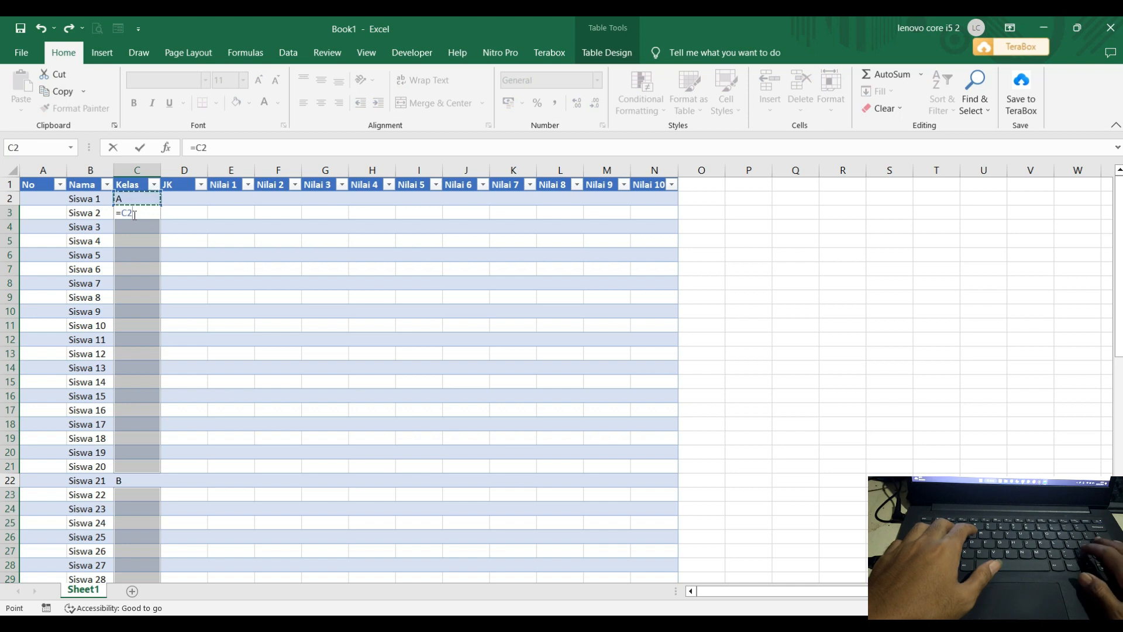
pyautogui.hotkey('ctrl', 'Return')
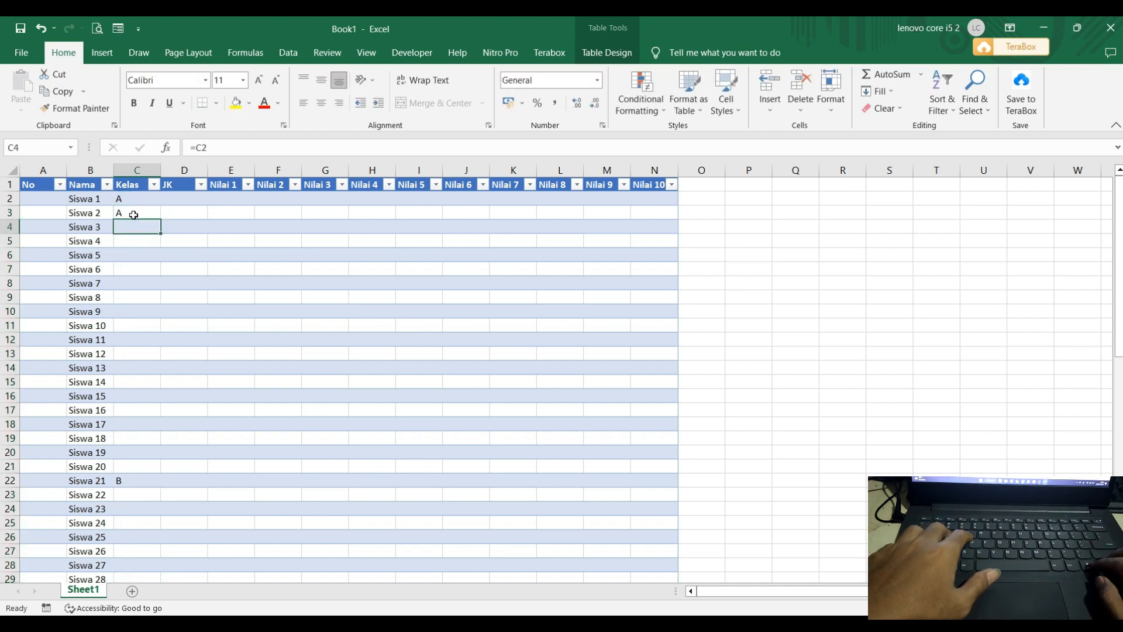
# Step: Select only the blank cells between C2 and C61 with Go To Special and fill them all with the formula =C3
pyautogui.click(133, 215)
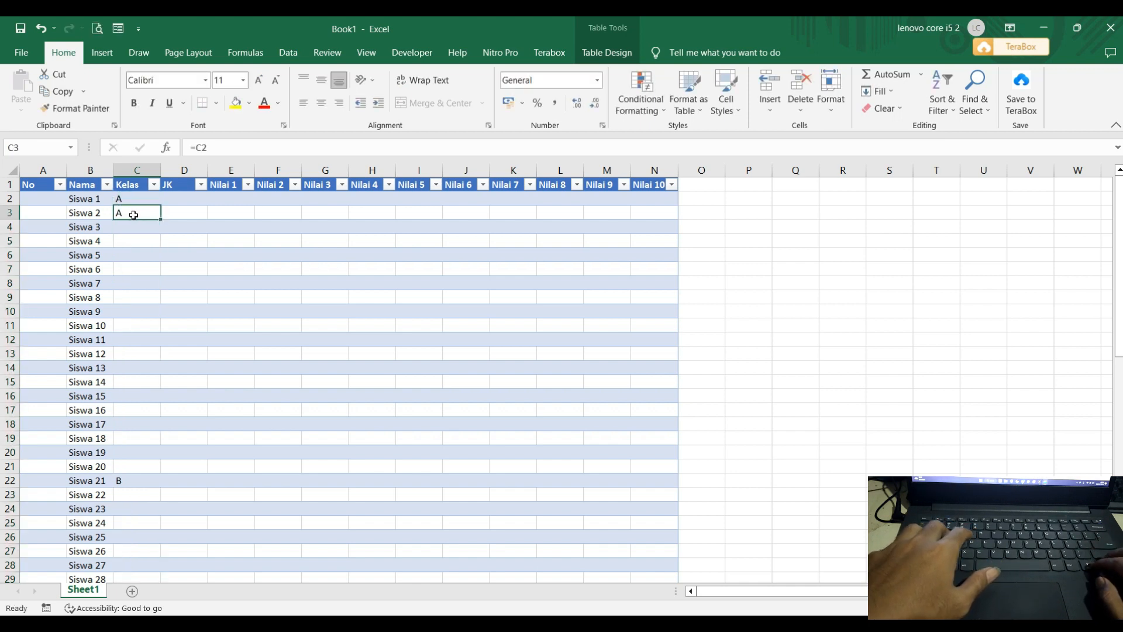
pyautogui.hotkey('ctrl', 'Up')
pyautogui.press('Down')
pyautogui.press('Down')
pyautogui.press('Up')
pyautogui.hotkey('ctrl', 'shift', 'Down')
pyautogui.hotkey('ctrl', 'shift', 'Down')
pyautogui.hotkey('ctrl', 'shift', 'Down')
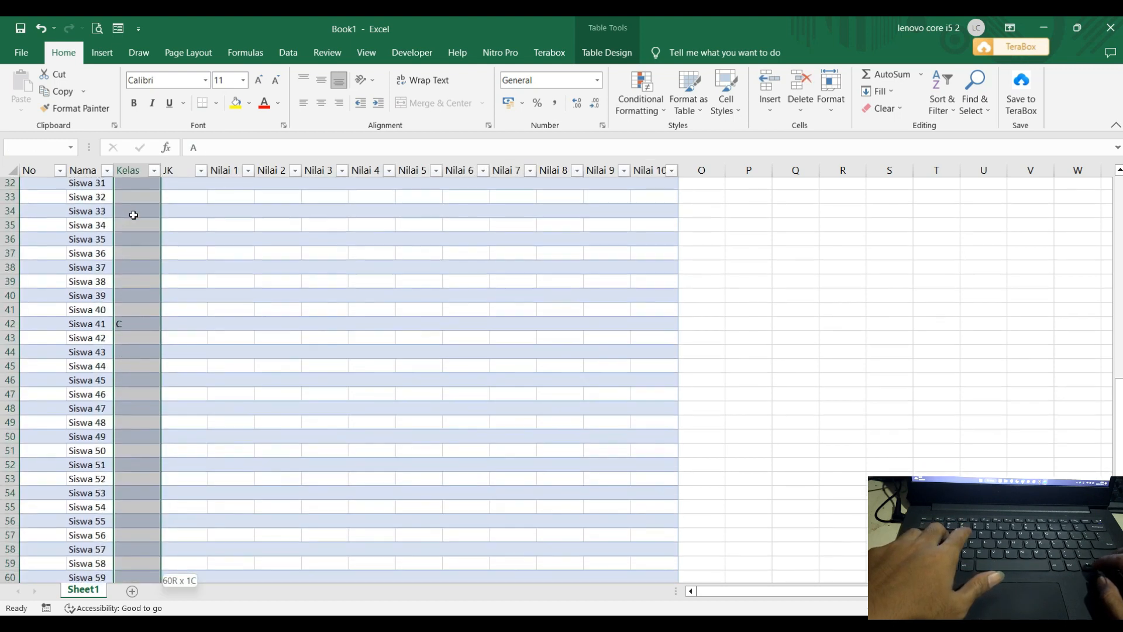
pyautogui.hotkey('ctrl', 'shift', 'Down')
pyautogui.hotkey('ctrl', 'g')
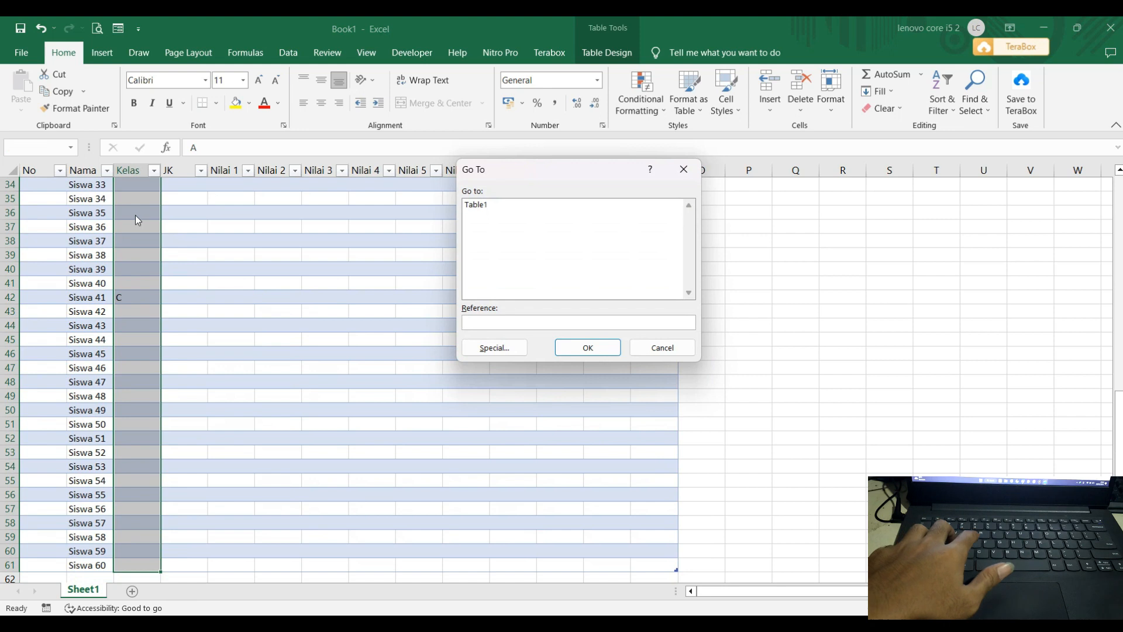
pyautogui.click(520, 349)
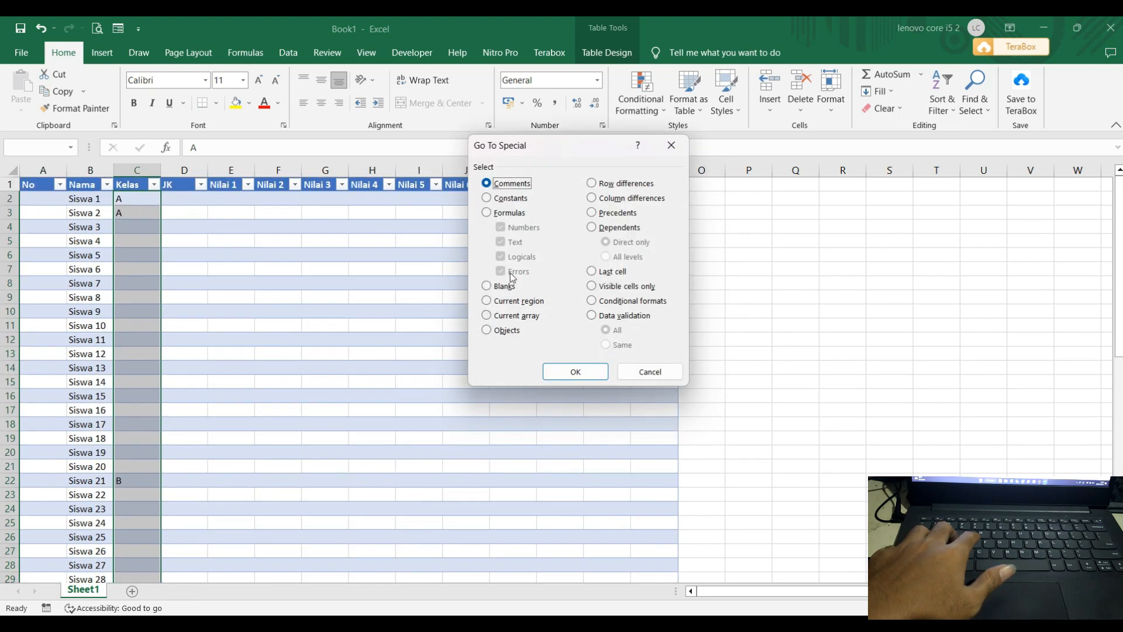
pyautogui.click(507, 285)
pyautogui.click(576, 371)
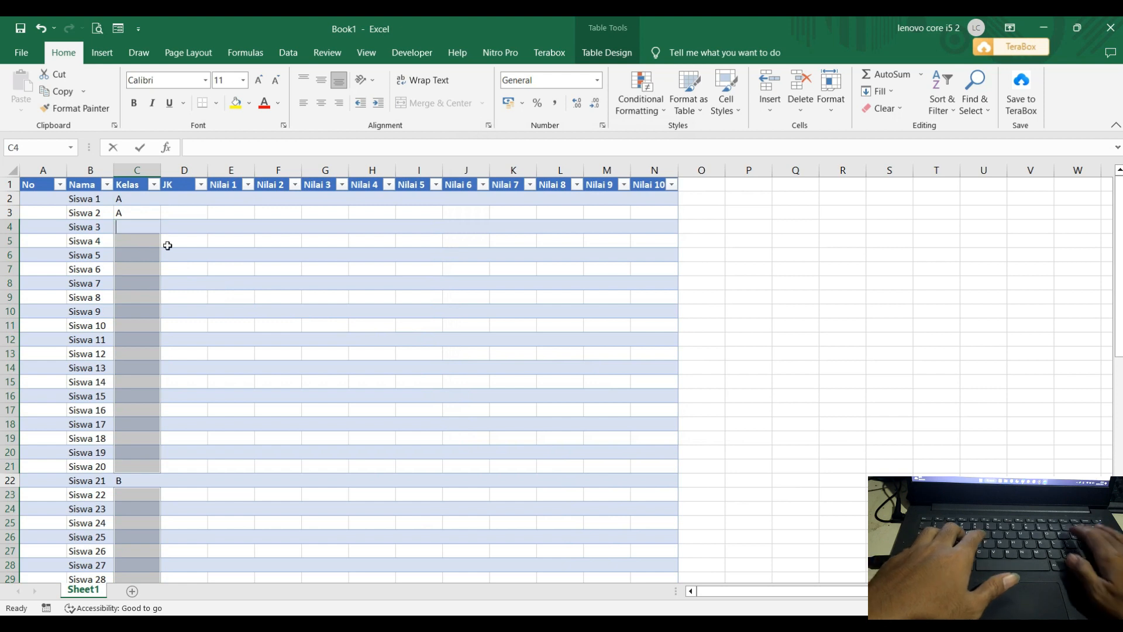
pyautogui.write('=')
pyautogui.press('Up')
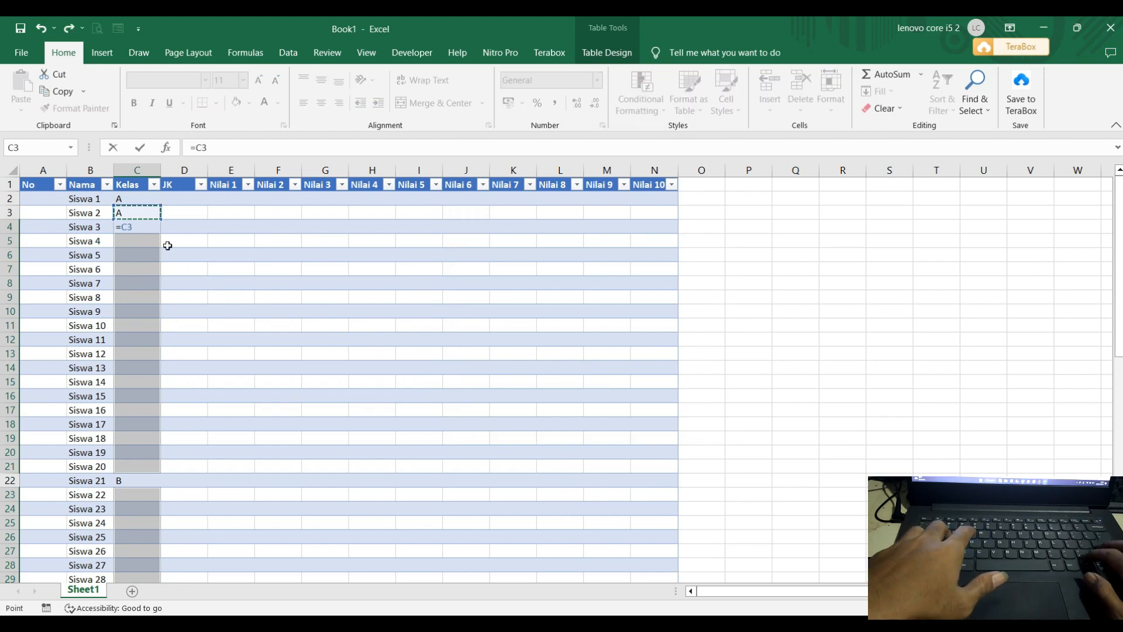
pyautogui.hotkey('ctrl', 'Return')
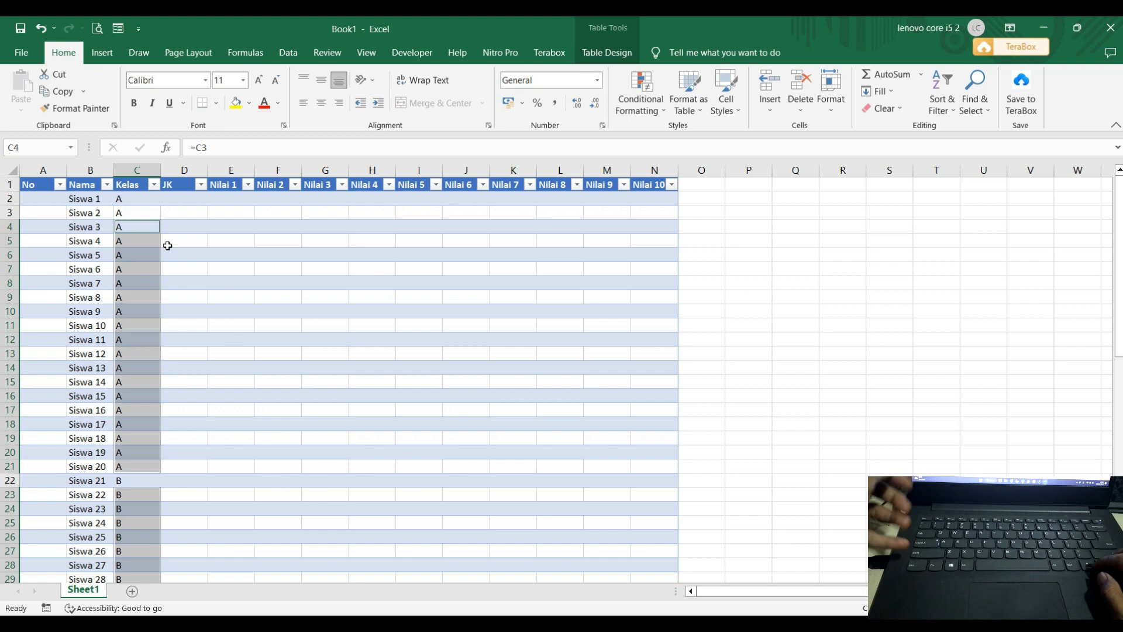
# Step: Review the filled class letters and their formulas down the Kelas column to the start of class B
pyautogui.press('Down')
pyautogui.hotkey('ctrl', 'Up')
pyautogui.press('Down')
pyautogui.press('Down')
pyautogui.press('Down')
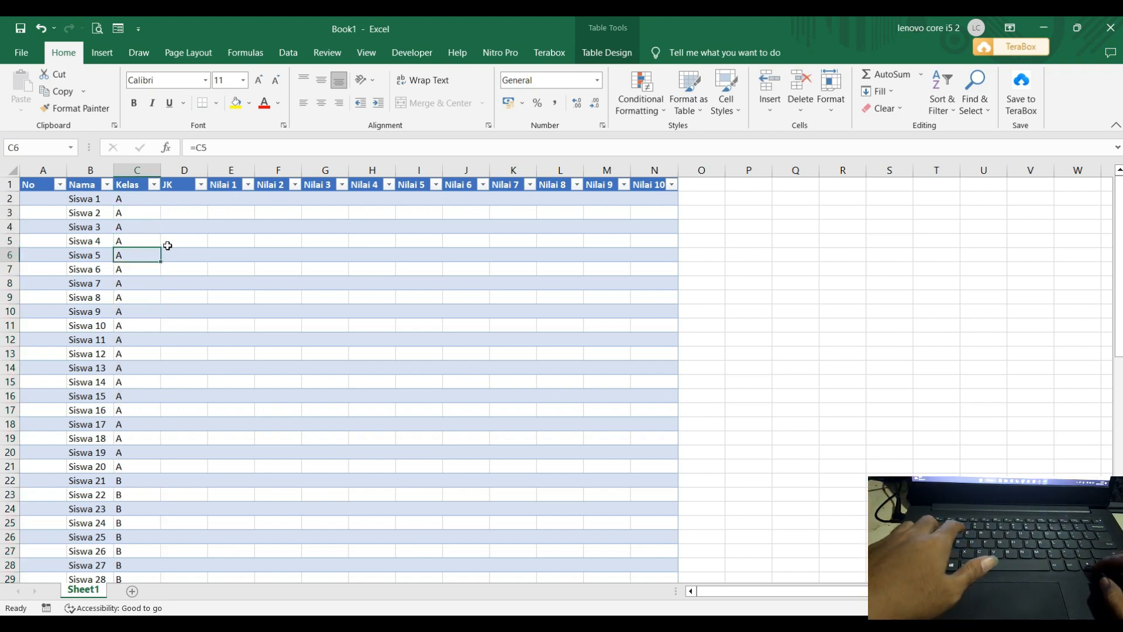
pyautogui.press('Down')
pyautogui.press('Down')
pyautogui.press('Down')
pyautogui.press('Down')
pyautogui.press('Down')
pyautogui.press('Down')
pyautogui.press('Down')
pyautogui.press('Down')
pyautogui.press('Down')
pyautogui.press('Down')
pyautogui.press('Down')
pyautogui.press('Down')
pyautogui.press('Down')
pyautogui.press('Down')
pyautogui.press('Down')
pyautogui.press('Down')
pyautogui.press('Down')
pyautogui.press('Down')
pyautogui.press('Down')
pyautogui.press('Down')
pyautogui.hotkey('ctrl', 'Up')
pyautogui.press('Down')
pyautogui.press('Down')
pyautogui.press('Down')
pyautogui.press('Down')
pyautogui.press('Down')
pyautogui.press('Down')
pyautogui.press('Down')
pyautogui.press('Down')
pyautogui.press('Down')
pyautogui.press('Down')
pyautogui.press('Up')
pyautogui.press('Up')
pyautogui.press('Up')
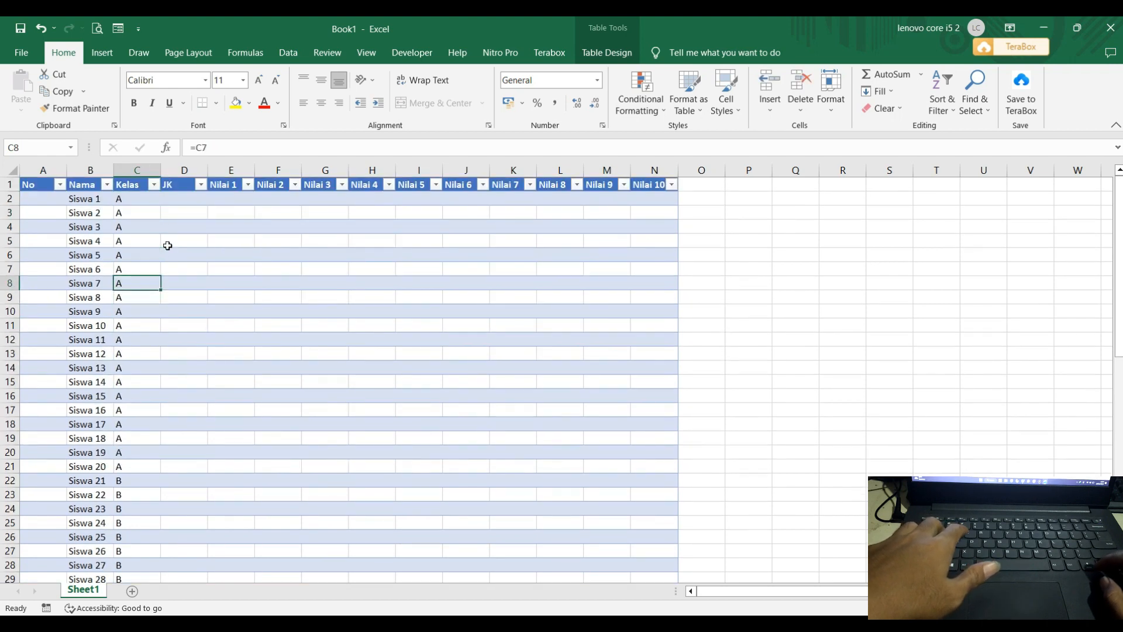
pyautogui.press('Up')
pyautogui.press('Left')
pyautogui.press('Up')
pyautogui.press('Left')
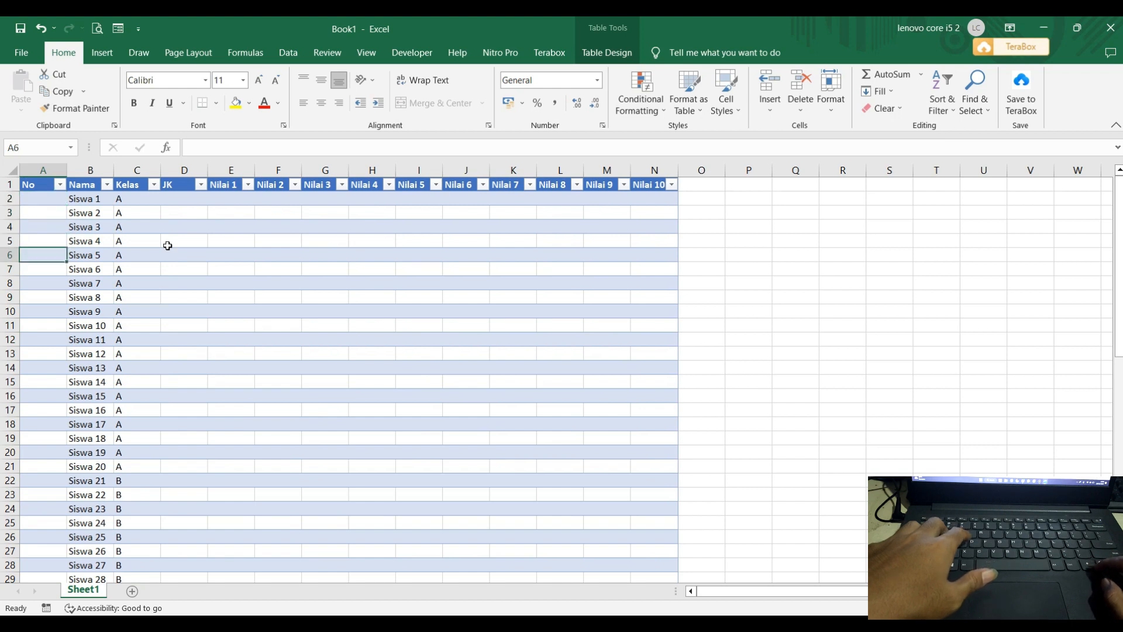
pyautogui.press('Right')
pyautogui.press('Right')
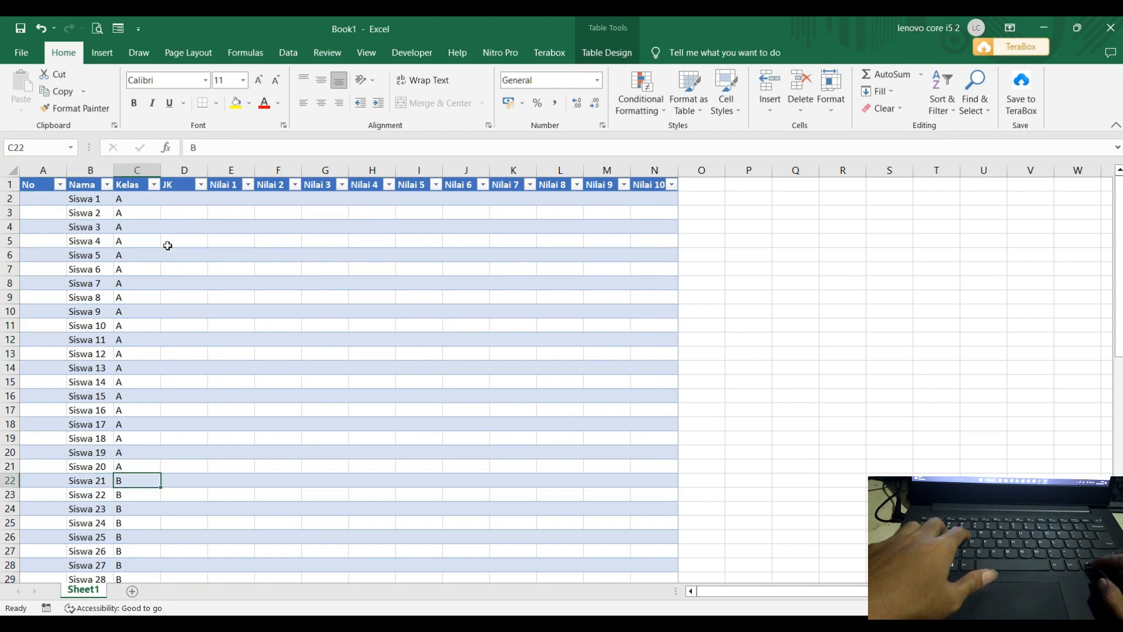
# Step: Enter 1 as the first student number in cell A2 of the No column
pyautogui.press('Left')
pyautogui.press('Left')
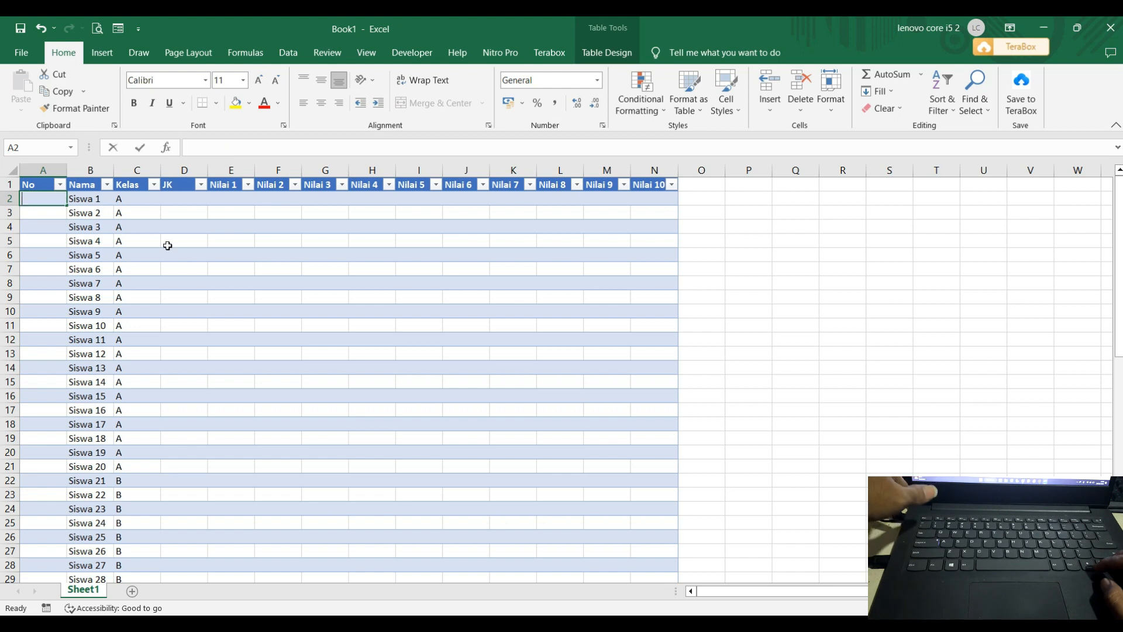
pyautogui.write('1')
pyautogui.press('Return')
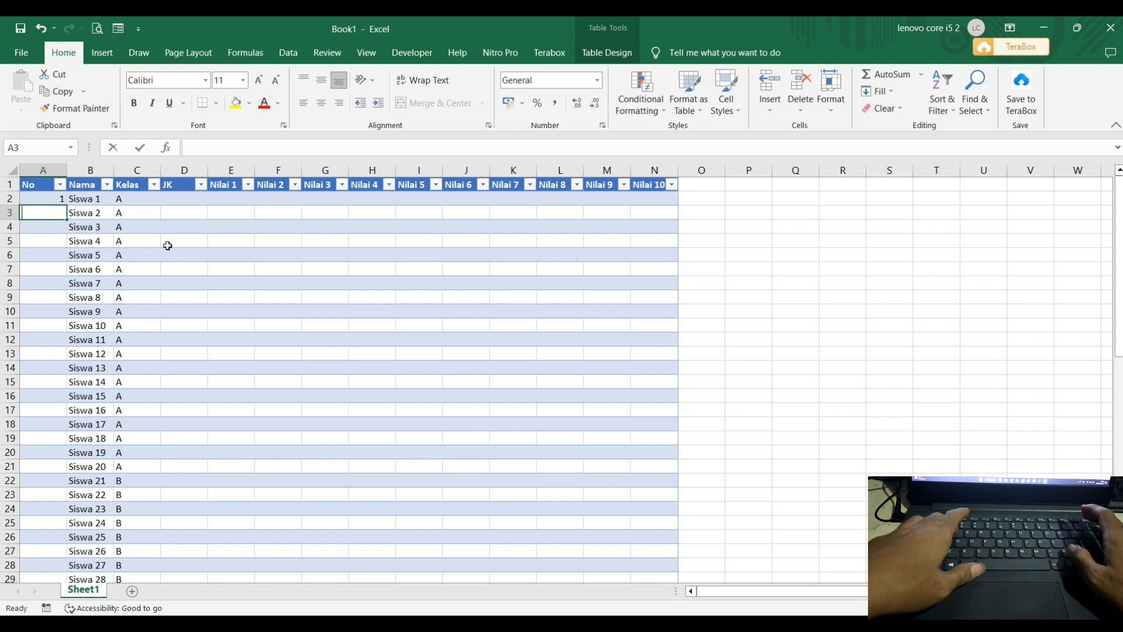
pyautogui.write('=IF(')
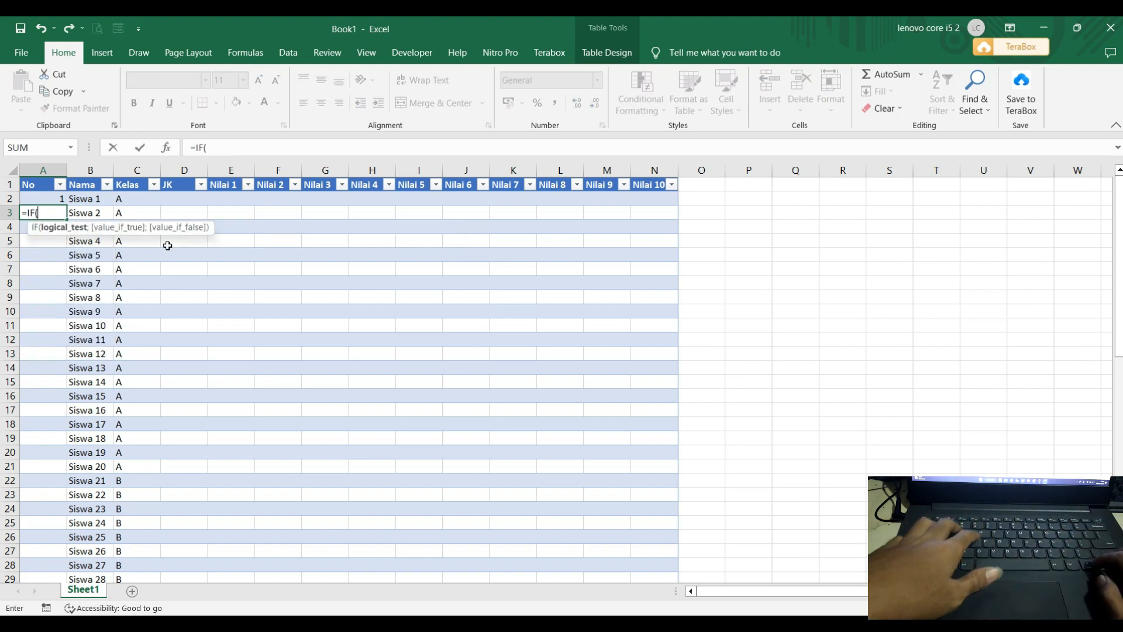
pyautogui.press('Right')
pyautogui.press('Right')
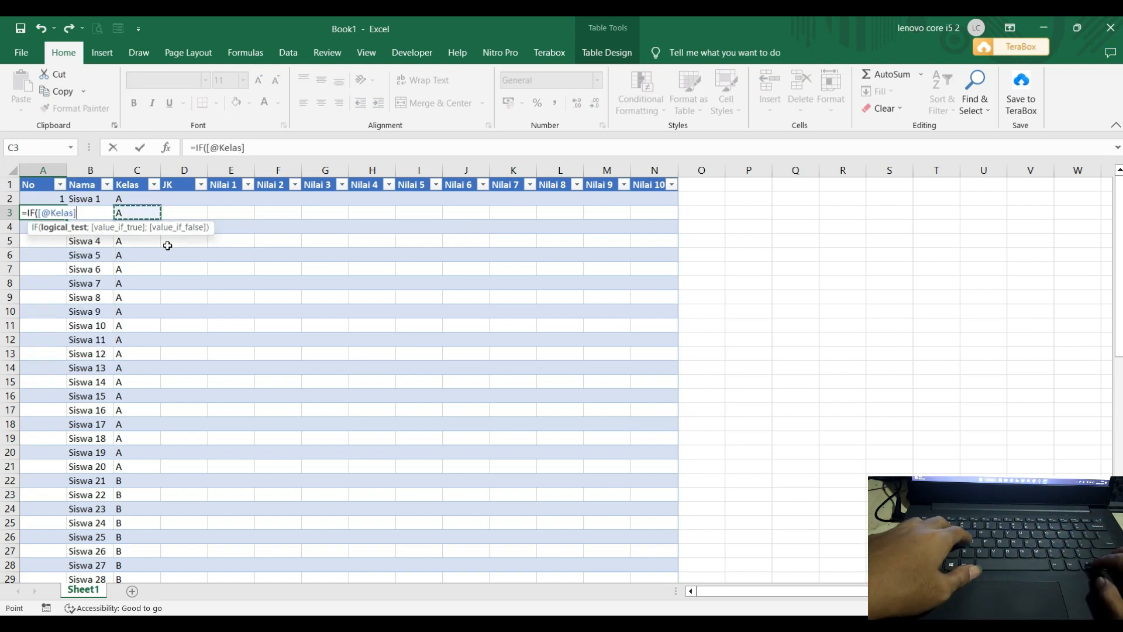
pyautogui.write('=')
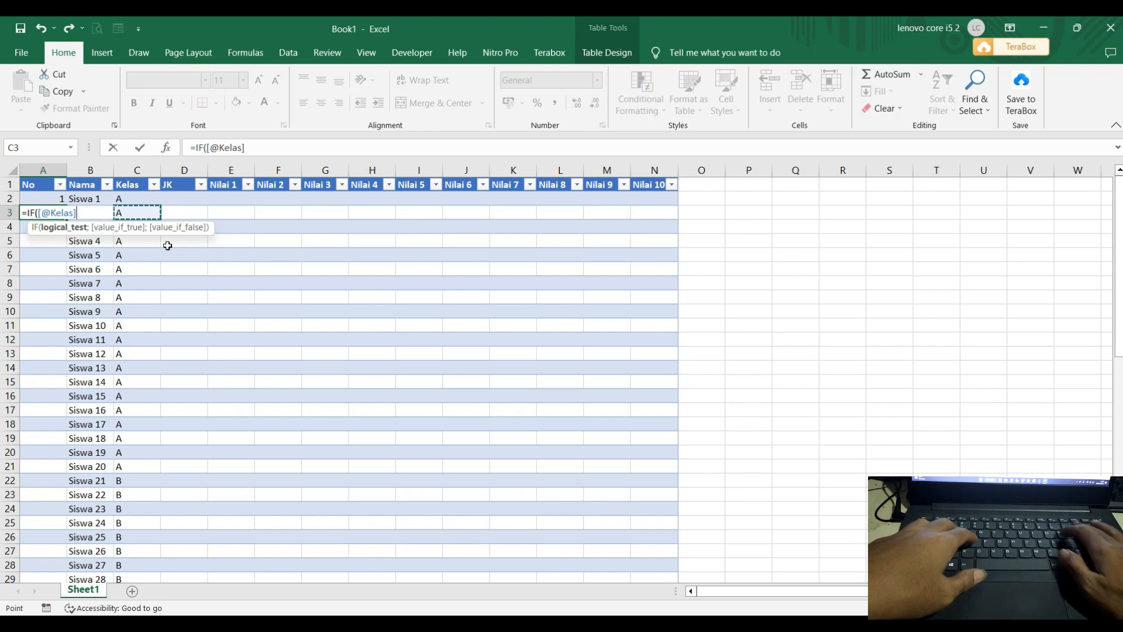
pyautogui.press('Right')
pyautogui.press('Right')
pyautogui.press('Up')
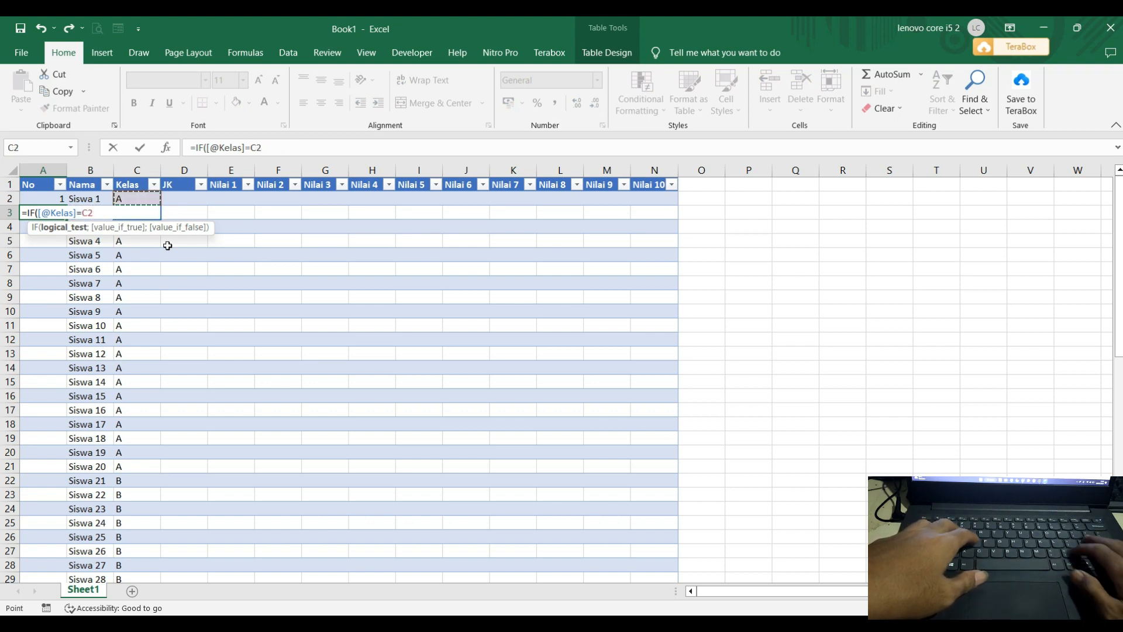
pyautogui.write(';')
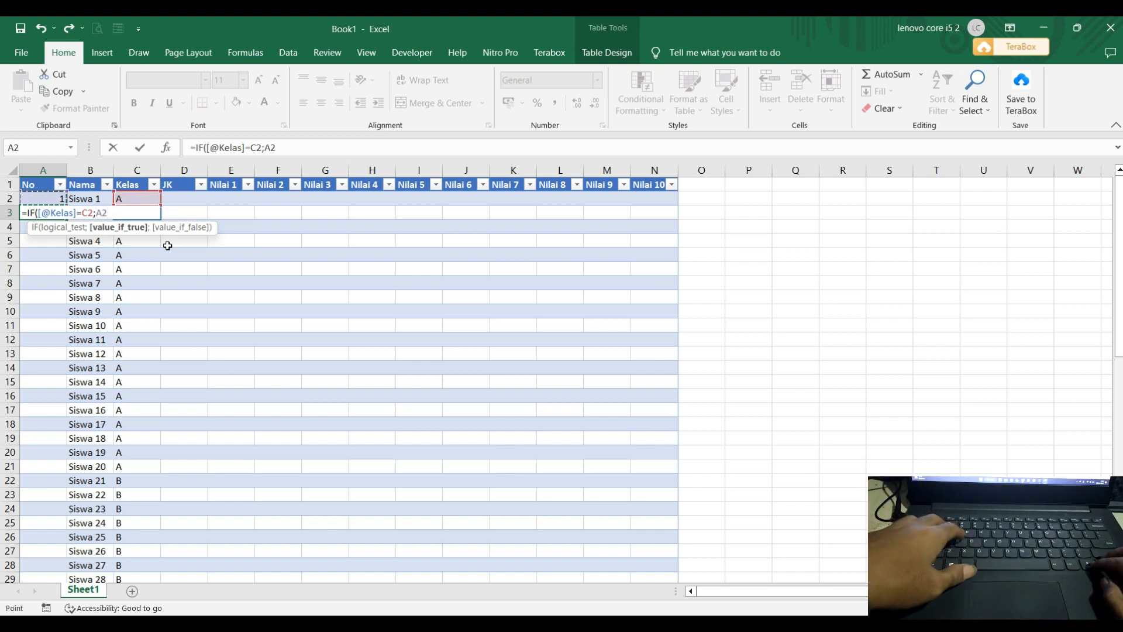
pyautogui.write('+1')
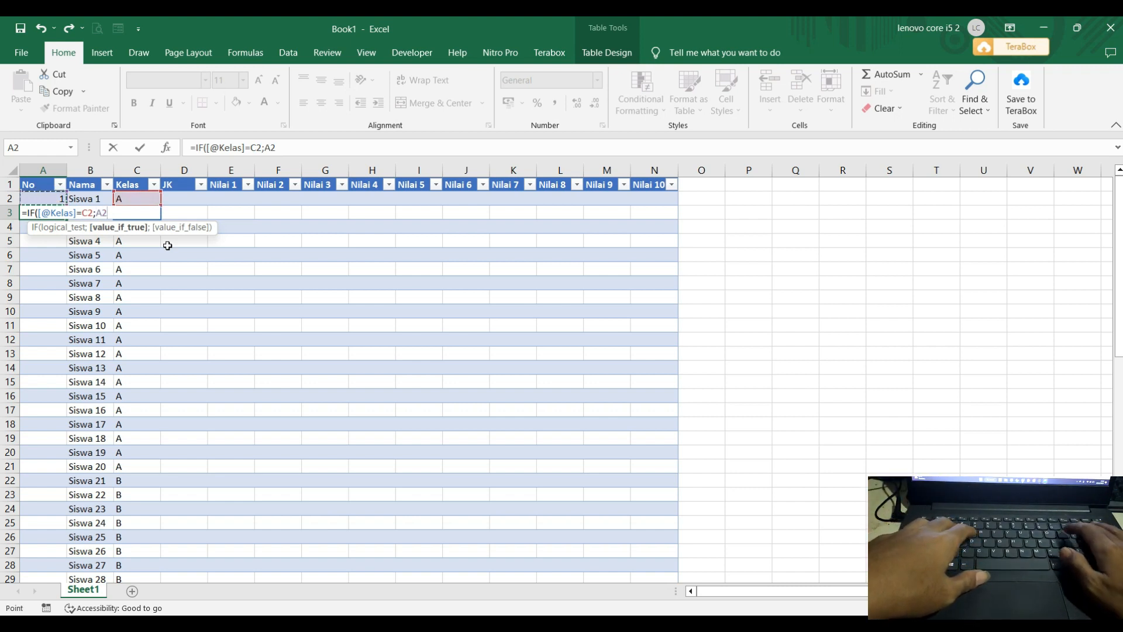
pyautogui.write(';')
pyautogui.write('1)')
pyautogui.press('Return')
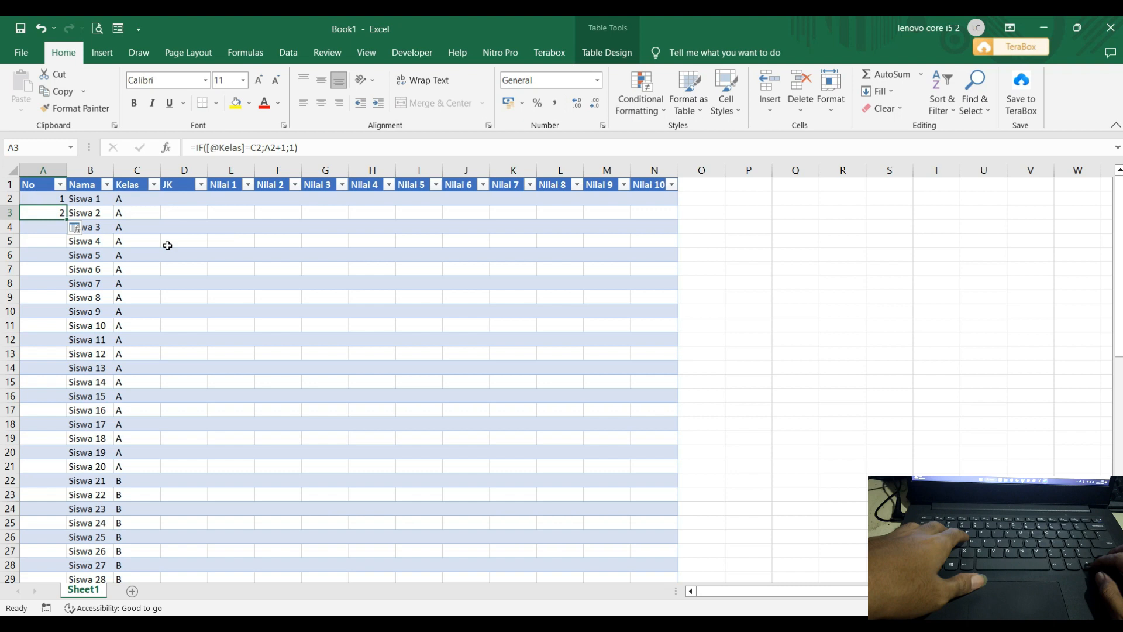
# Step: Copy the numbering formula in A3 down the No column through A61
pyautogui.hotkey('ctrl', 'c')
pyautogui.scroll(-13, 167, 245)
pyautogui.scroll(13, 167, 245)
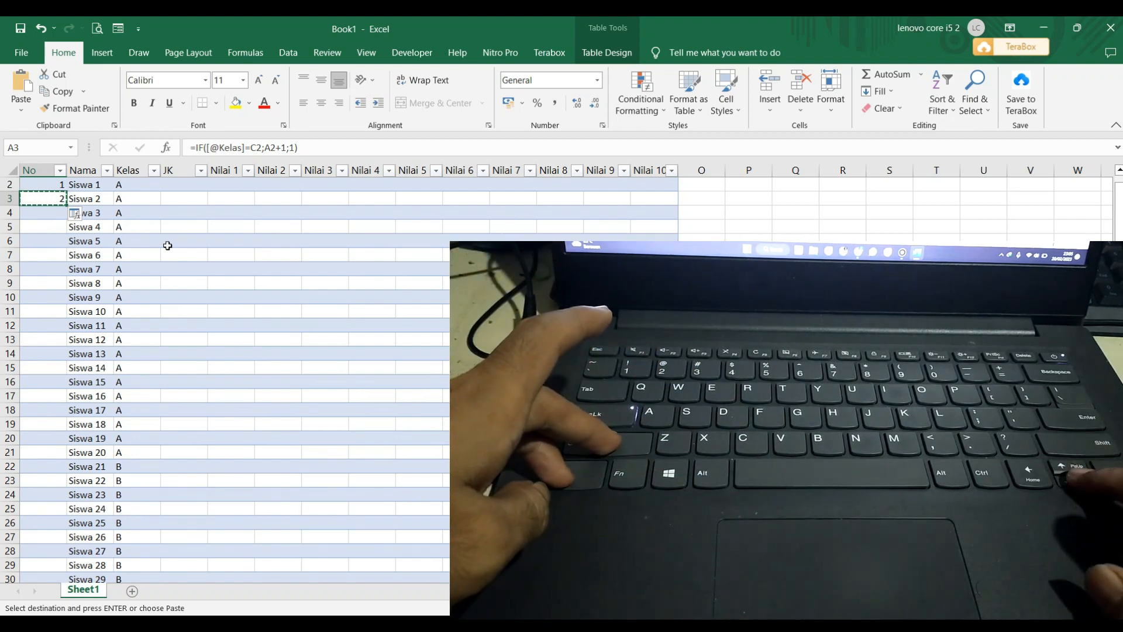
pyautogui.hotkey('ctrl', 'shift', 'Down')
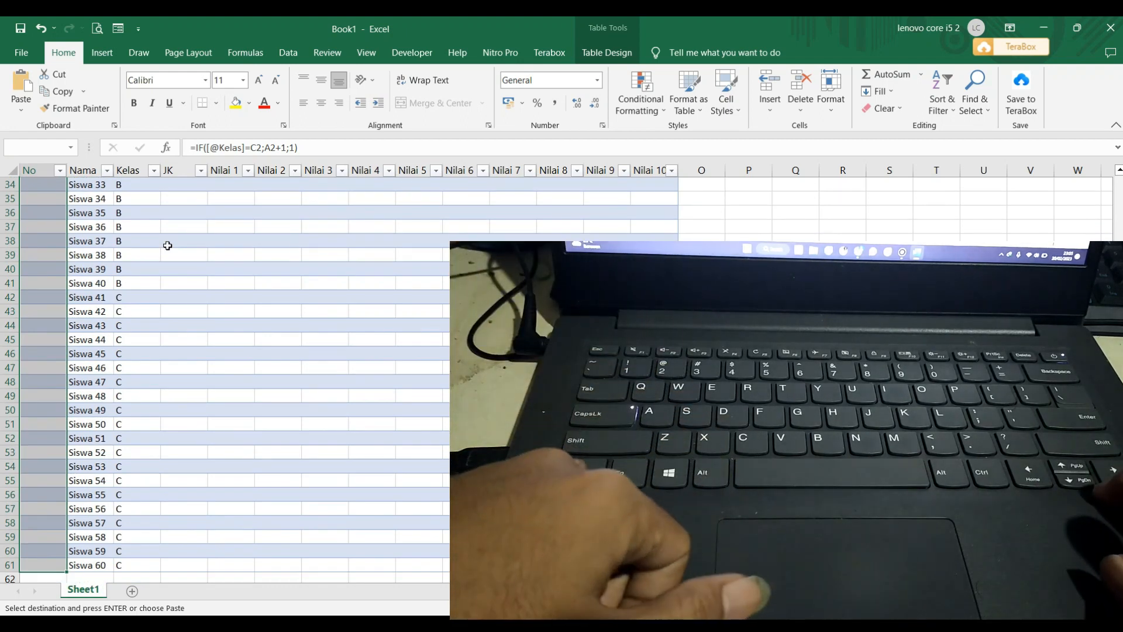
pyautogui.press('Up')
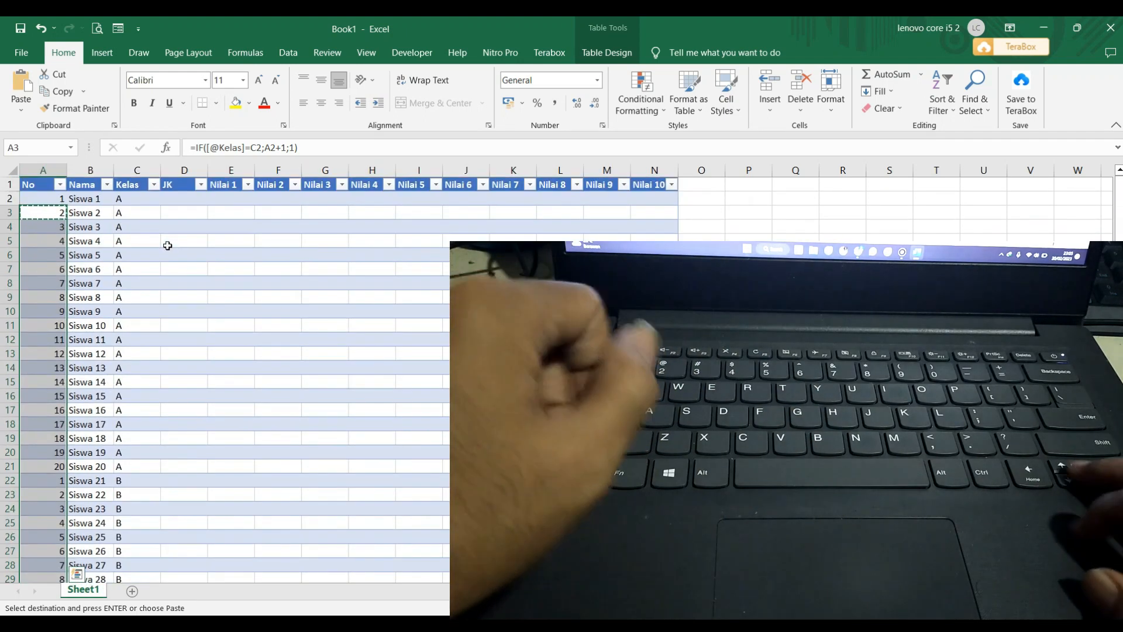
# Step: Review the numbering down the No column and check it against the Kelas letters where class A changes to class B
pyautogui.press('Down')
pyautogui.press('Down')
pyautogui.press('Down')
pyautogui.press('Down')
pyautogui.press('Down')
pyautogui.press('Down')
pyautogui.press('Down')
pyautogui.press('Down')
pyautogui.press('Down')
pyautogui.press('Down')
pyautogui.press('Down')
pyautogui.press('Down')
pyautogui.press('Down')
pyautogui.press('Down')
pyautogui.press('Down')
pyautogui.press('Down')
pyautogui.press('Down')
pyautogui.press('Down')
pyautogui.press('Down')
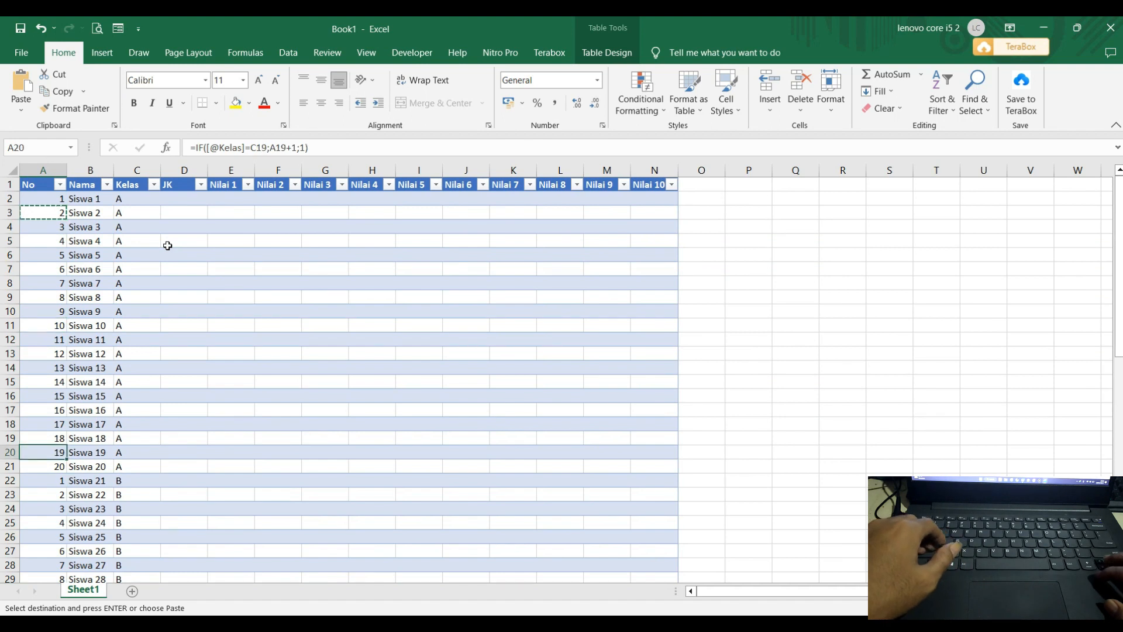
pyautogui.press('Right')
pyautogui.press('Right')
pyautogui.press('Down')
pyautogui.press('Up')
pyautogui.press('Down')
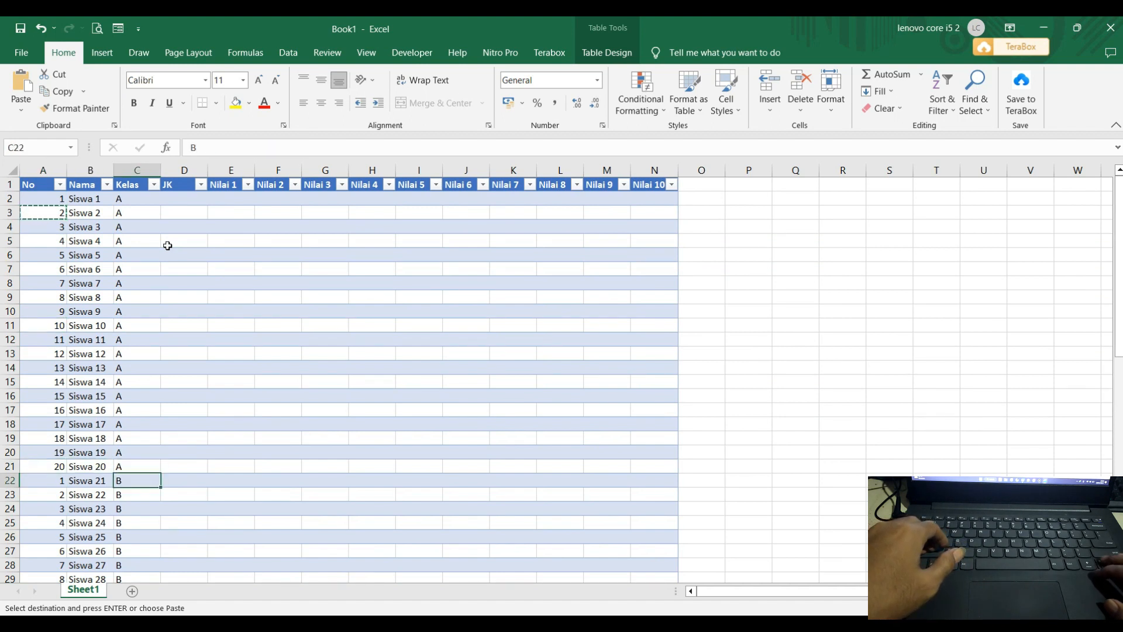
# Step: Center all the student numbers in the No column, from A2 through A61
pyautogui.press('Up')
pyautogui.press('Left')
pyautogui.press('Left')
pyautogui.hotkey('ctrl', 'Up')
pyautogui.press('Down')
pyautogui.hotkey('ctrl', 'shift', 'Down')
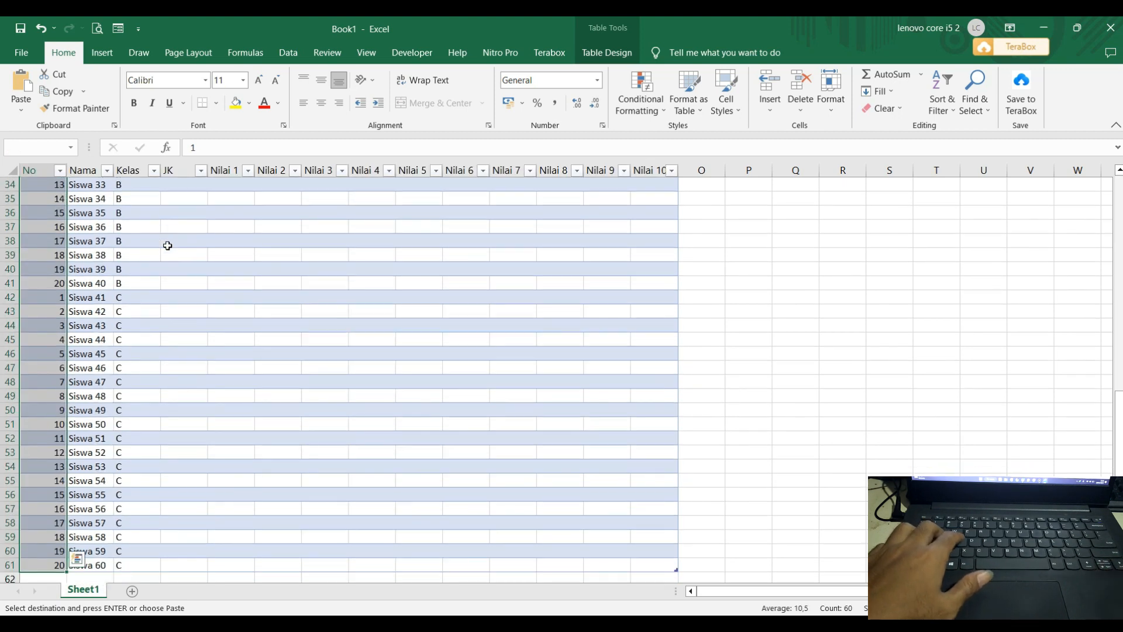
pyautogui.press('Escape')
pyautogui.scroll(11, 223, 233)
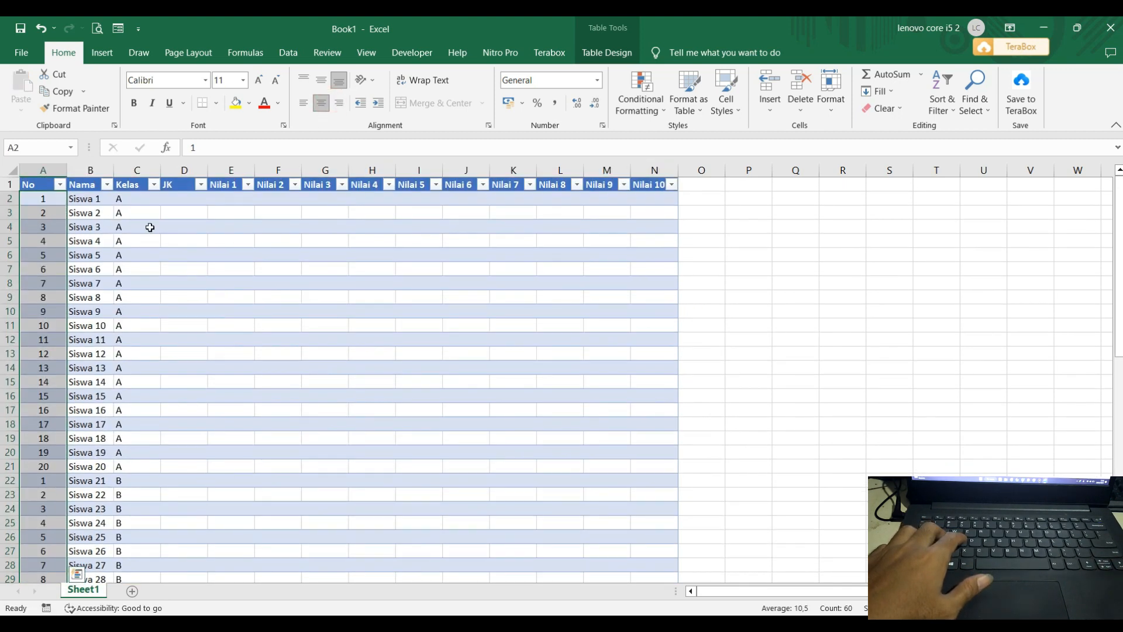
# Step: Center the class letters in the Kelas column, C2 through C61, horizontally and vertically
pyautogui.click(139, 199)
pyautogui.hotkey('ctrl', 'shift', 'Down')
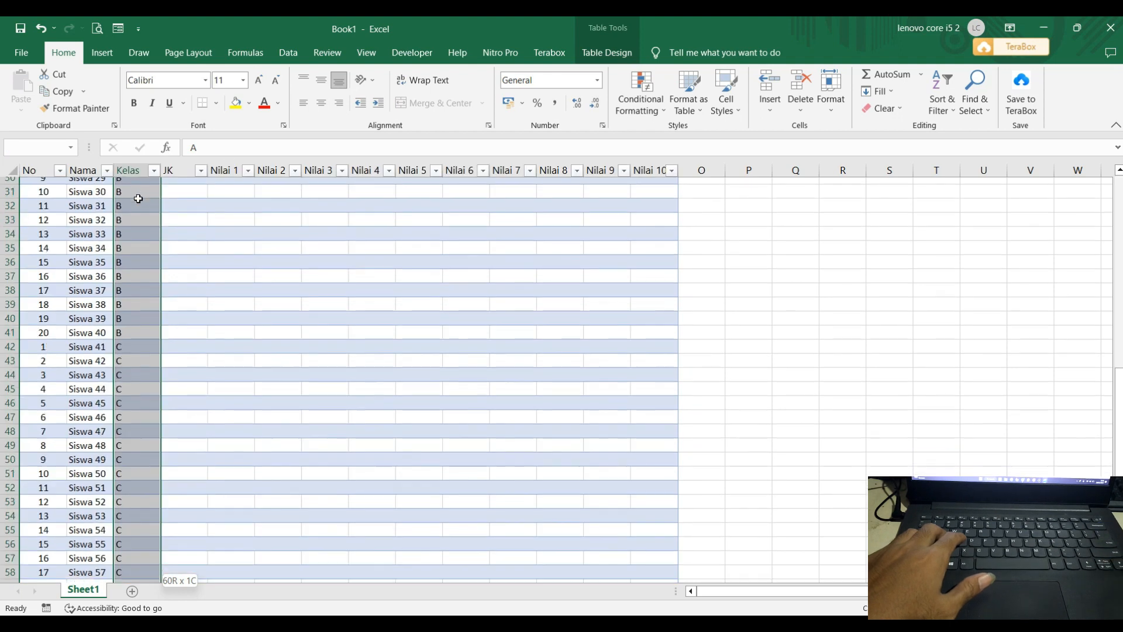
pyautogui.click(324, 97)
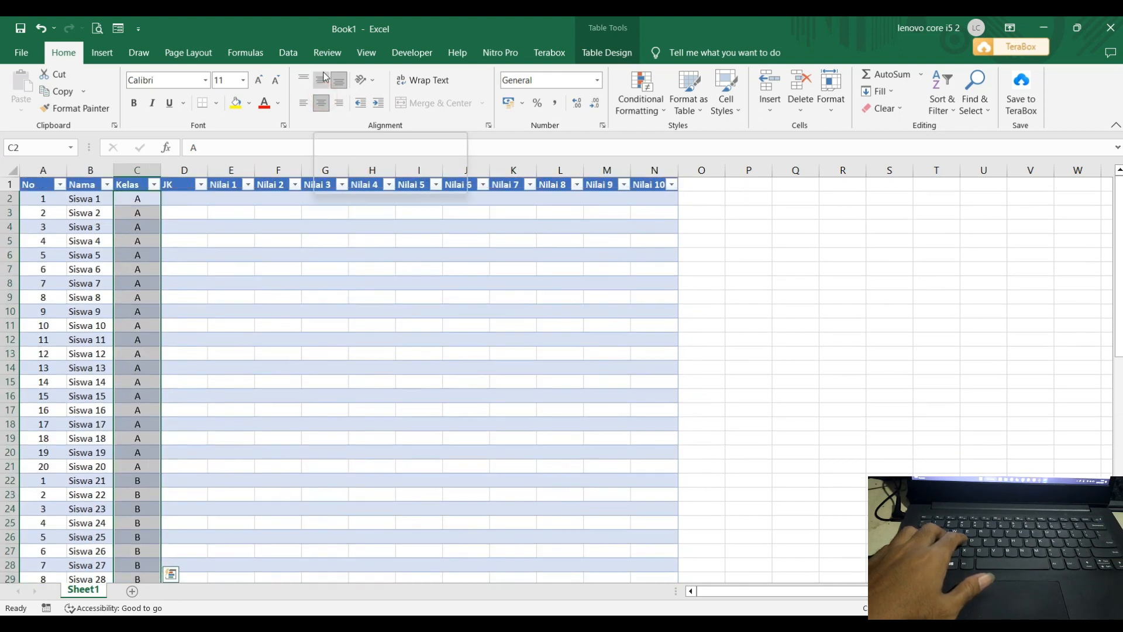
pyautogui.click(323, 73)
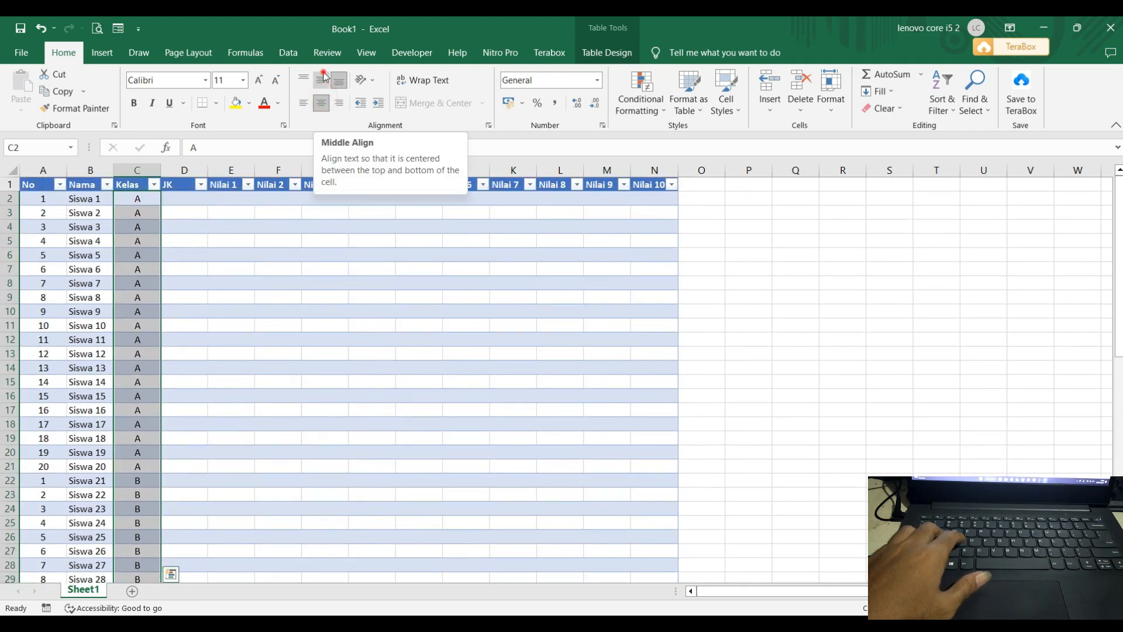
# Step: Enter L, P, P, L, P, L, P, P, P, P, L, P, L, P in D2 through D15 of the JK column
pyautogui.click(172, 207)
pyautogui.click(177, 197)
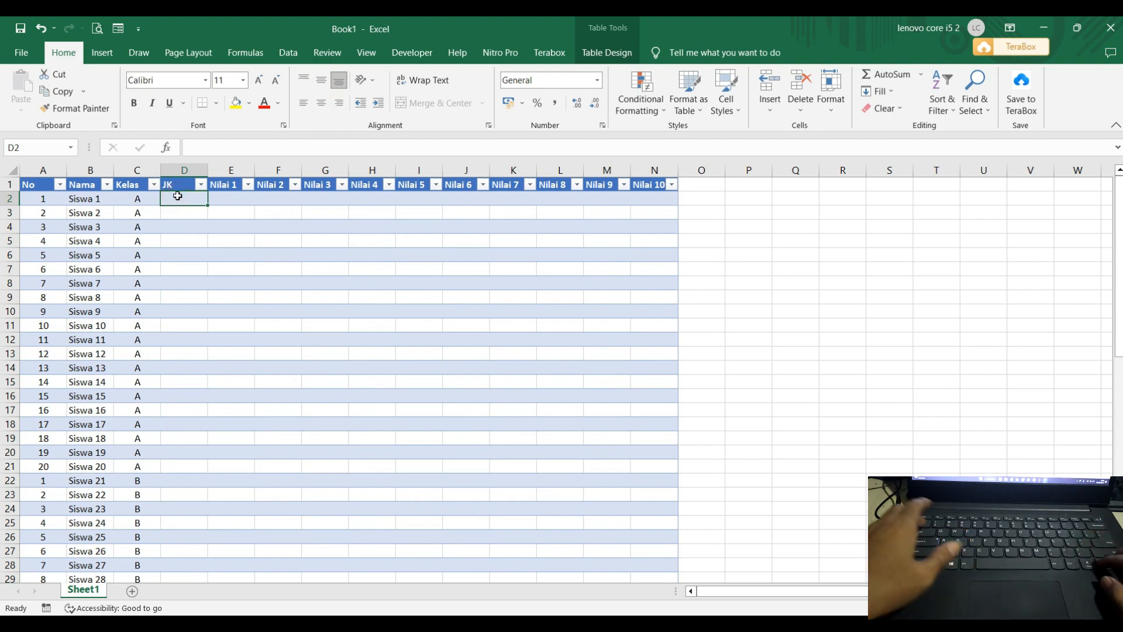
pyautogui.write('L')
pyautogui.press('Return')
pyautogui.write('P')
pyautogui.press('Return')
pyautogui.write('P')
pyautogui.press('Return')
pyautogui.write('L')
pyautogui.press('Return')
pyautogui.write('P')
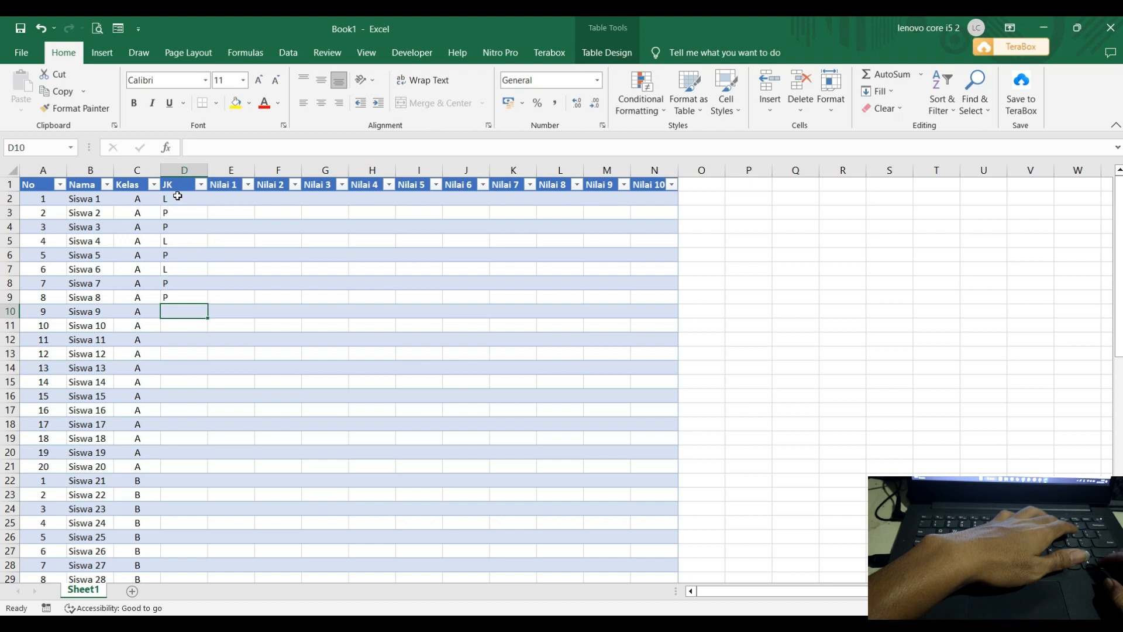
pyautogui.write(' L P P P P ')
pyautogui.write('L')
pyautogui.press('Return')
pyautogui.write('P')
pyautogui.press('Return')
pyautogui.write('L')
pyautogui.press('Return')
pyautogui.write('P')
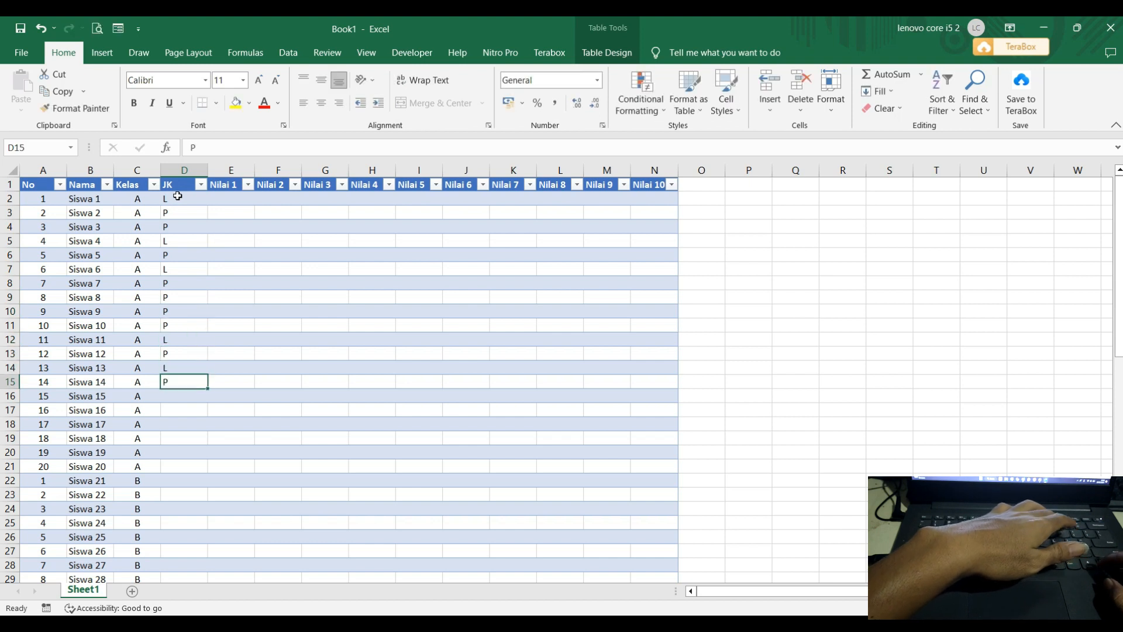
# Step: Copy the JK values in D2 through D15 and paste them directly below, starting at D16
pyautogui.hotkey('ctrl', 'Up')
pyautogui.press('Down')
pyautogui.hotkey('ctrl', 'shift', 'Down')
pyautogui.hotkey('ctrl', 'c')
pyautogui.hotkey('ctrl', 'Down')
pyautogui.press('Down')
pyautogui.hotkey('ctrl', 'v')
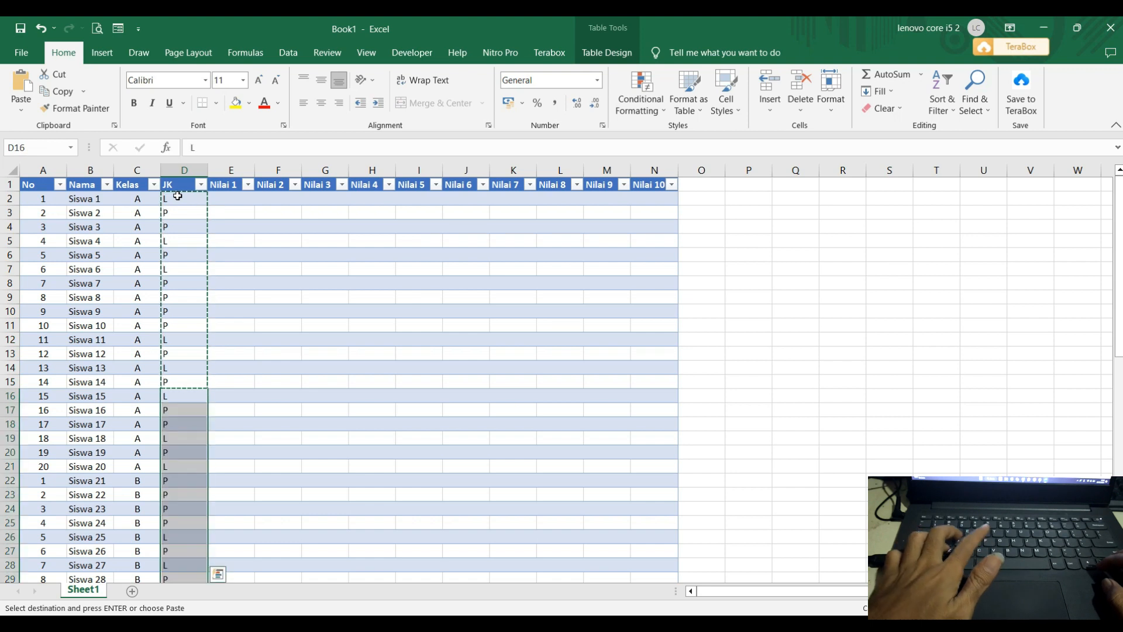
# Step: Paste the copied JK block three more times, each directly below the last, to fill the column down to row 71
pyautogui.hotkey('ctrl', 'Down')
pyautogui.press('Down')
pyautogui.hotkey('ctrl', 'v')
pyautogui.hotkey('ctrl', 'Down')
pyautogui.press('Down')
pyautogui.hotkey('ctrl', 'v')
pyautogui.press('Down')
pyautogui.hotkey('ctrl', 'Down')
pyautogui.press('Down')
pyautogui.hotkey('ctrl', 'v')
pyautogui.hotkey('ctrl', 'Down')
pyautogui.press('Down')
pyautogui.press('Up')
pyautogui.press('Up')
pyautogui.press('Up')
pyautogui.press('Up')
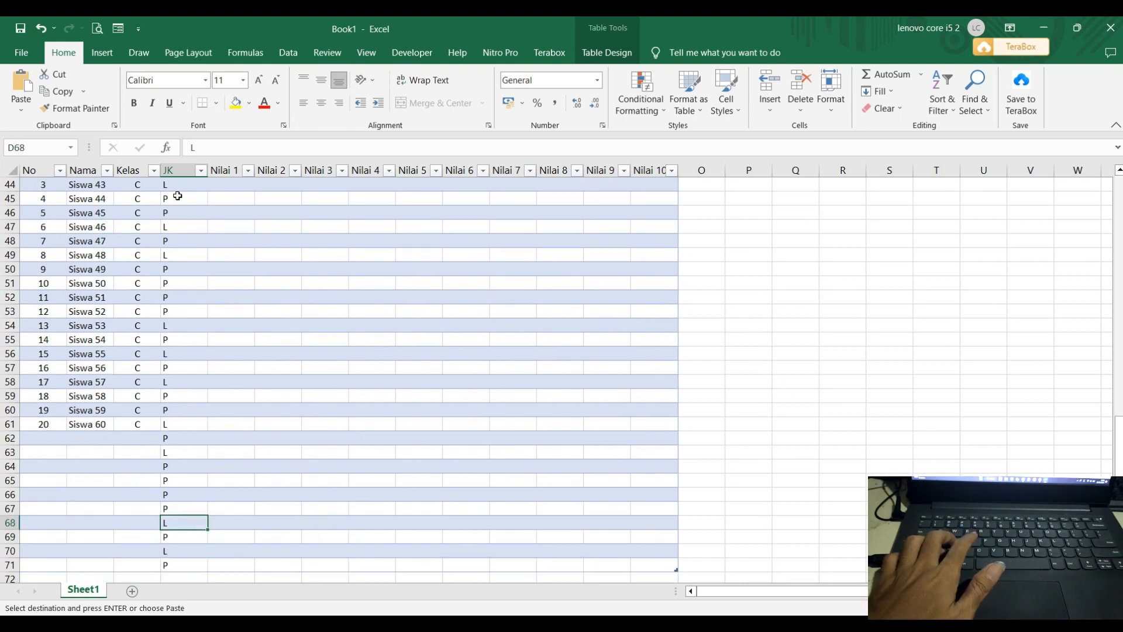
# Step: Delete the surplus rows 62 through 71 below the last student
pyautogui.moveTo(13, 433); pyautogui.dragTo(10, 563)
pyautogui.rightClick(10, 559)
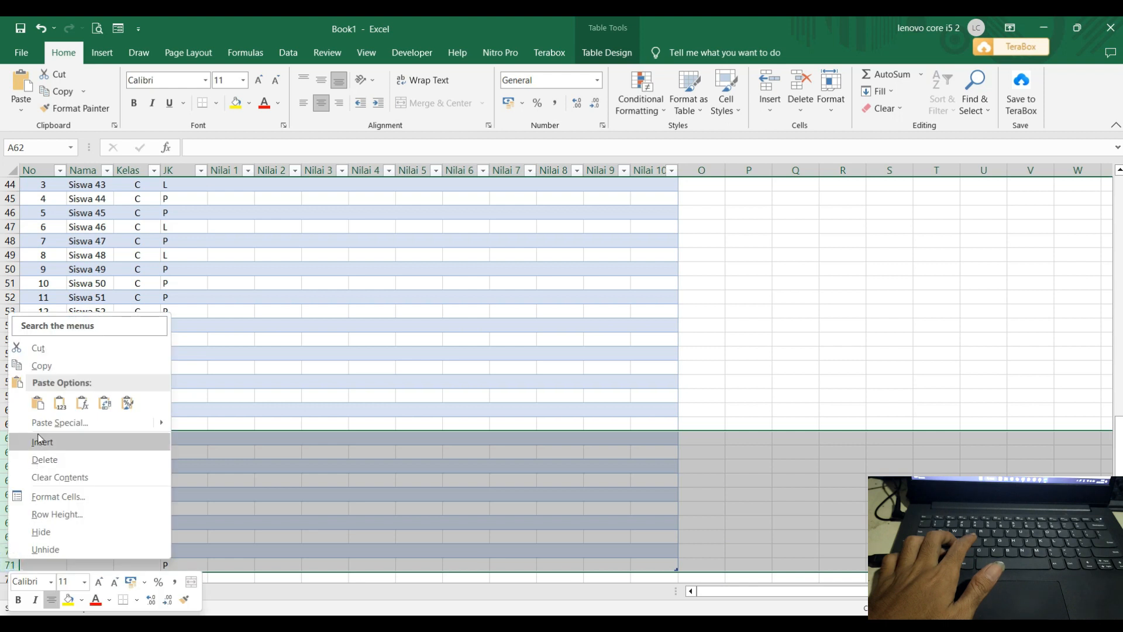
pyautogui.click(45, 459)
pyautogui.click(227, 388)
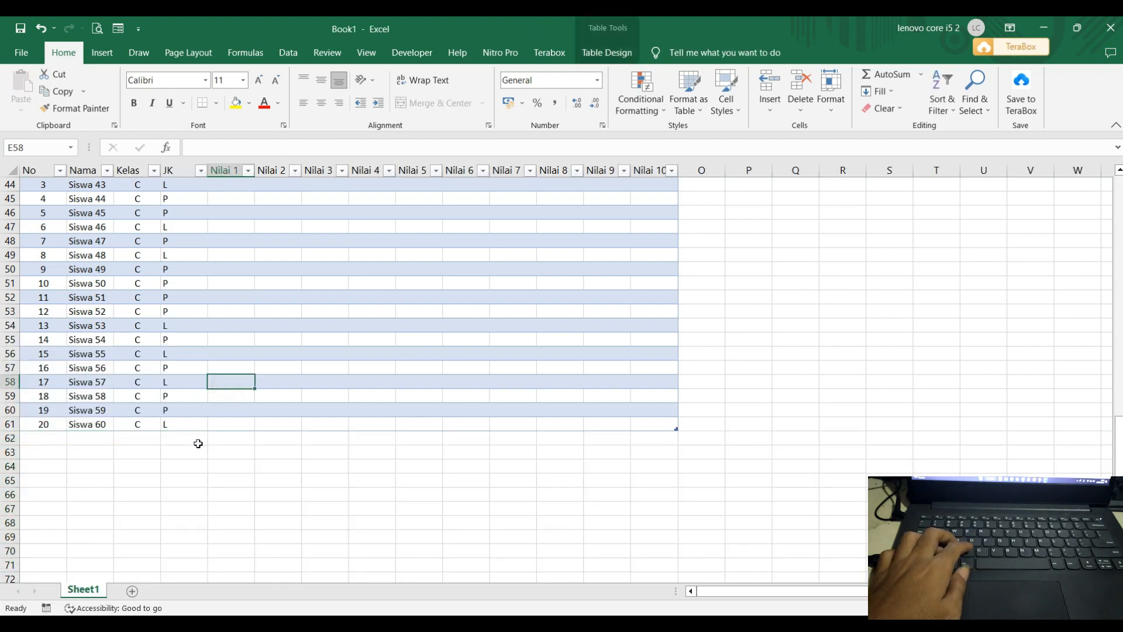
# Step: Center the values in the JK column horizontally from D2 through D61
pyautogui.scroll(12, 196, 441)
pyautogui.scroll(3, 164, 237)
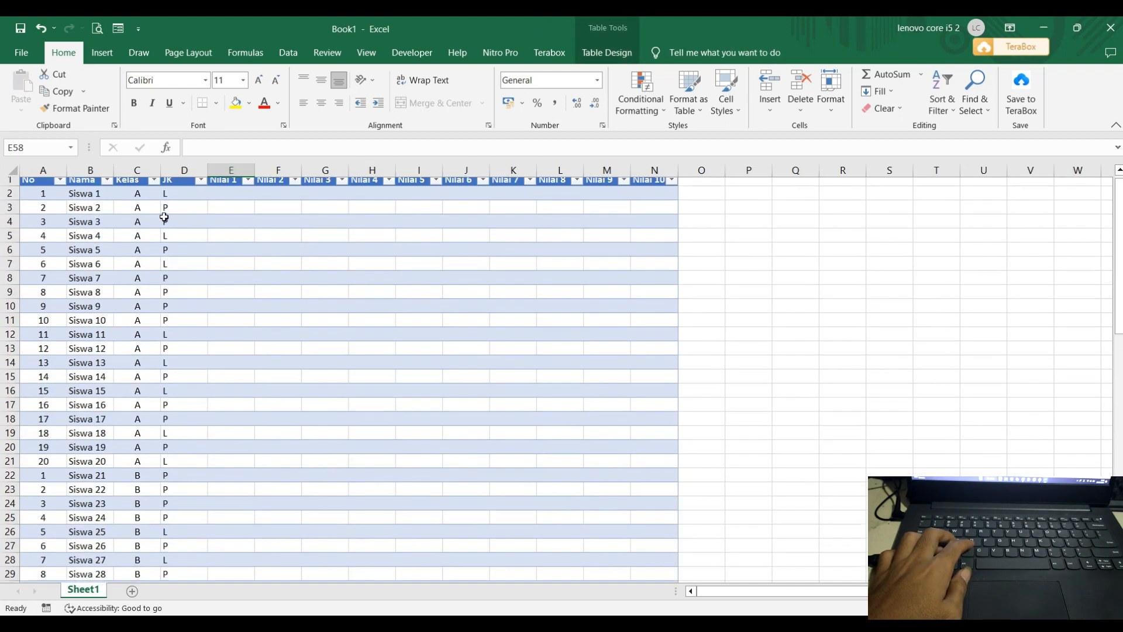
pyautogui.click(170, 198)
pyautogui.hotkey('ctrl', 'shift', 'Down')
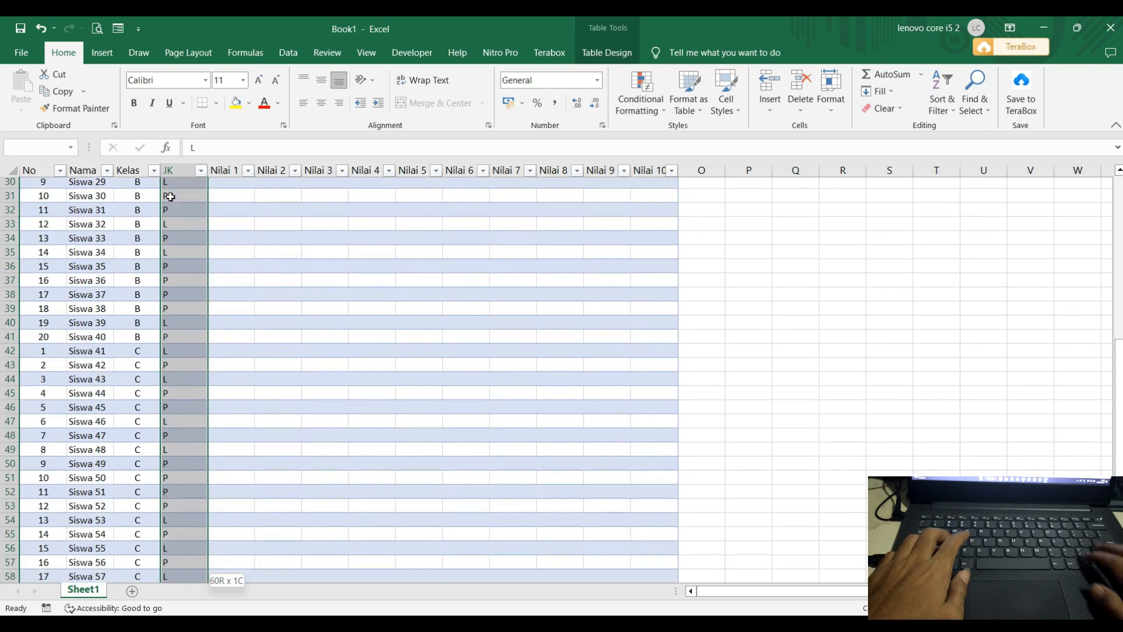
pyautogui.click(325, 102)
pyautogui.click(270, 325)
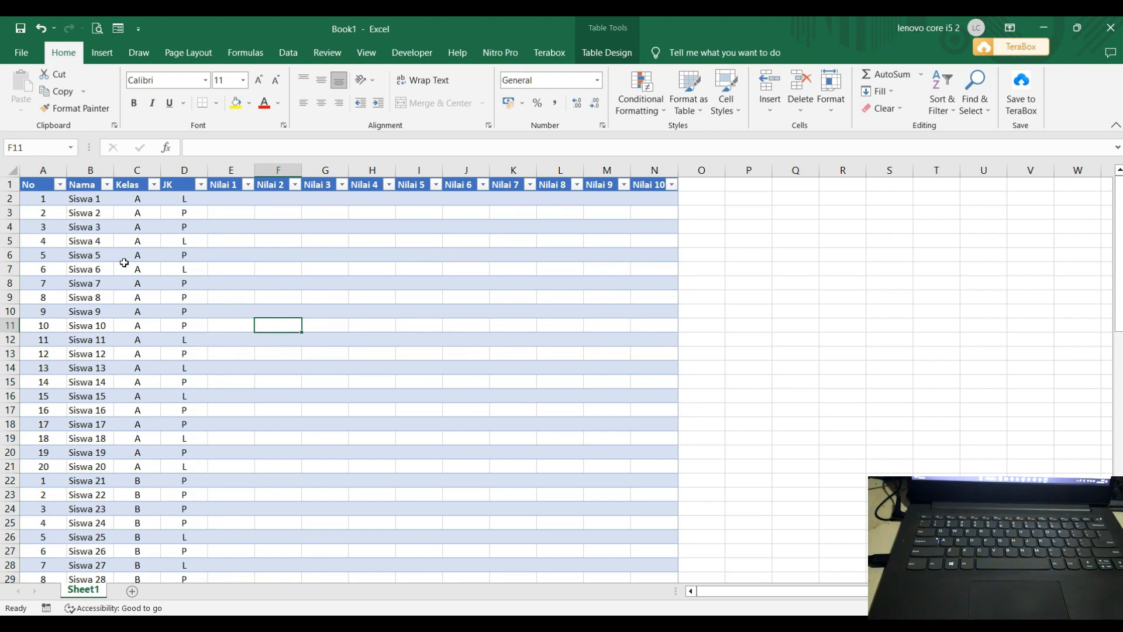
# Step: Freeze the panes at cell E2 to lock the header row and columns A to D
pyautogui.click(230, 200)
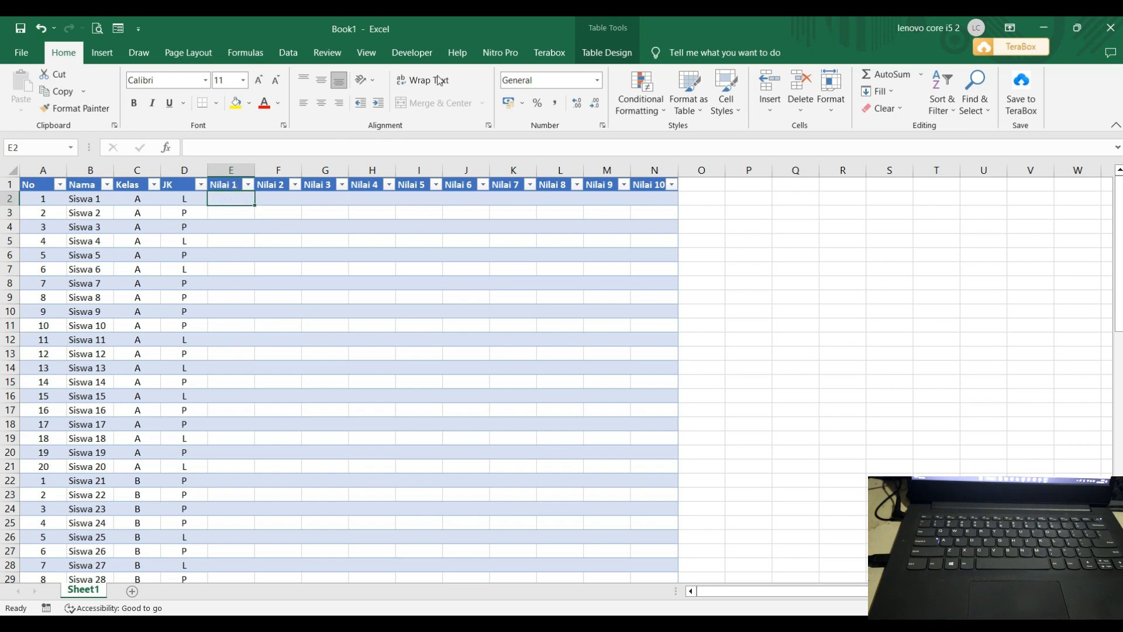
pyautogui.click(367, 53)
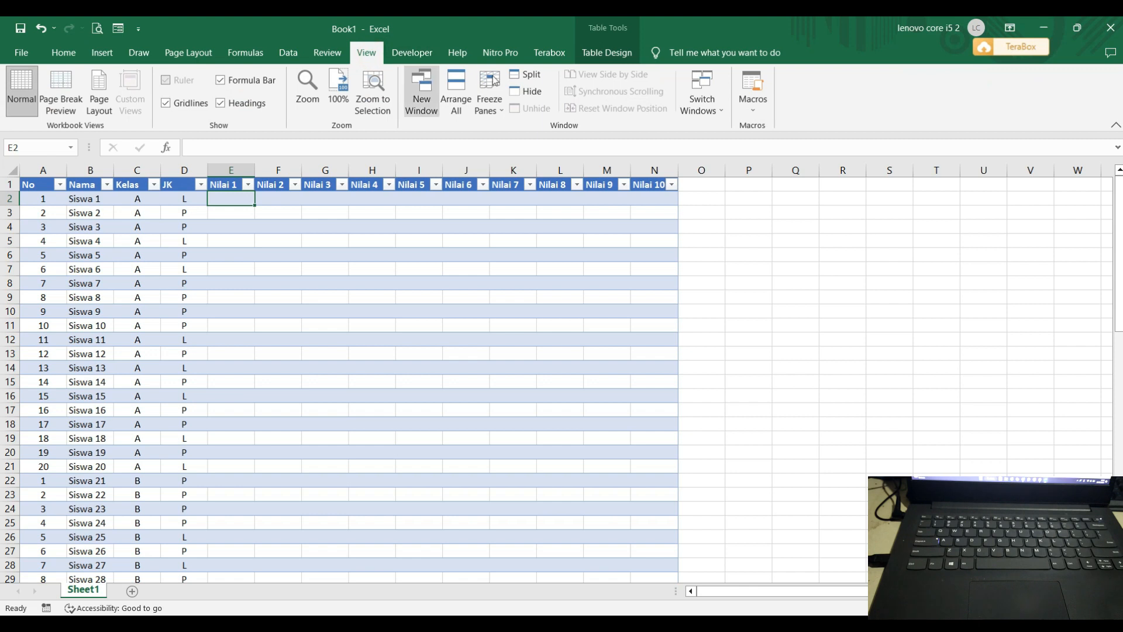
pyautogui.click(502, 110)
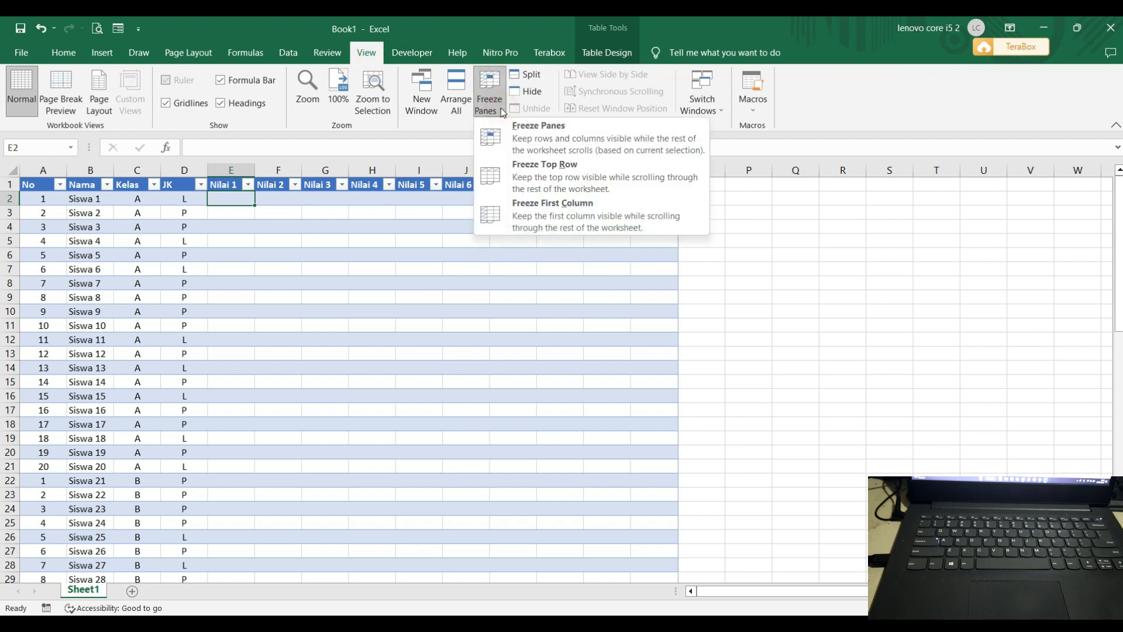
pyautogui.click(520, 141)
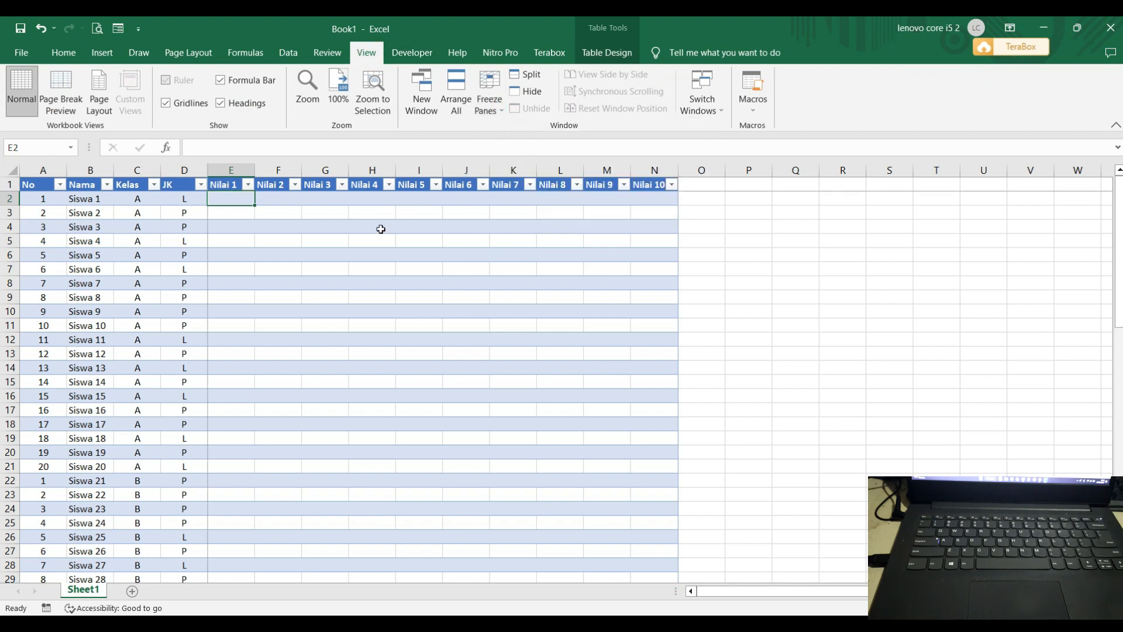
# Step: Examine how the frozen header row and student columns behave when the sheet moves vertically and horizontally
pyautogui.scroll(-1, 371, 272)
pyautogui.scroll(-2, 370, 272)
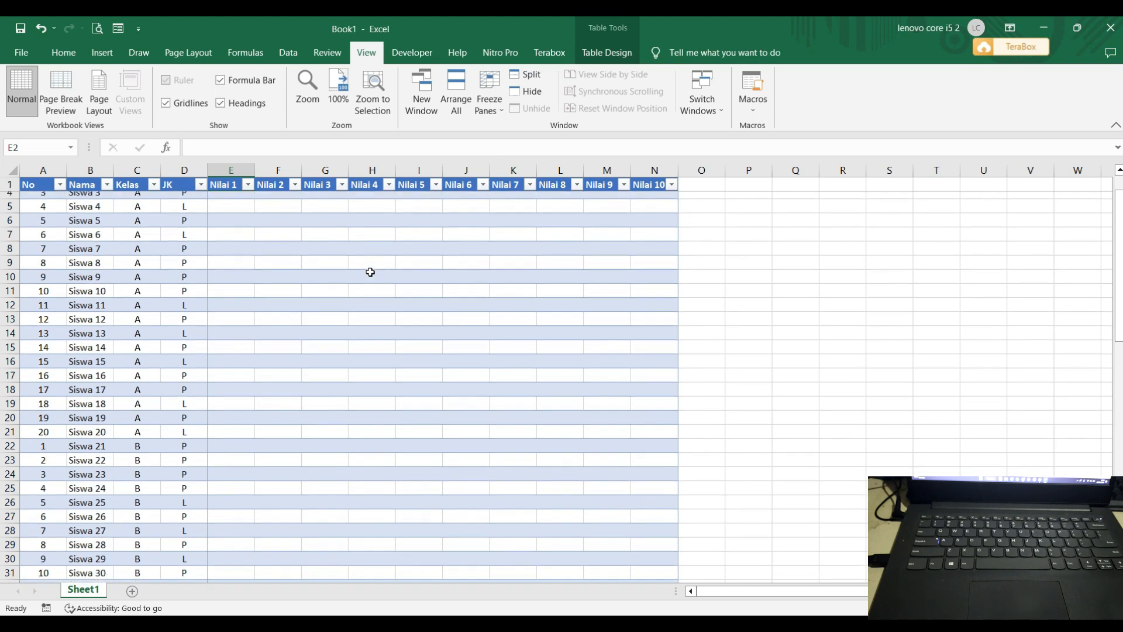
pyautogui.scroll(-5, 302, 228)
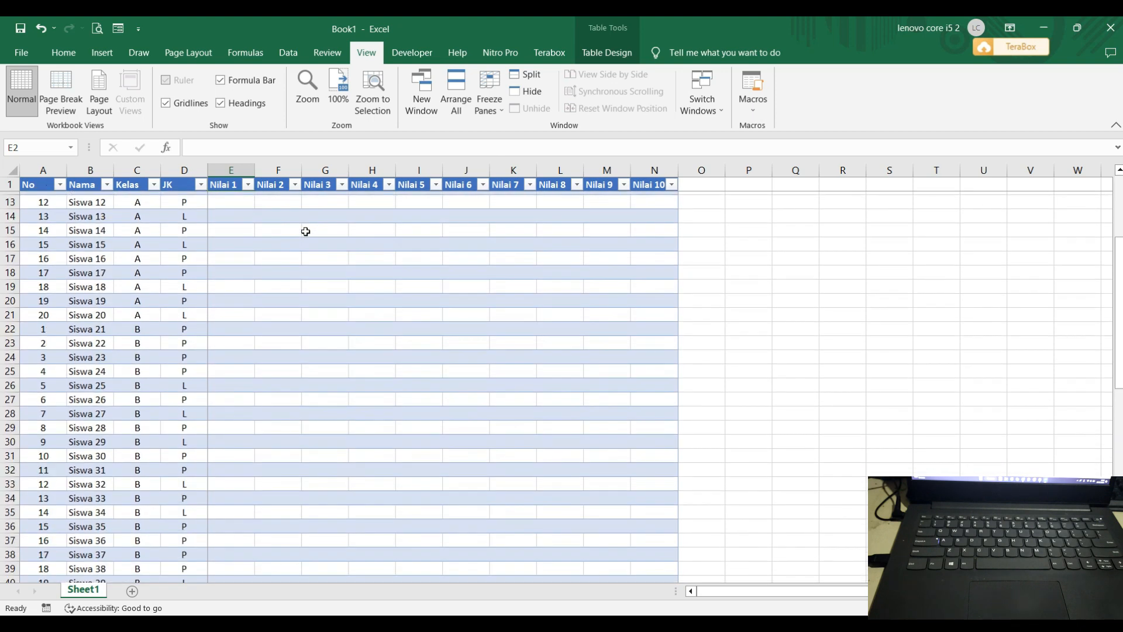
pyautogui.scroll(6, 303, 240)
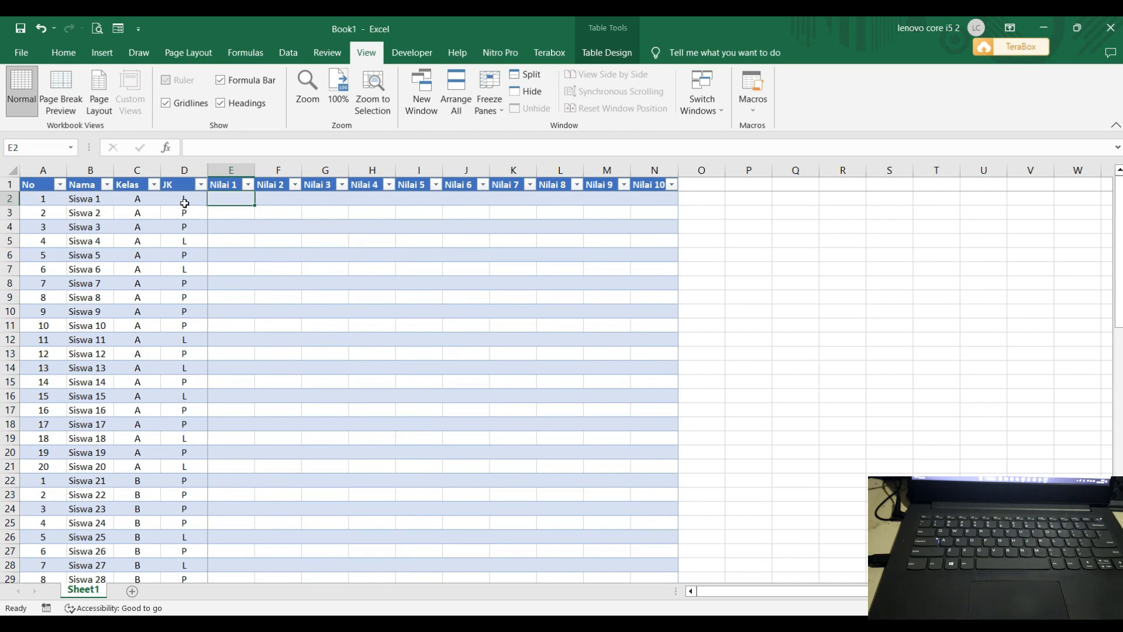
pyautogui.moveTo(746, 592)
pyautogui.mouseDown()
pyautogui.moveTo(809, 591)
pyautogui.moveTo(767, 591)
pyautogui.mouseUp()
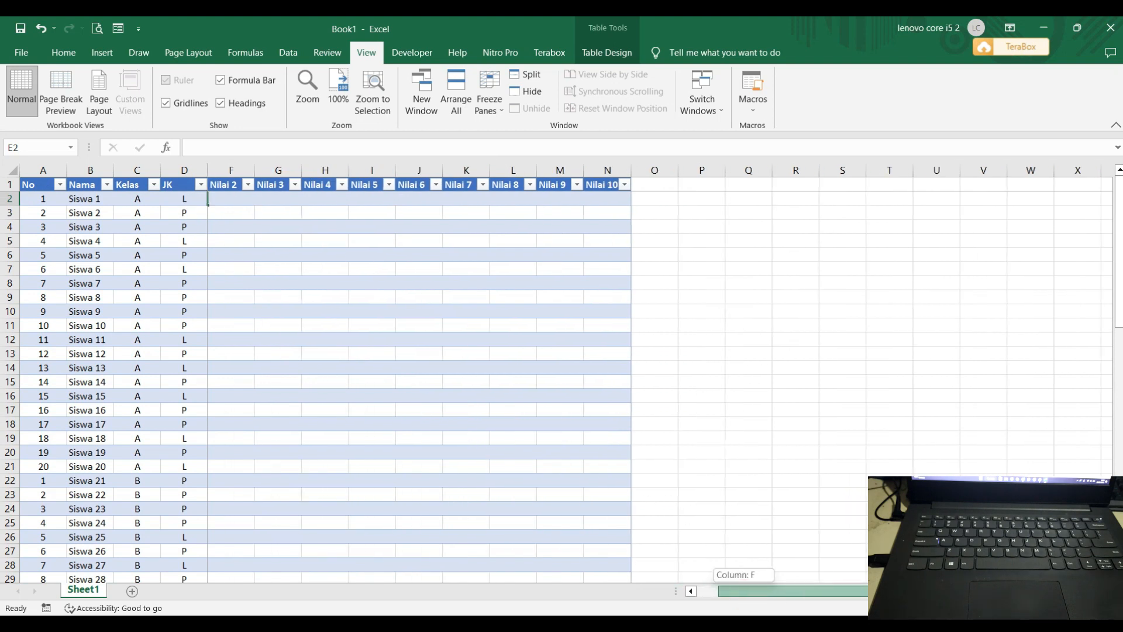
pyautogui.moveTo(694, 589)
pyautogui.mouseDown()
pyautogui.moveTo(790, 588)
pyautogui.moveTo(707, 590)
pyautogui.mouseUp()
pyautogui.click(244, 241)
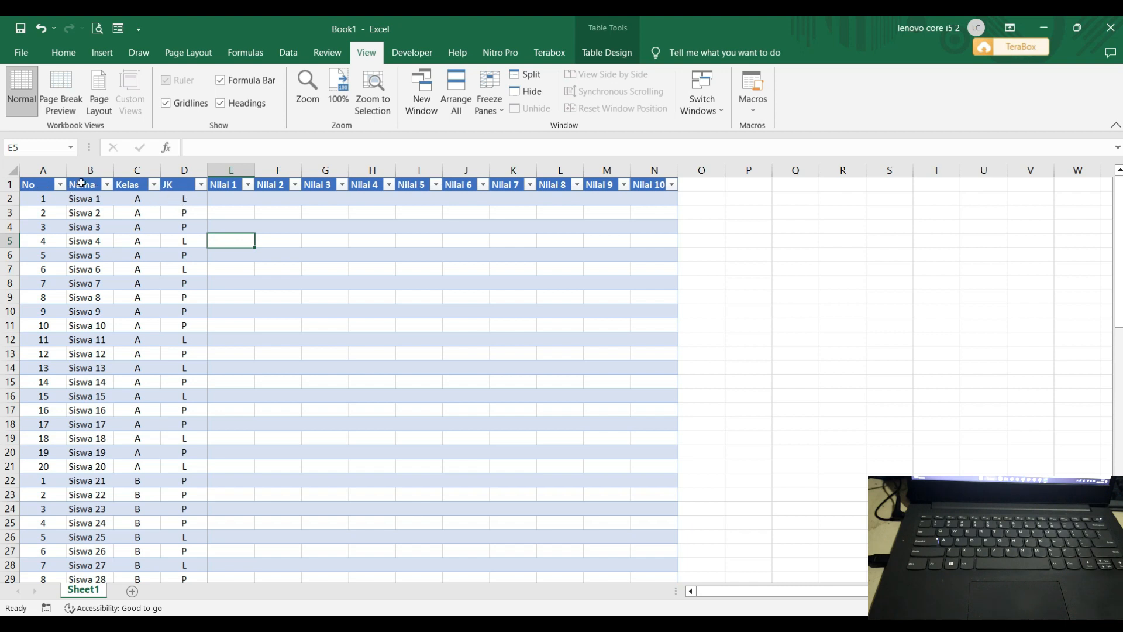
# Step: AutoFit the column widths of the whole table, from No to Nilai 10
pyautogui.moveTo(67, 172); pyautogui.dragTo(56, 172)
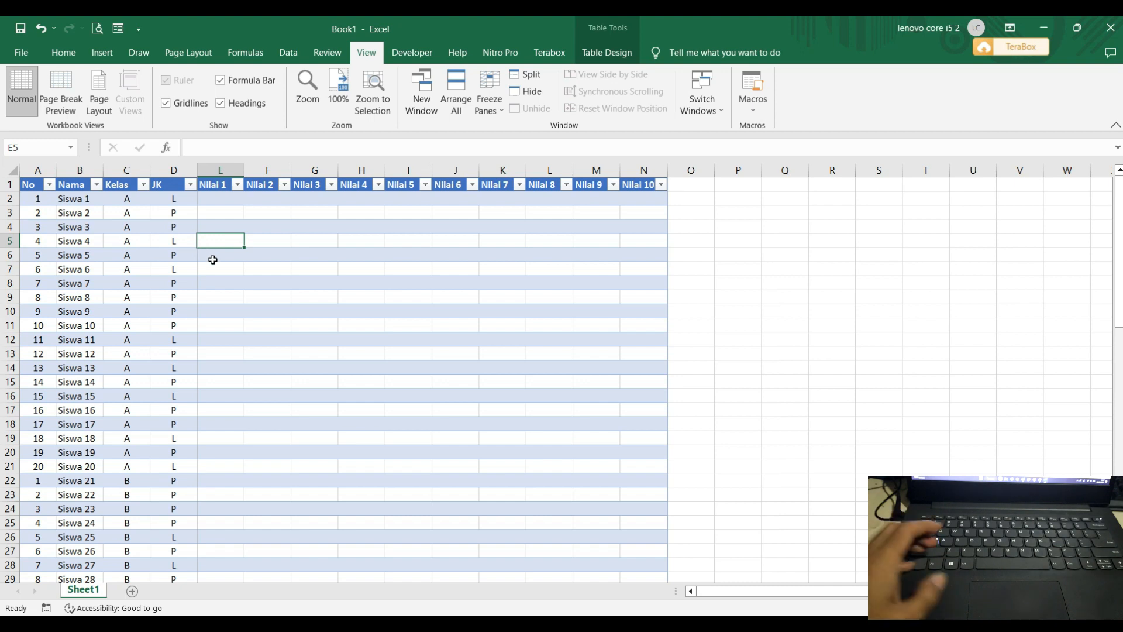
pyautogui.hotkey('ctrl', 'z')
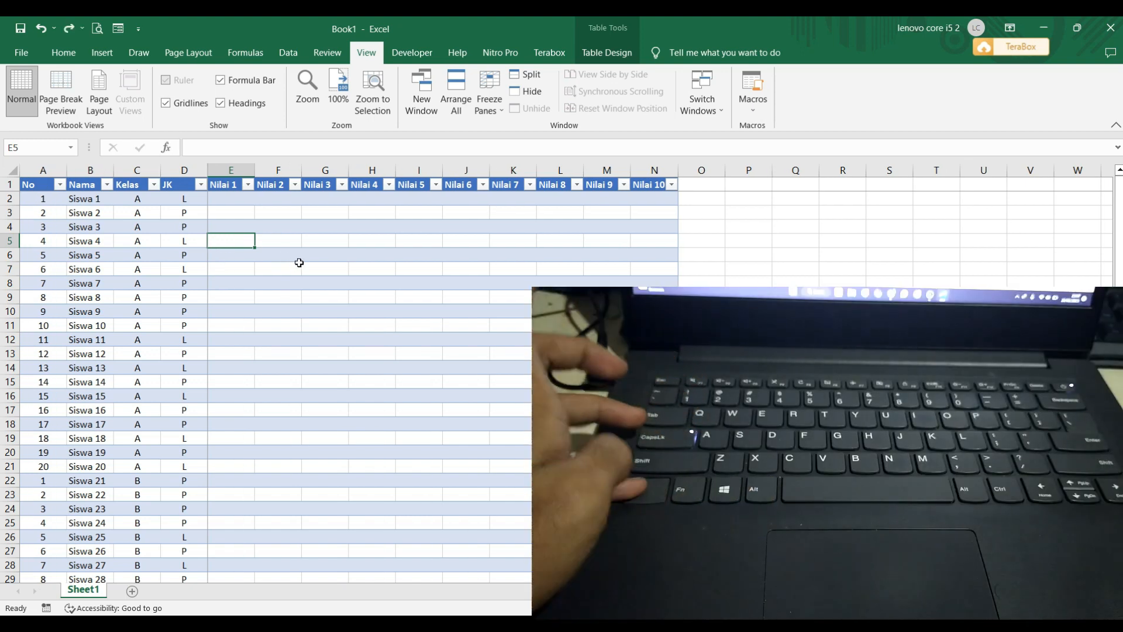
pyautogui.hotkey('ctrl', 'a')
pyautogui.hotkey('ctrl', 'a')
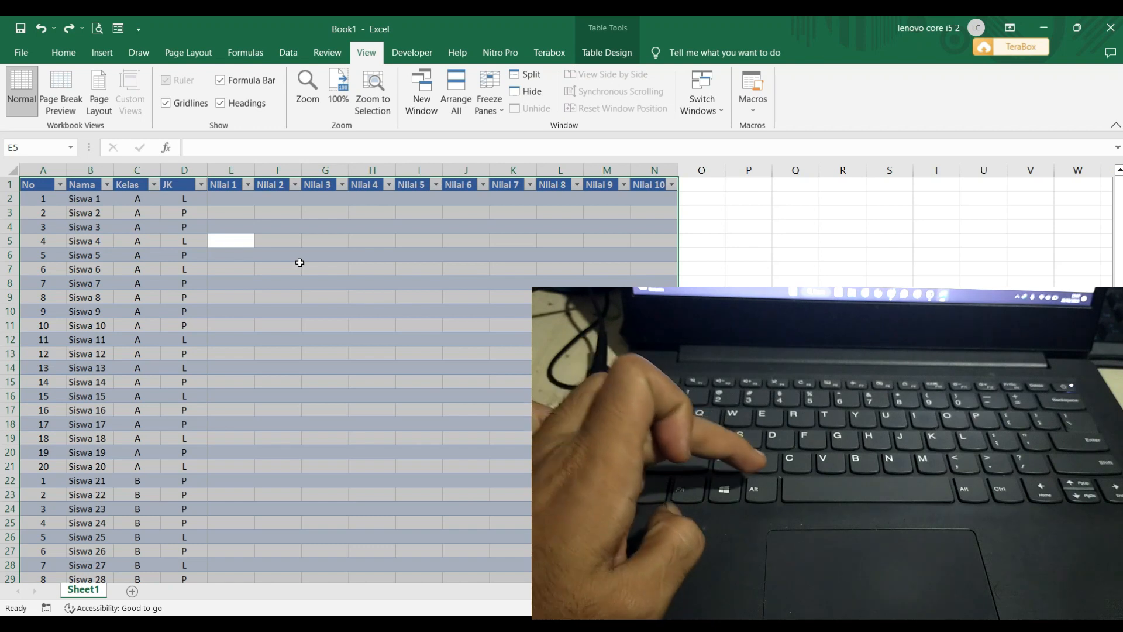
pyautogui.hotkey('alt', 'h')
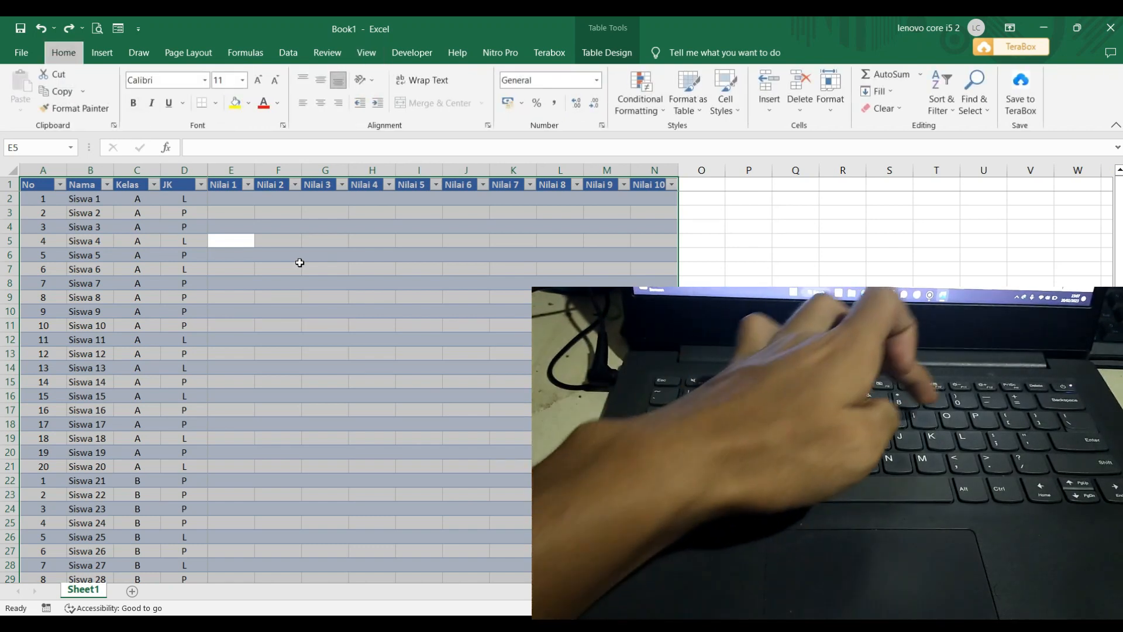
pyautogui.press('o')
pyautogui.press('i')
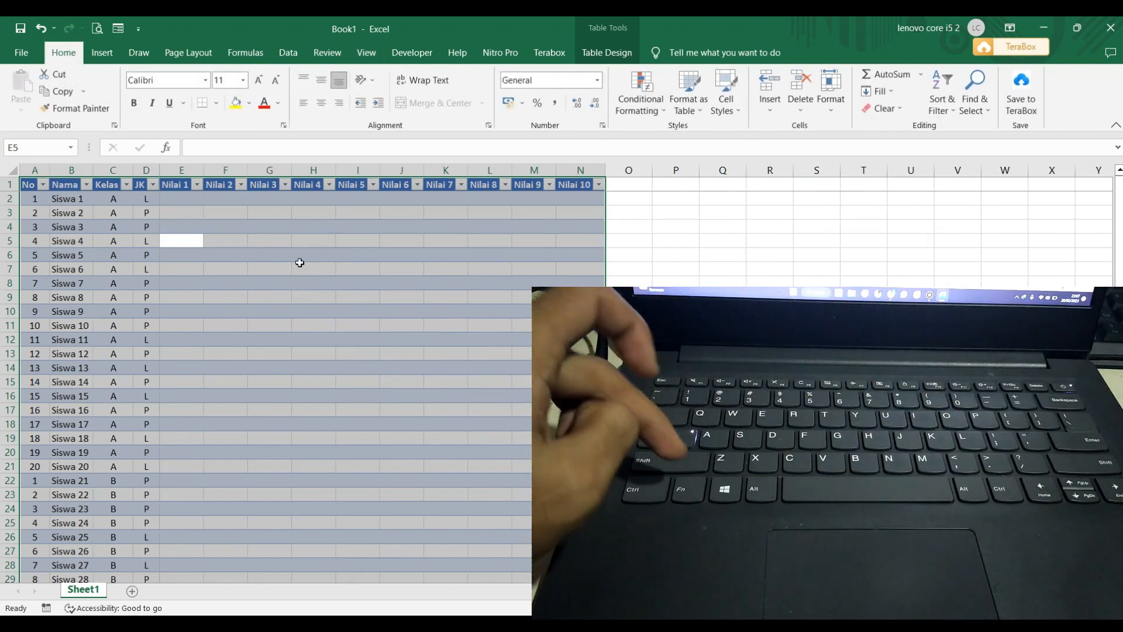
pyautogui.press('alt')
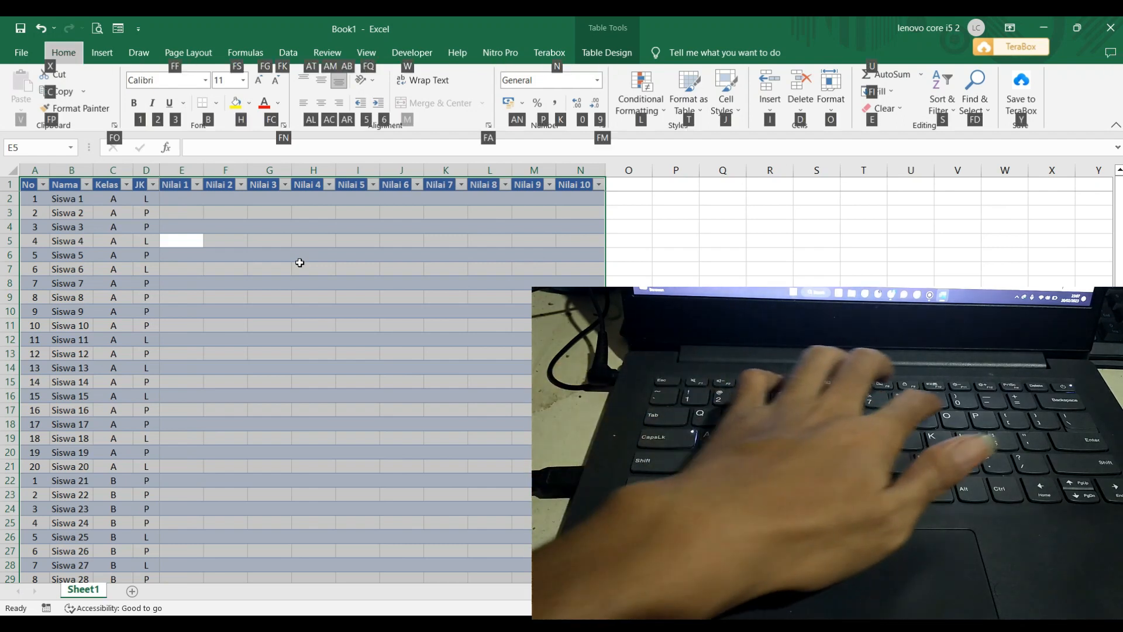
# Step: Widen the Nama column to roughly two and a half times its fitted width
pyautogui.press('Escape')
pyautogui.click(218, 268)
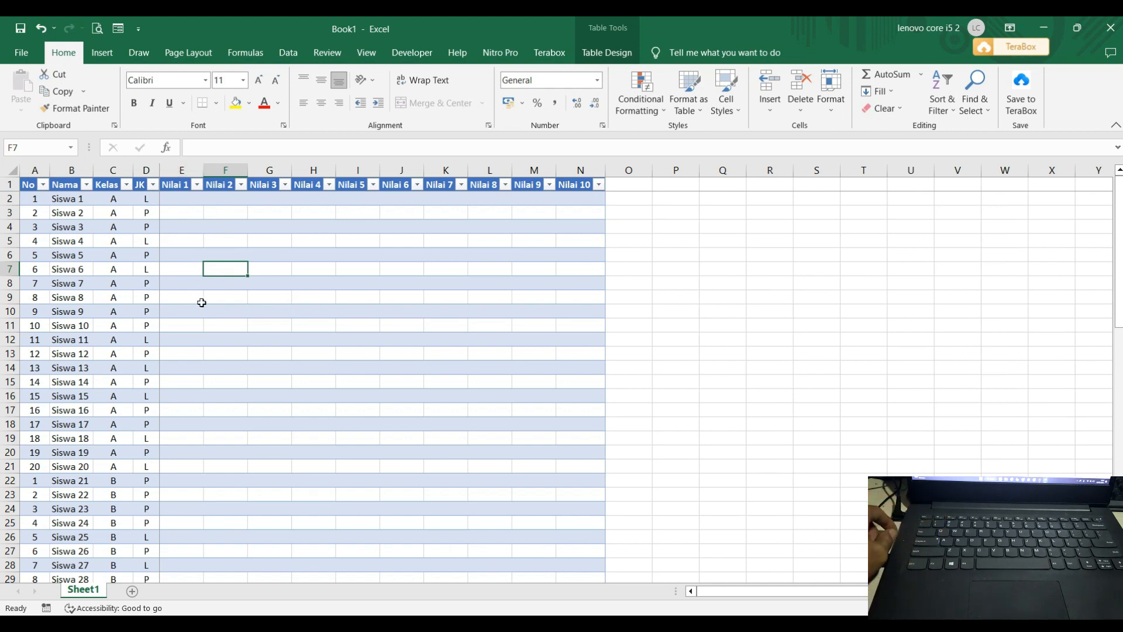
pyautogui.scroll(-5, 295, 373)
pyautogui.scroll(5, 295, 373)
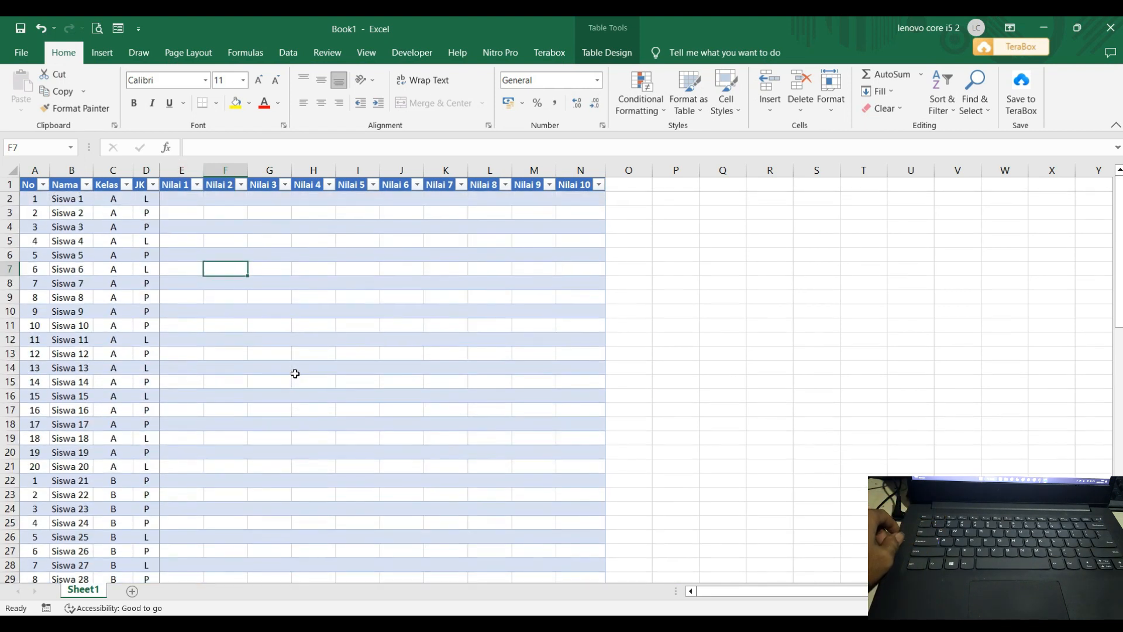
pyautogui.scroll(-4, 289, 369)
pyautogui.moveTo(94, 169); pyautogui.dragTo(158, 174)
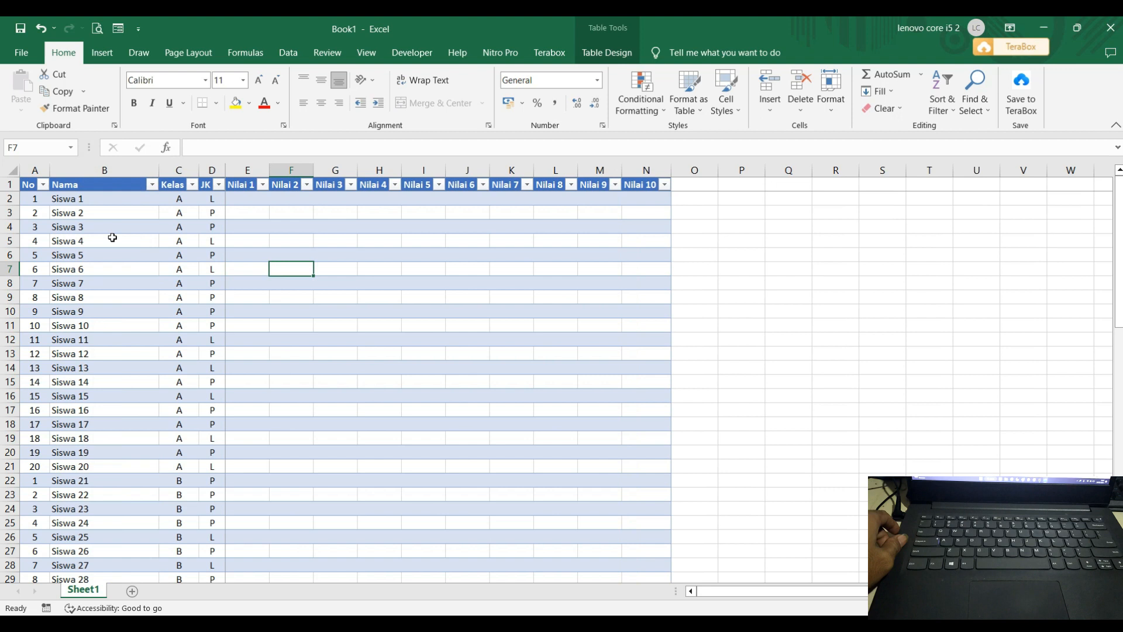
pyautogui.click(291, 209)
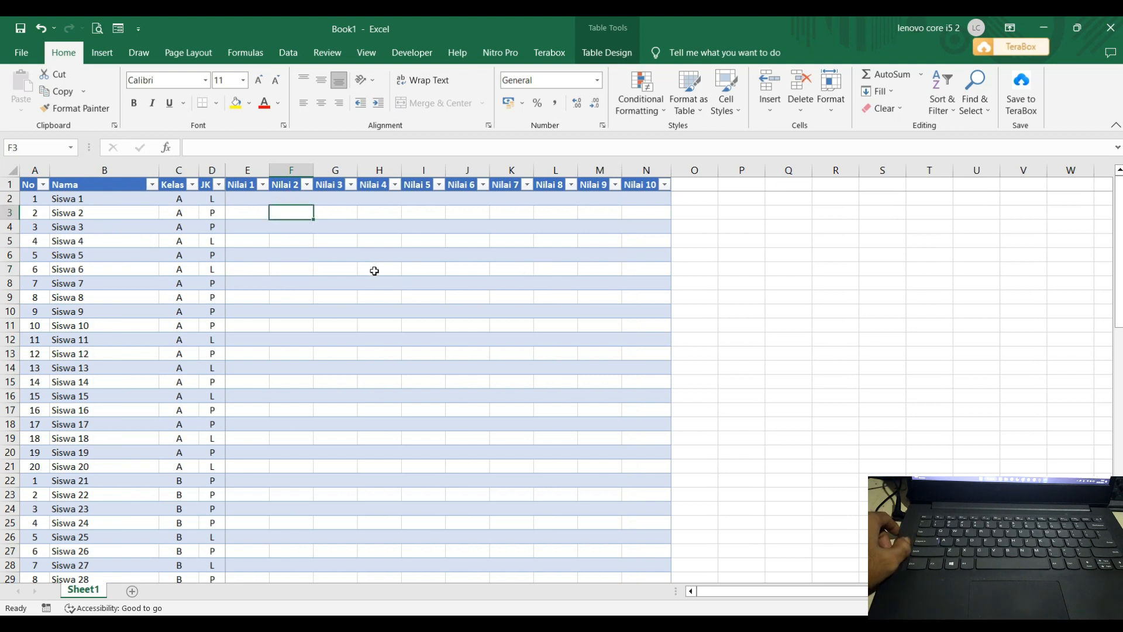
# Step: Filter the table's Kelas column to show only class A
pyautogui.scroll(-1, 154, 284)
pyautogui.scroll(1, 158, 283)
pyautogui.click(192, 185)
pyautogui.click(69, 347)
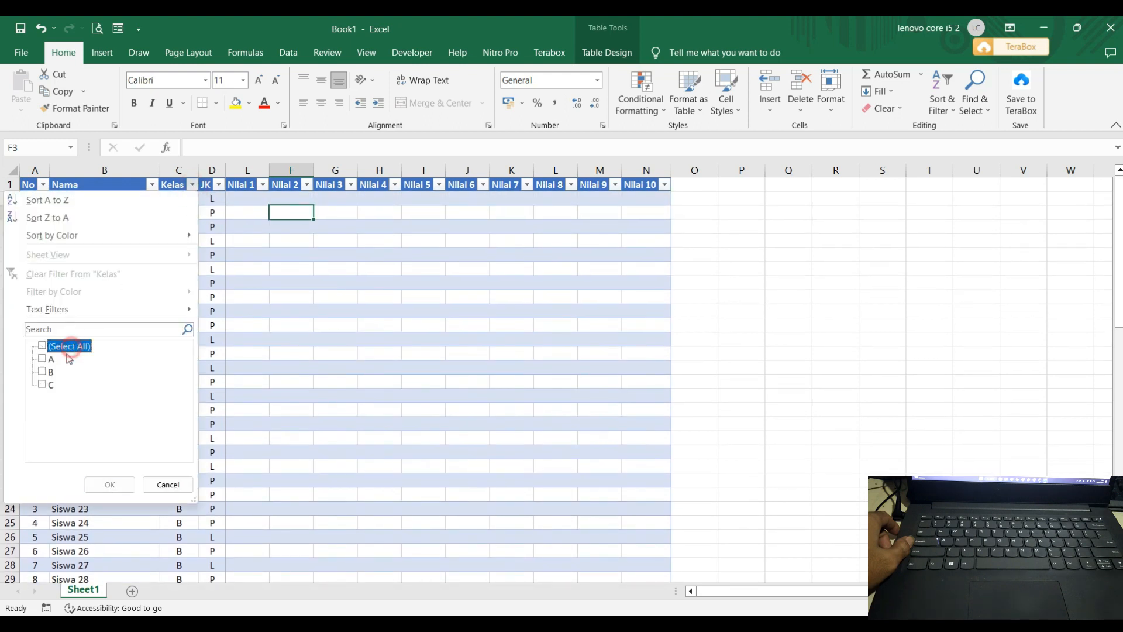
pyautogui.click(43, 358)
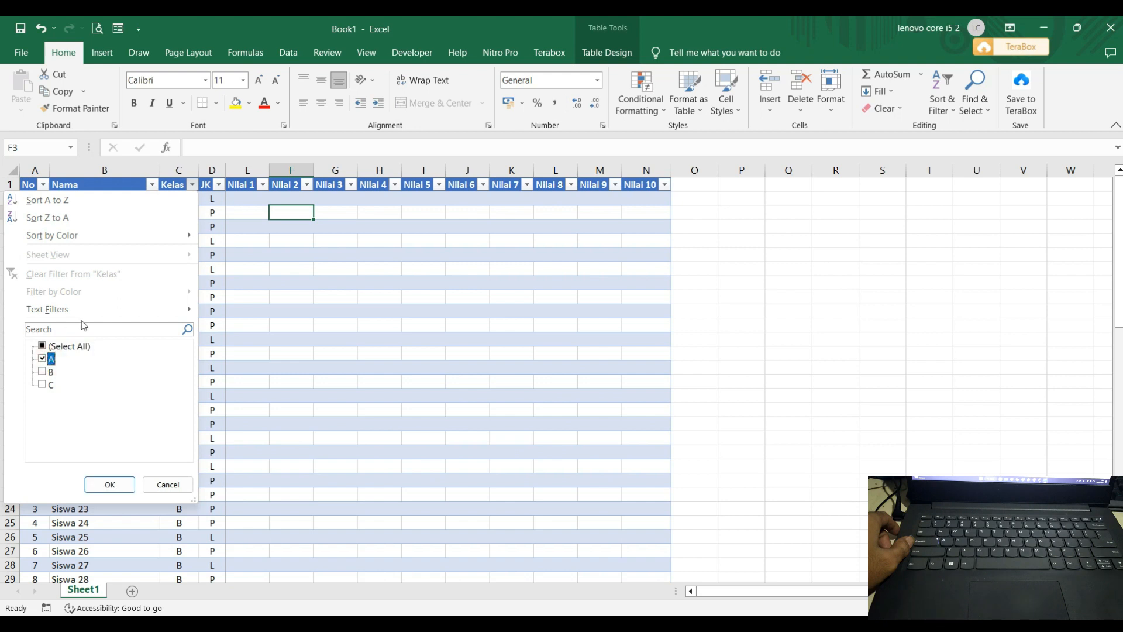
pyautogui.click(110, 485)
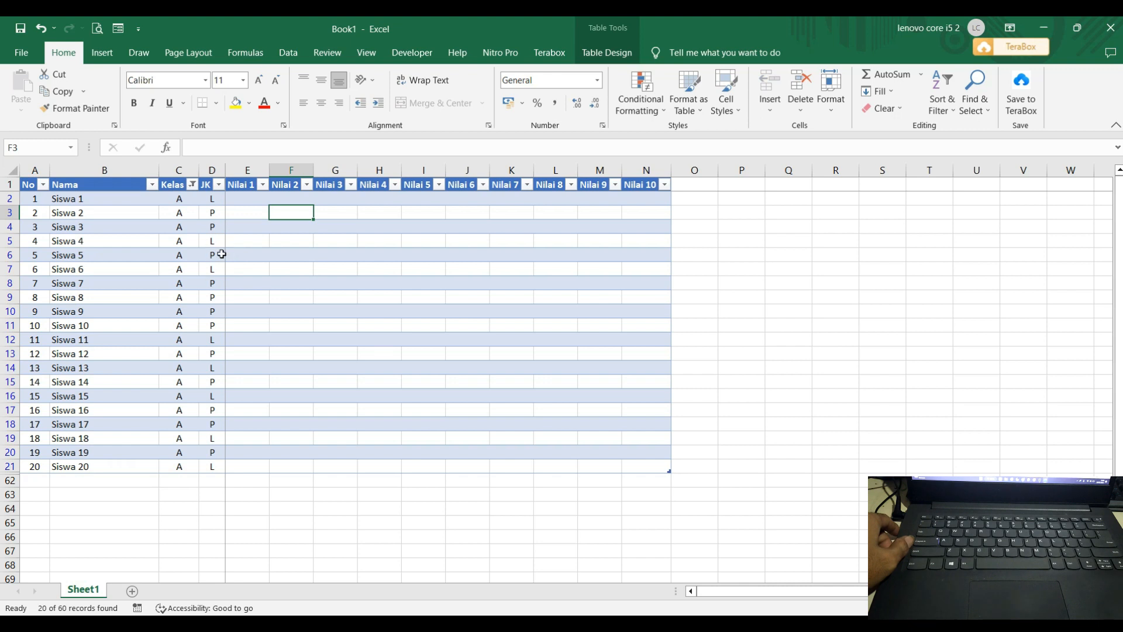
# Step: Filter the JK column to show only L within the class A rows
pyautogui.click(219, 186)
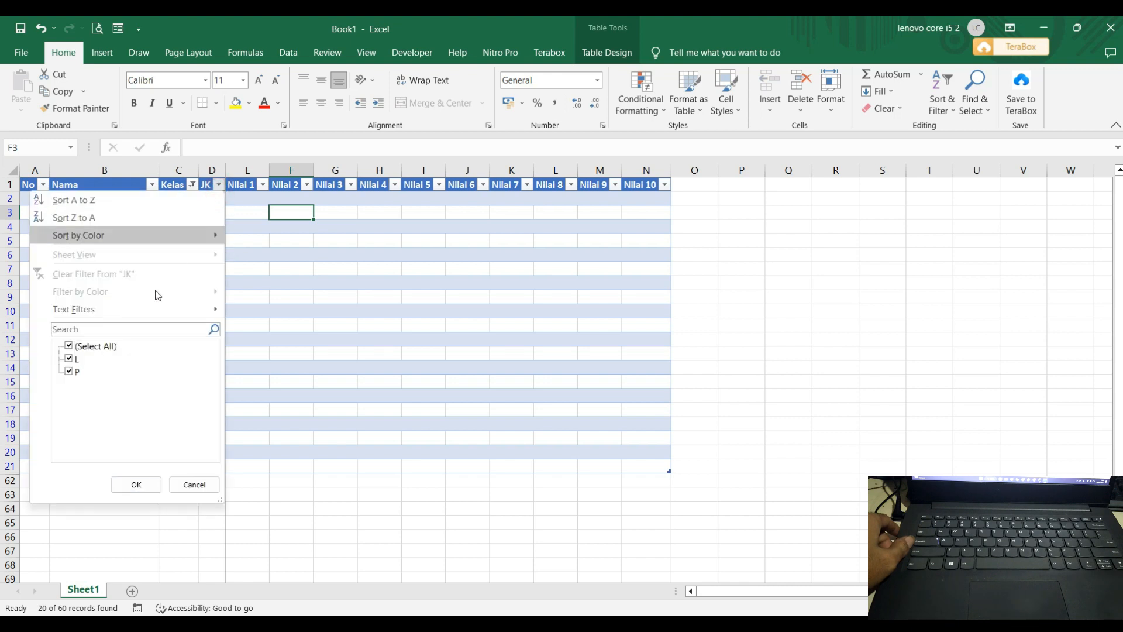
pyautogui.click(82, 359)
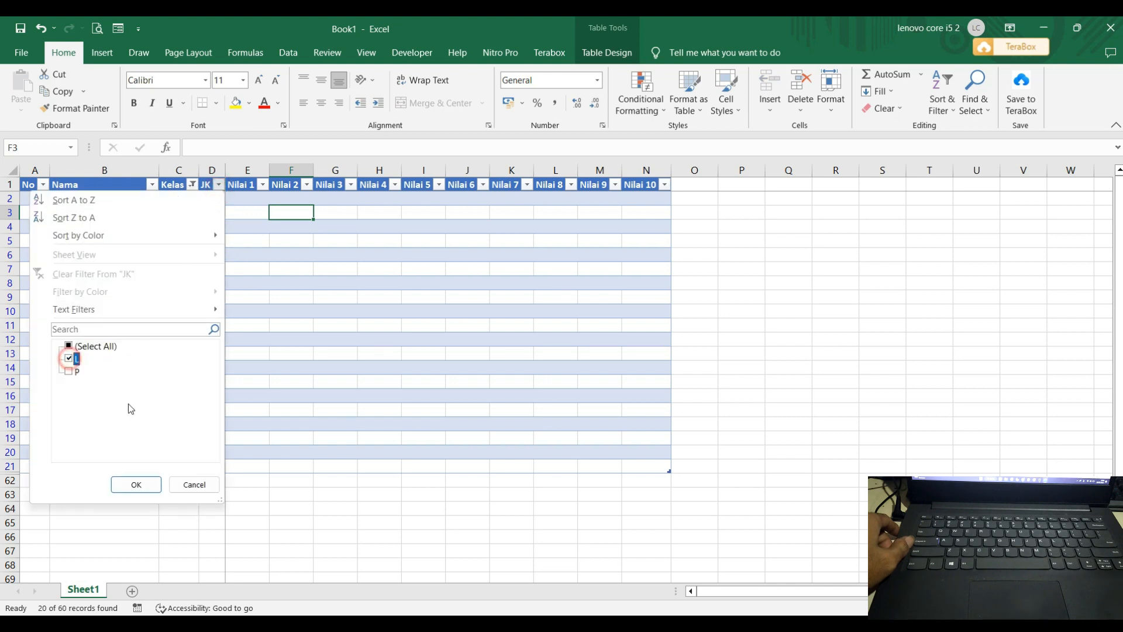
pyautogui.click(136, 485)
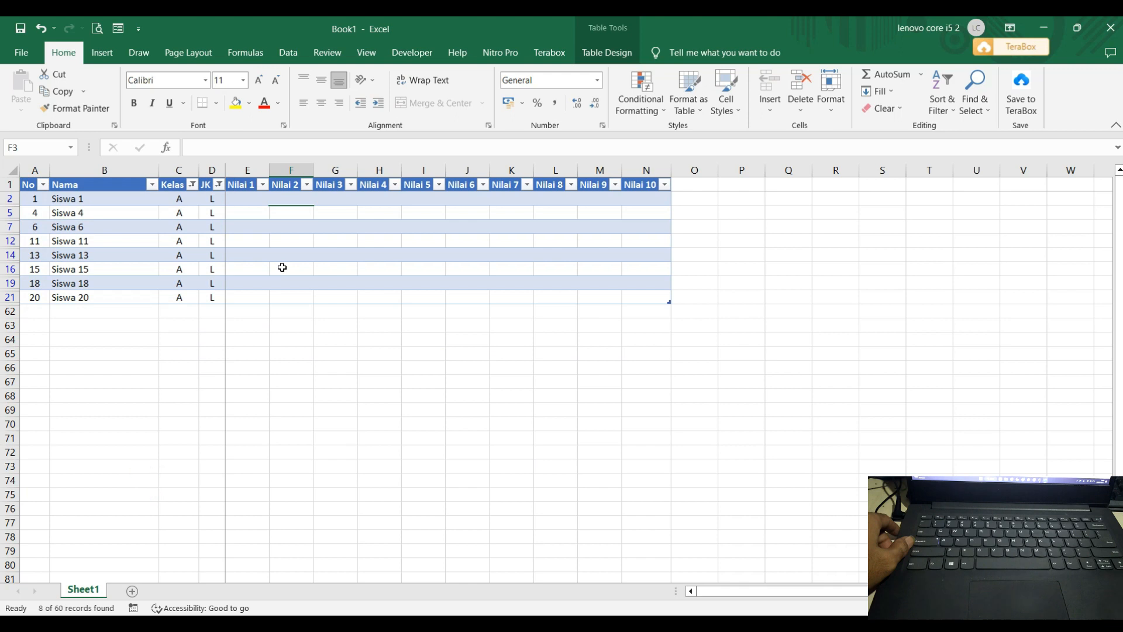
pyautogui.click(311, 258)
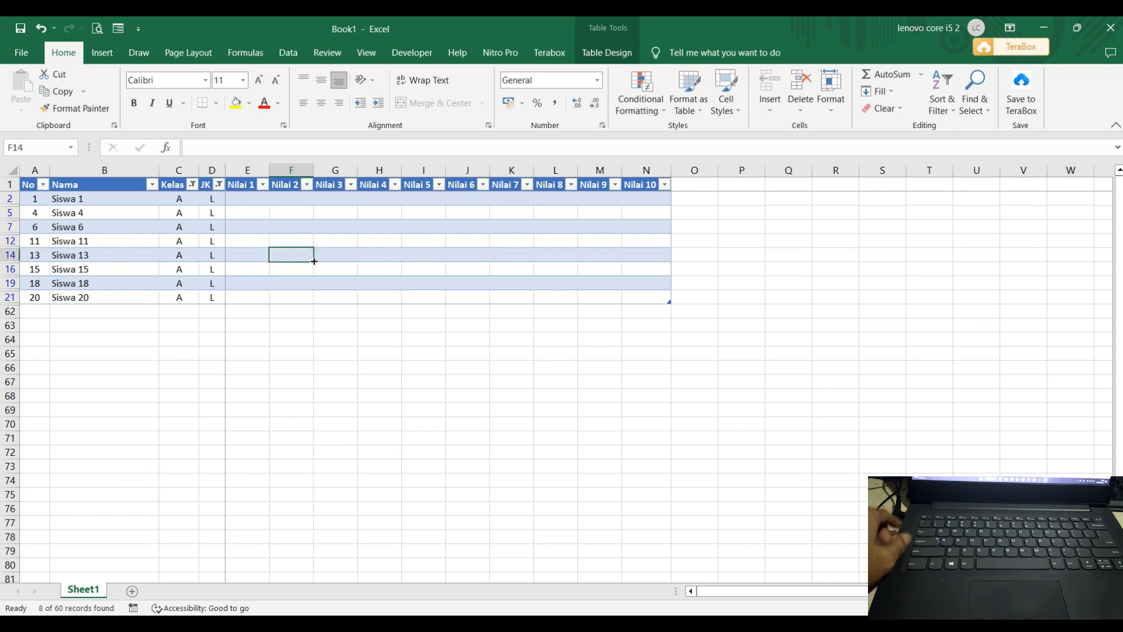
# Step: Undo the JK filter and the Kelas filter
pyautogui.hotkey('ctrl', 'z')
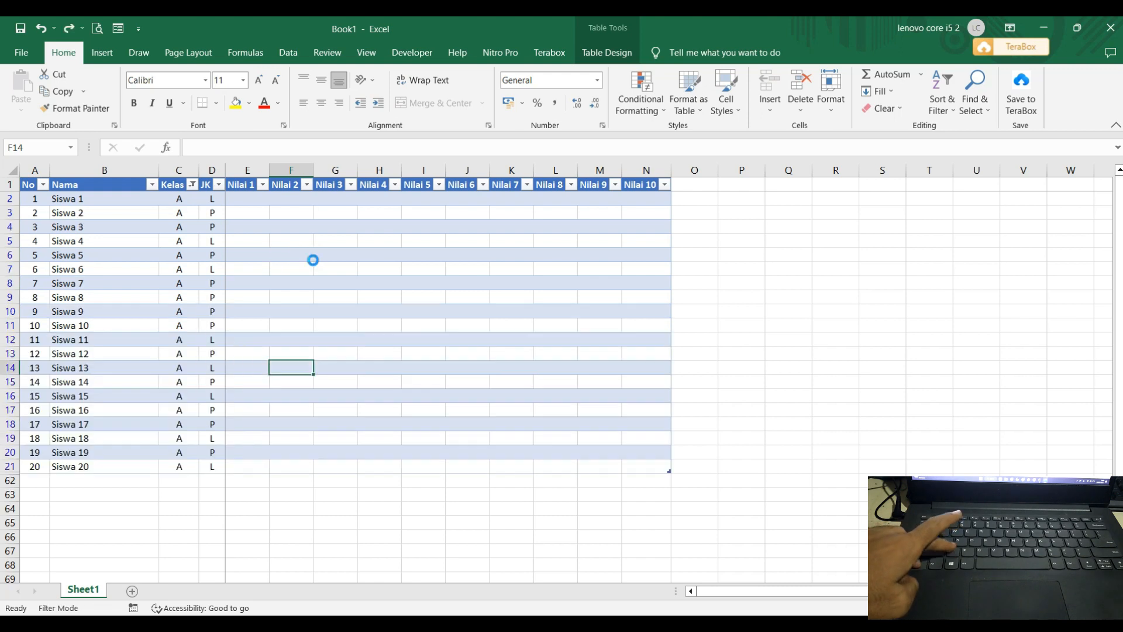
pyautogui.click(272, 254)
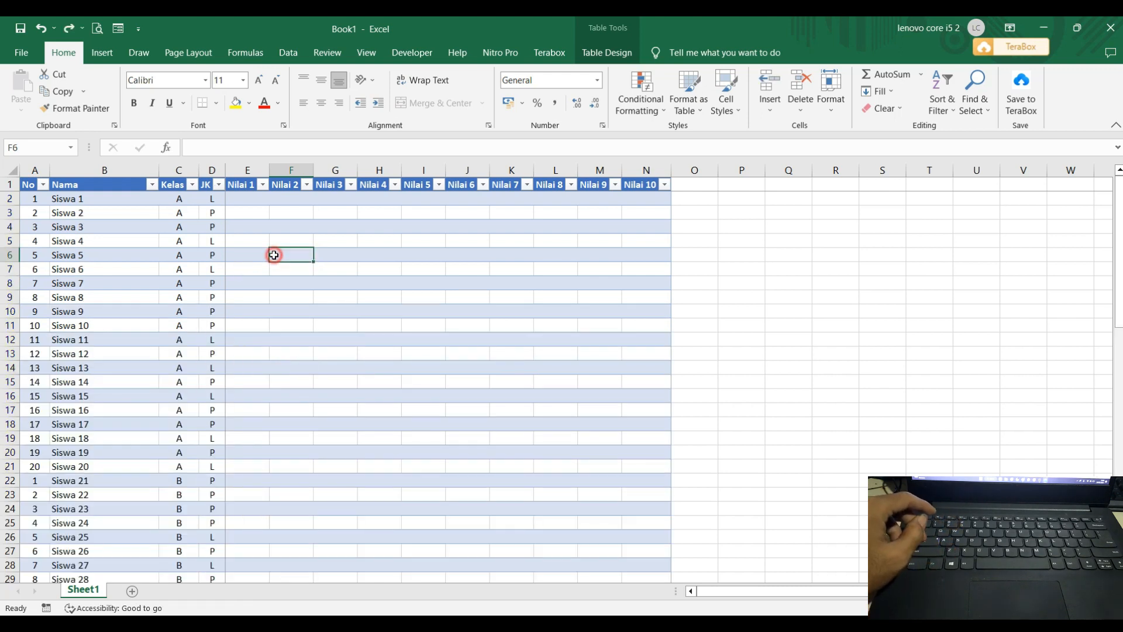
pyautogui.click(261, 281)
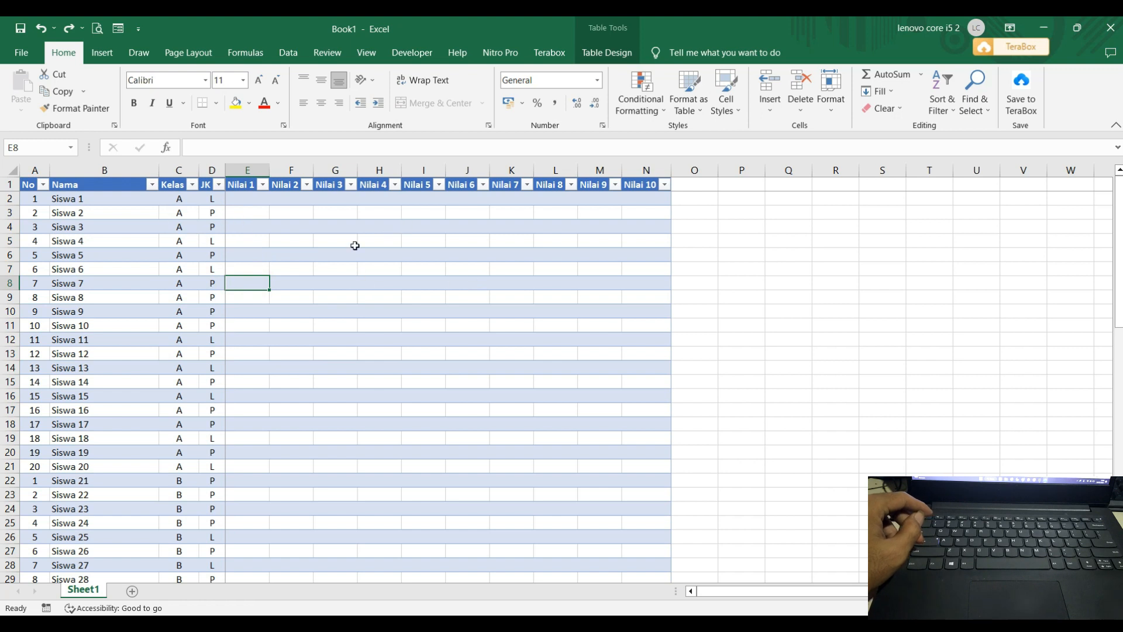
pyautogui.click(322, 241)
pyautogui.click(326, 283)
pyautogui.click(201, 272)
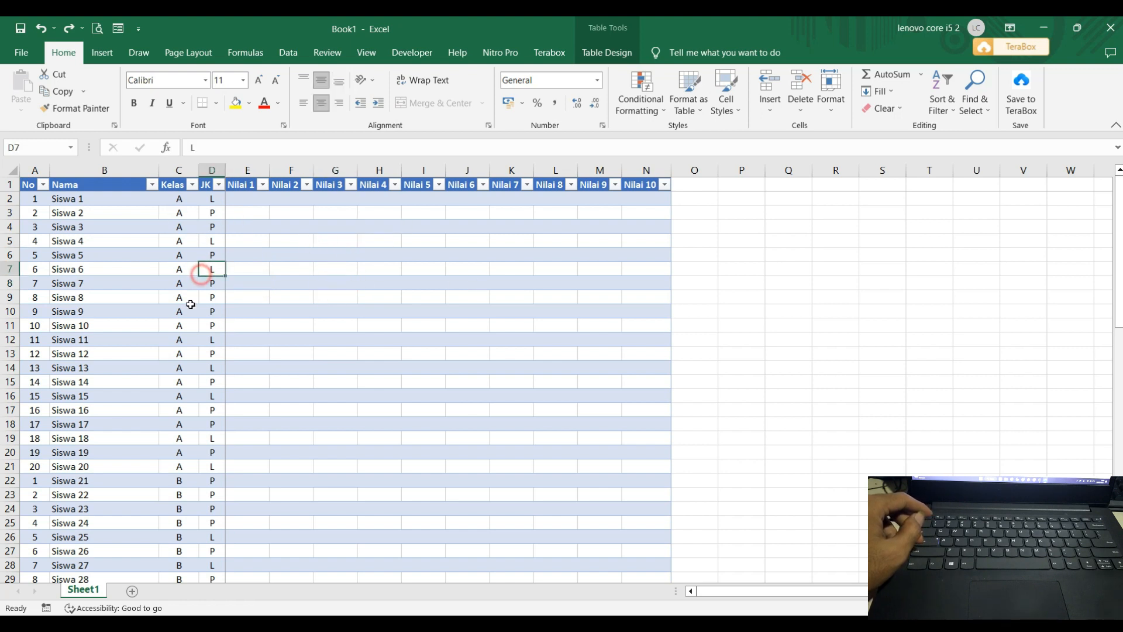
pyautogui.click(358, 339)
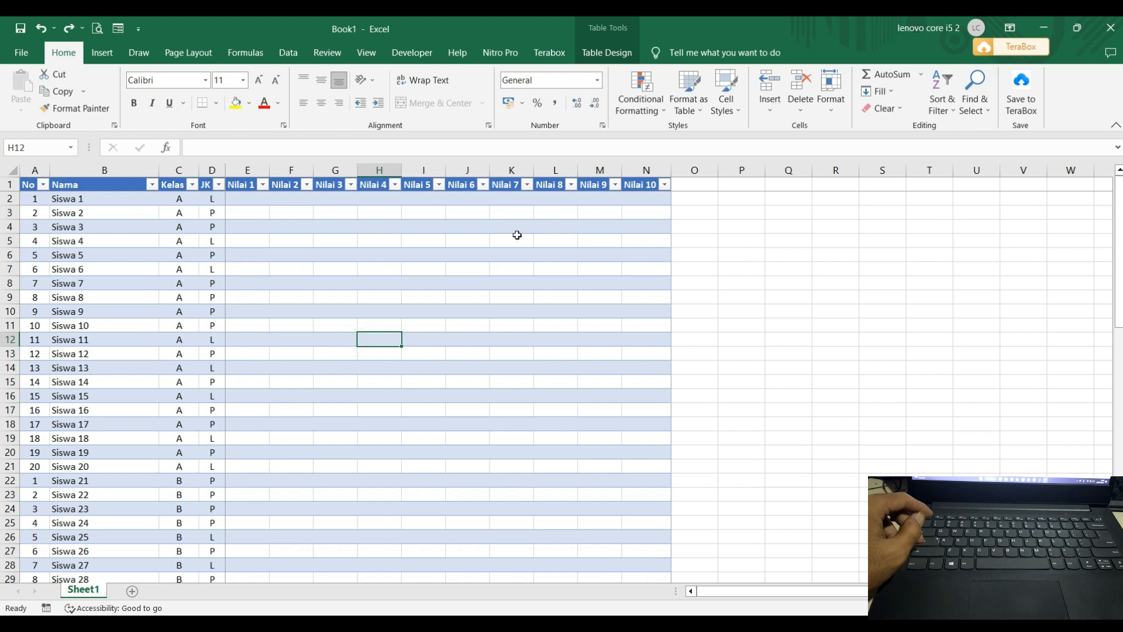
# Step: Insert slicers for the table's No, Kelas and JK fields
pyautogui.click(613, 54)
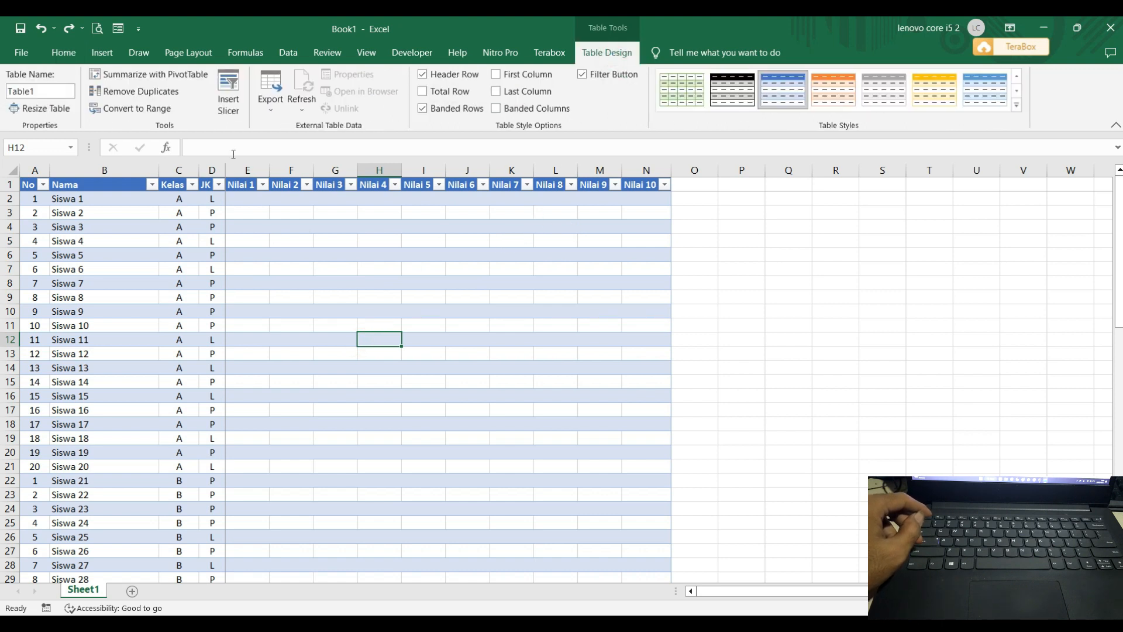
pyautogui.click(234, 120)
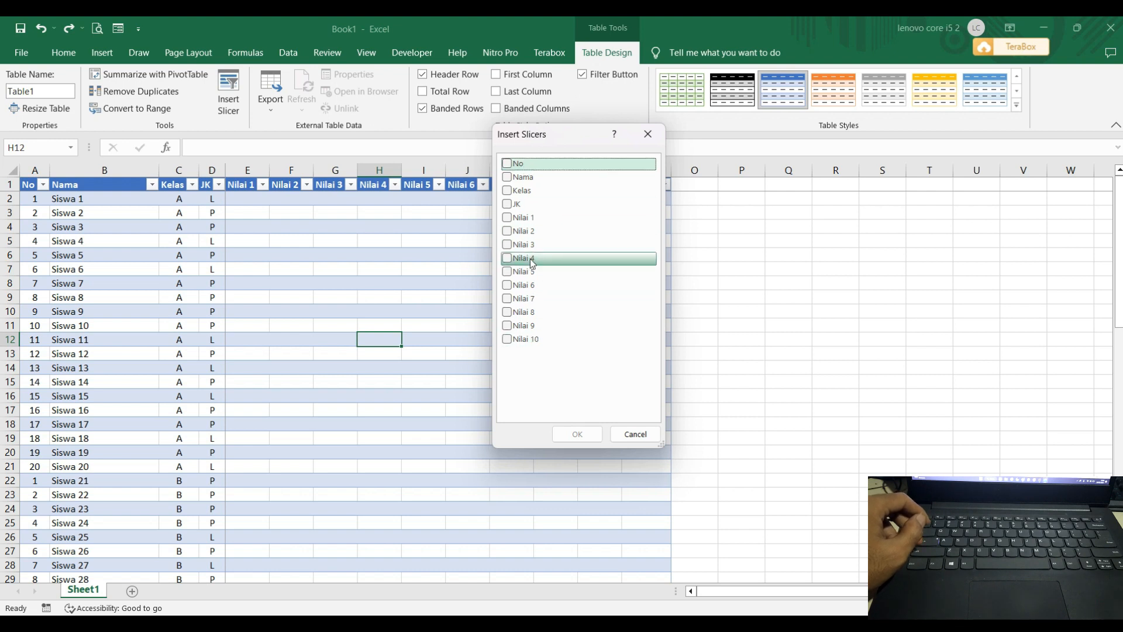
pyautogui.click(508, 164)
pyautogui.click(507, 177)
pyautogui.click(507, 191)
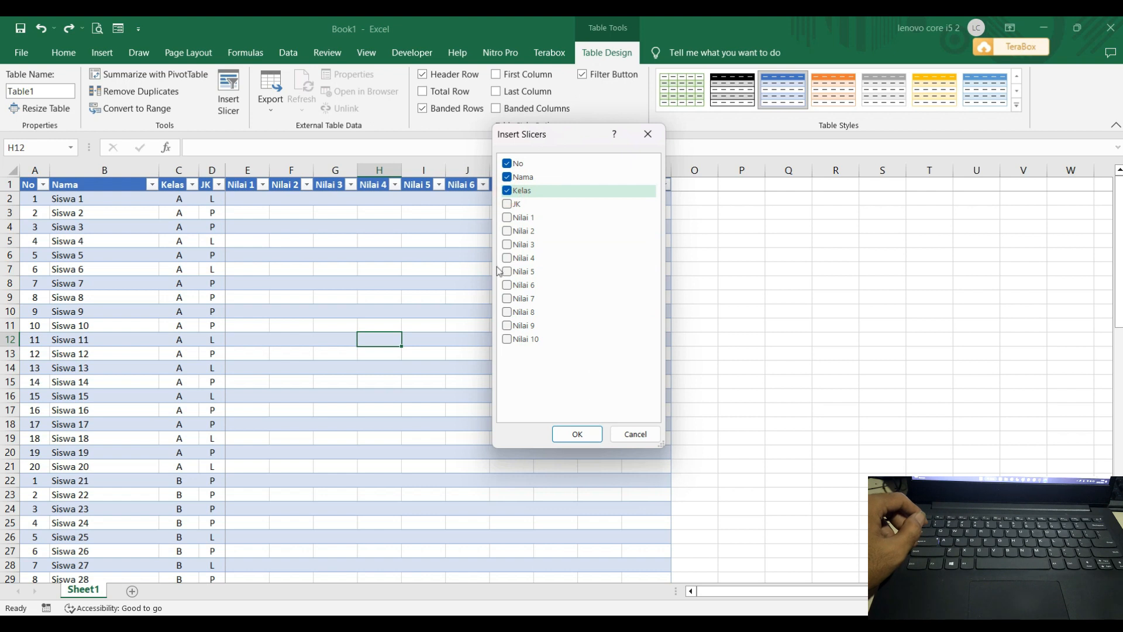
pyautogui.click(506, 205)
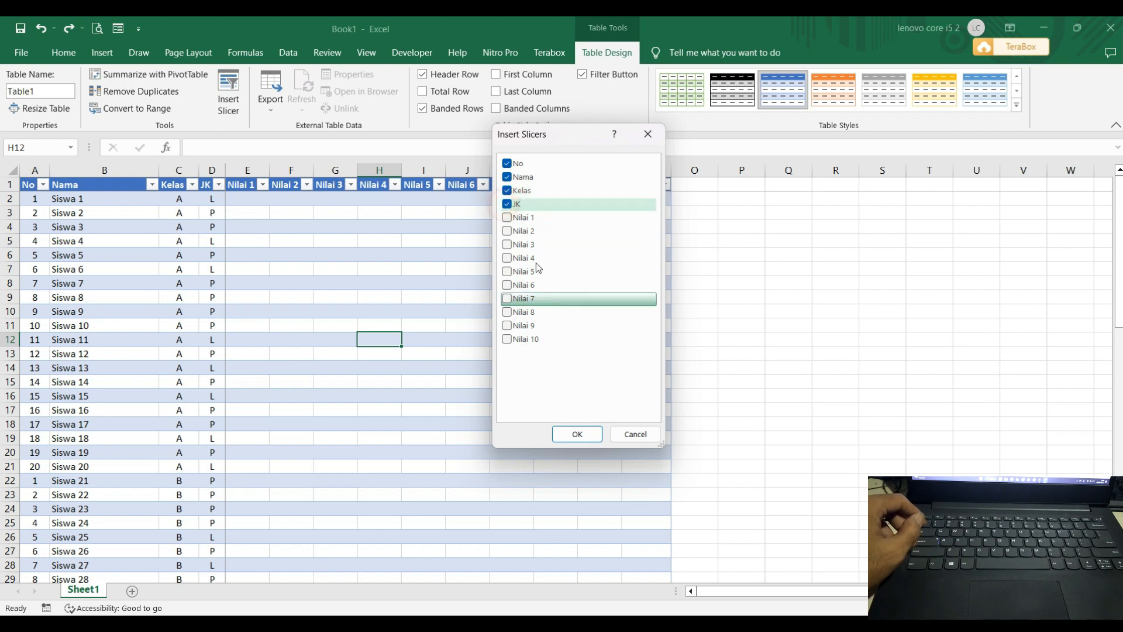
pyautogui.click(514, 177)
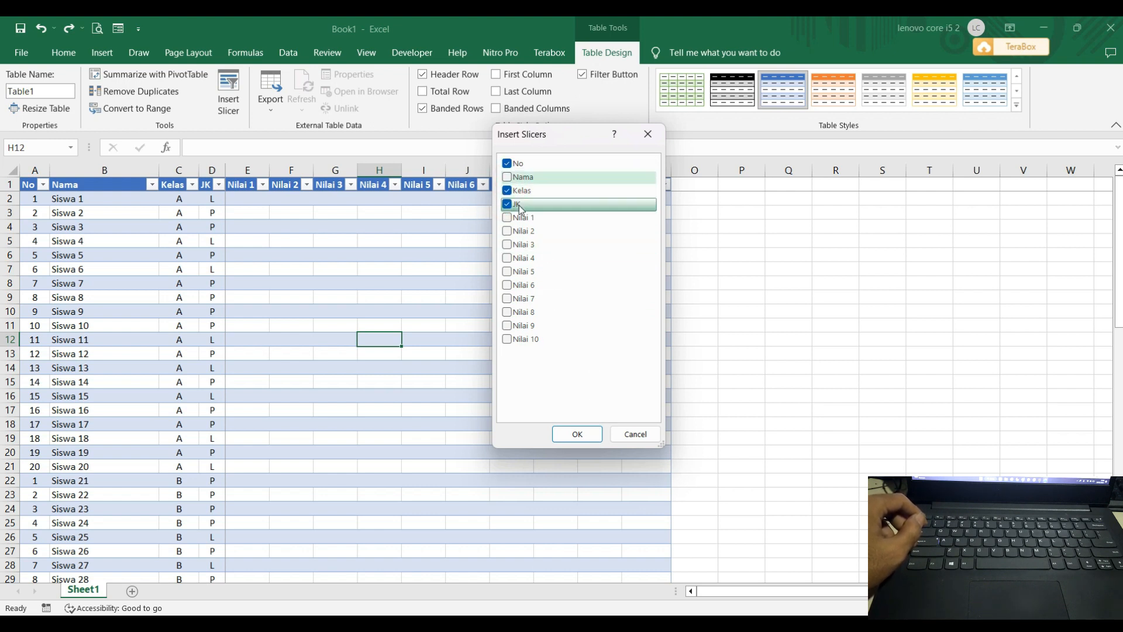
pyautogui.click(582, 435)
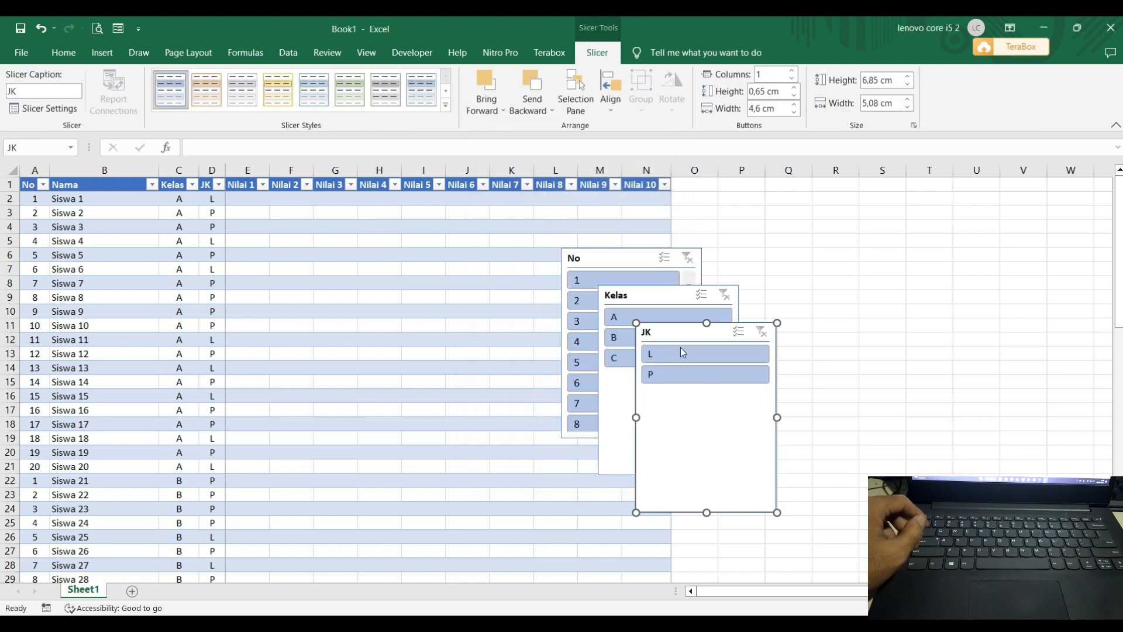
# Step: Move the Kelas slicer beside the Nilai 10 column at the header row and reduce its height to about 3.24 cm
pyautogui.moveTo(657, 298); pyautogui.dragTo(728, 259)
pyautogui.click(872, 263)
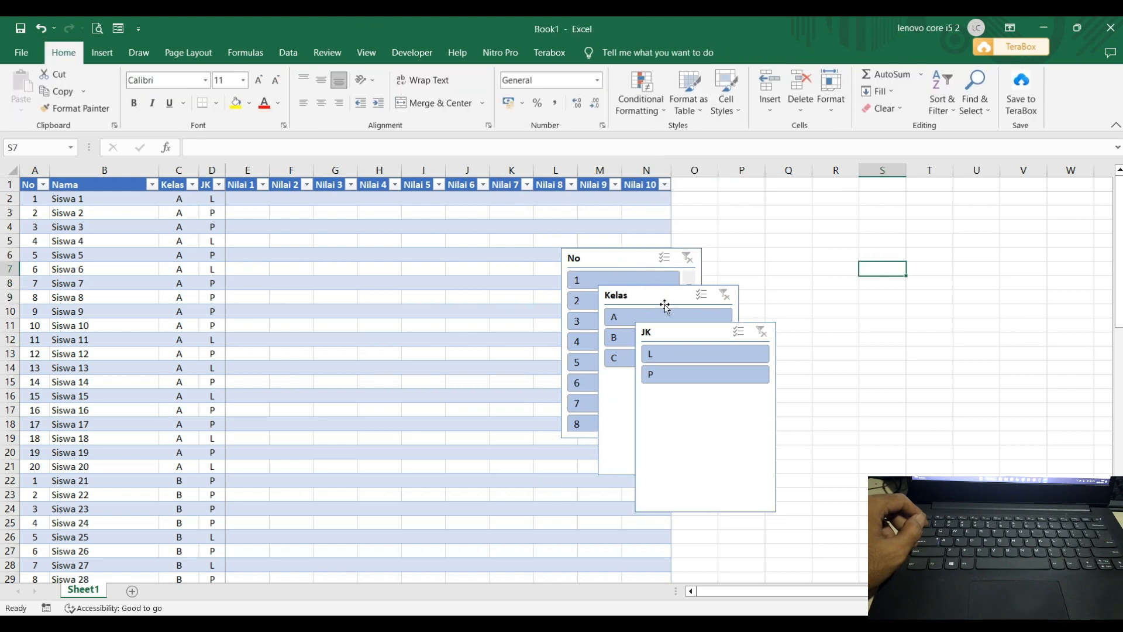
pyautogui.click(659, 301)
pyautogui.moveTo(659, 301); pyautogui.dragTo(738, 182)
pyautogui.moveTo(744, 368); pyautogui.dragTo(748, 267)
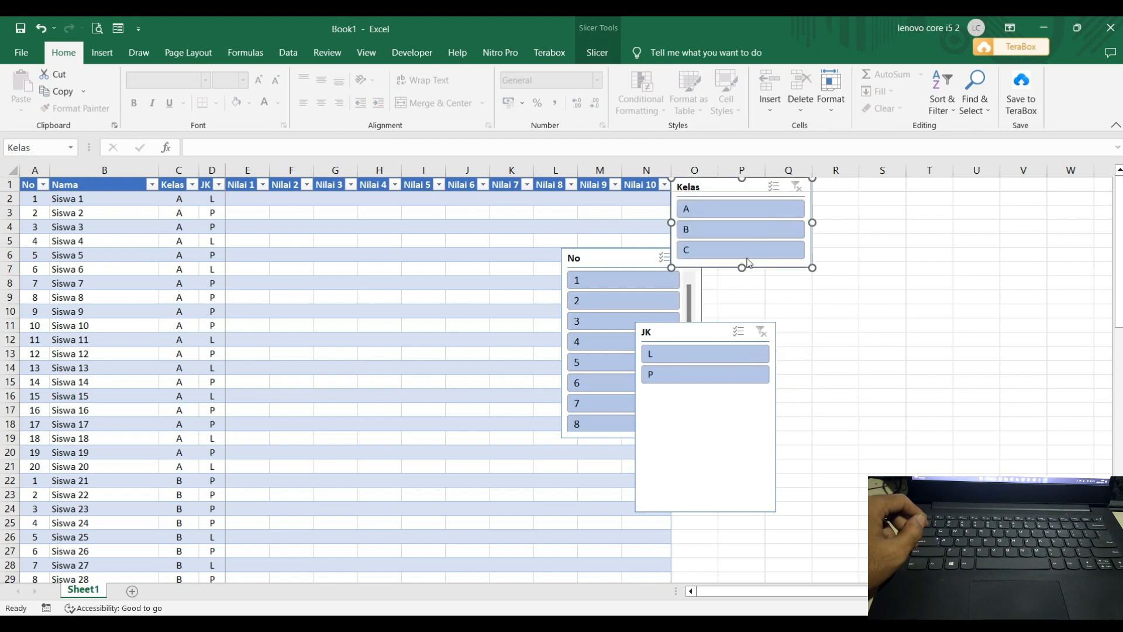
# Step: Arrange the Kelas slicer's buttons in 3 columns and reduce the slicer's height to about 1.84 cm
pyautogui.click(597, 52)
pyautogui.click(791, 70)
pyautogui.click(791, 71)
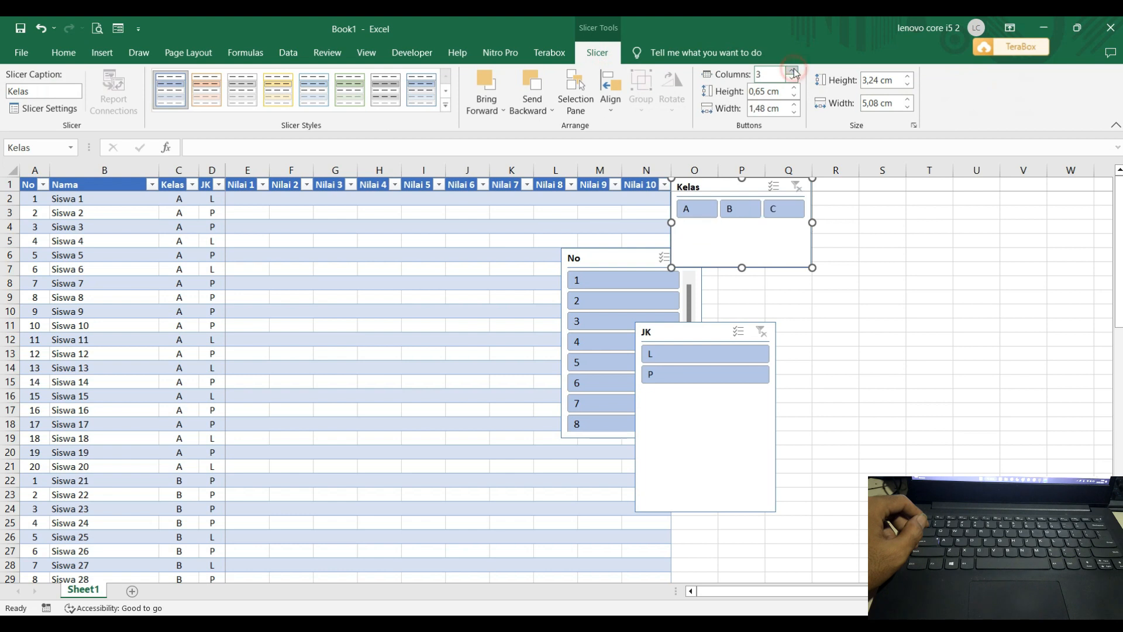
pyautogui.moveTo(742, 267); pyautogui.dragTo(743, 226)
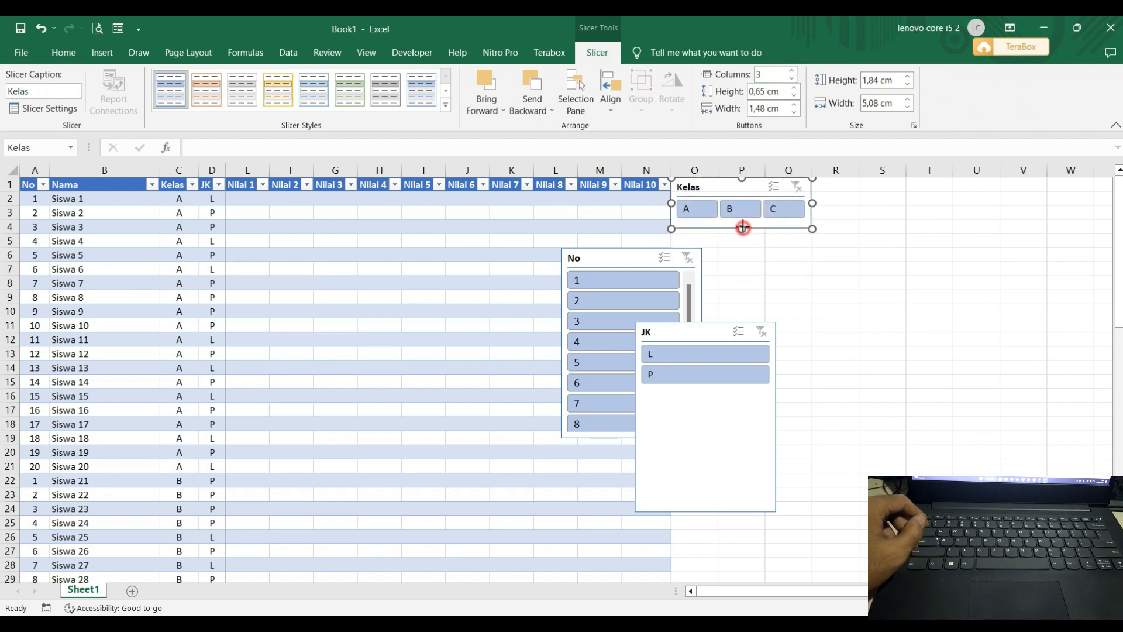
# Step: Place the No slicer directly below the Kelas slicer and arrange its buttons in 3 columns
pyautogui.moveTo(603, 260); pyautogui.dragTo(714, 236)
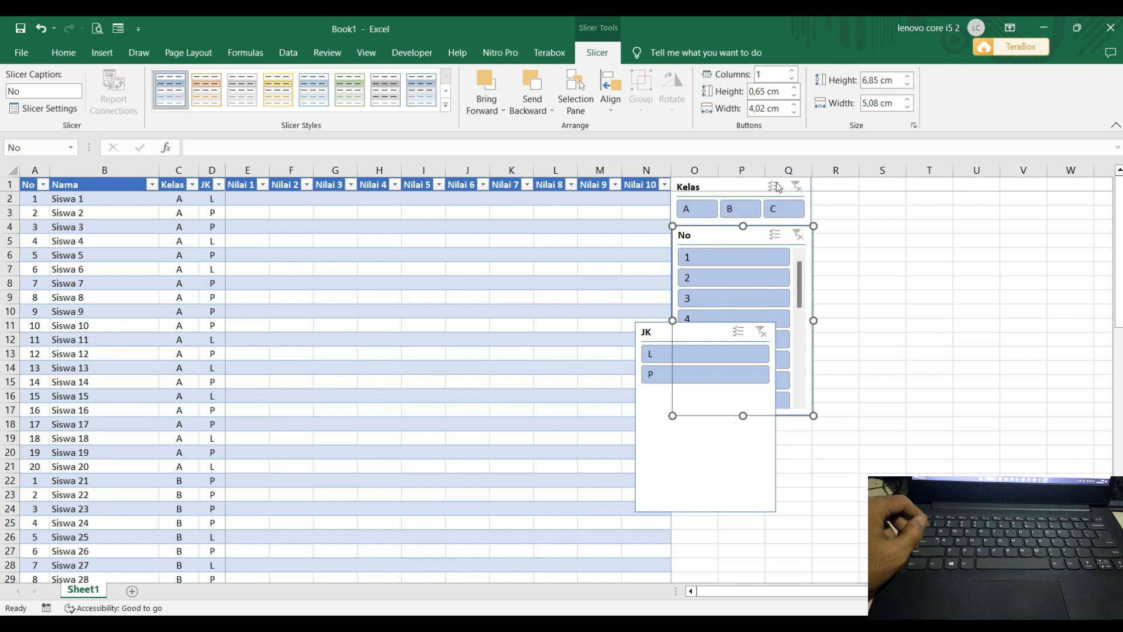
pyautogui.click(794, 72)
pyautogui.click(793, 71)
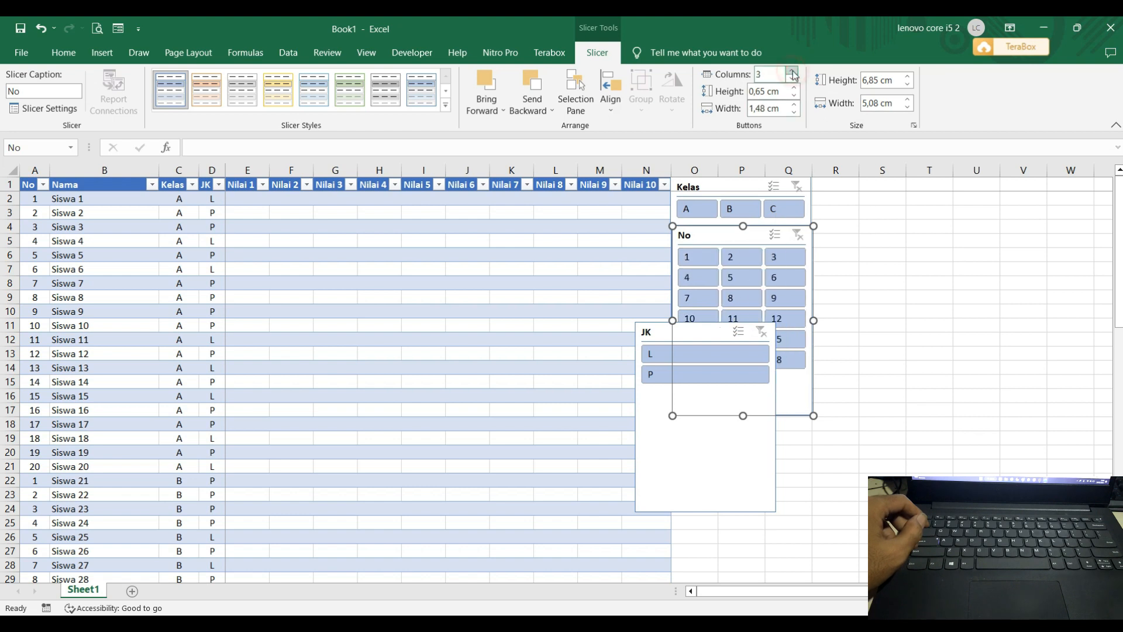
# Step: Place the JK slicer right beside the Kelas slicer, with its buttons in 2 columns and a height of about 1.76 cm
pyautogui.moveTo(656, 336); pyautogui.dragTo(829, 187)
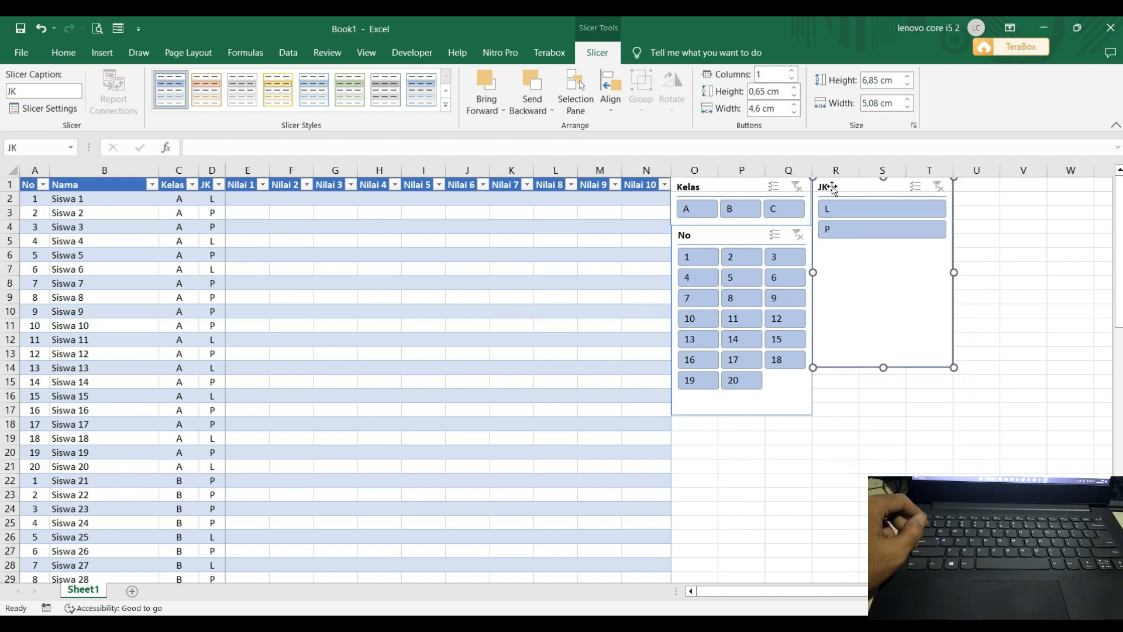
pyautogui.click(792, 70)
pyautogui.moveTo(883, 367); pyautogui.dragTo(857, 226)
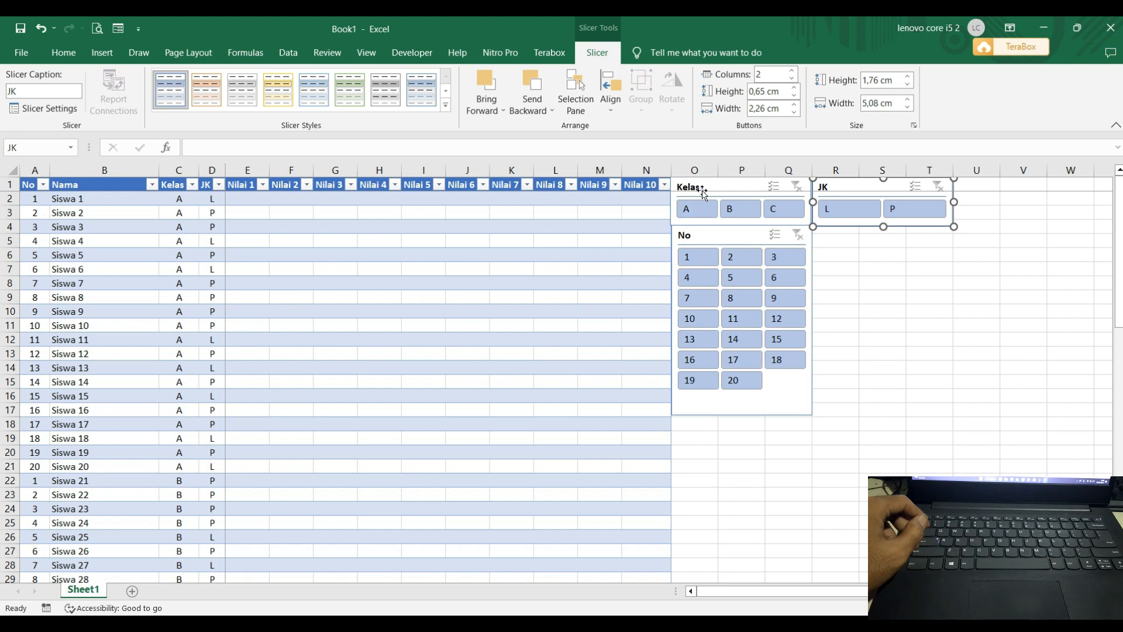
pyautogui.click(793, 71)
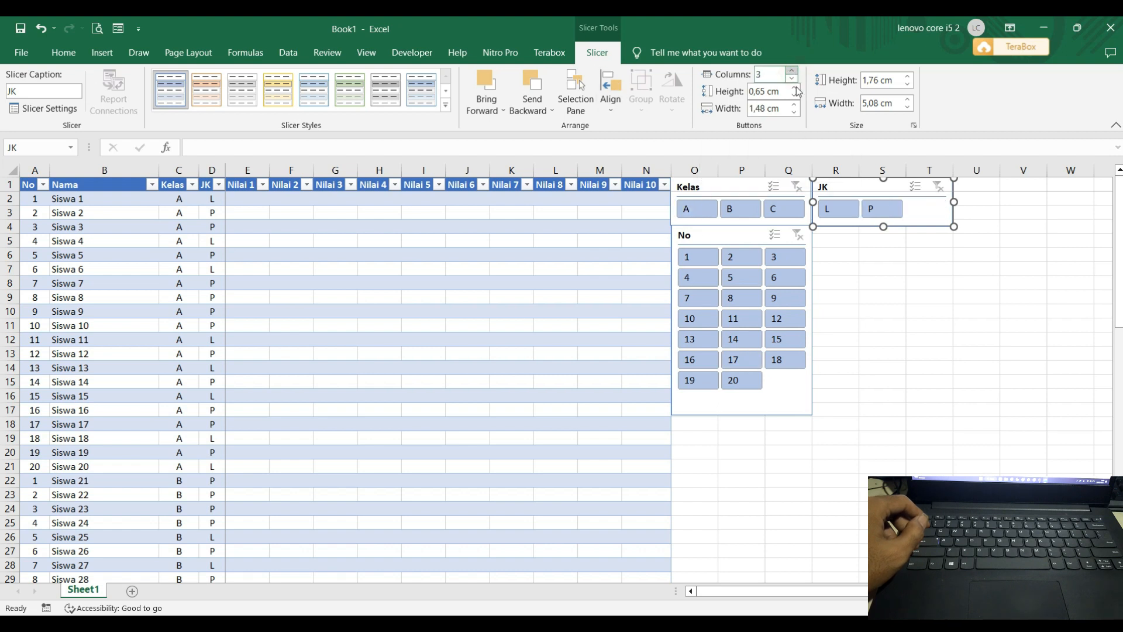
pyautogui.click(792, 78)
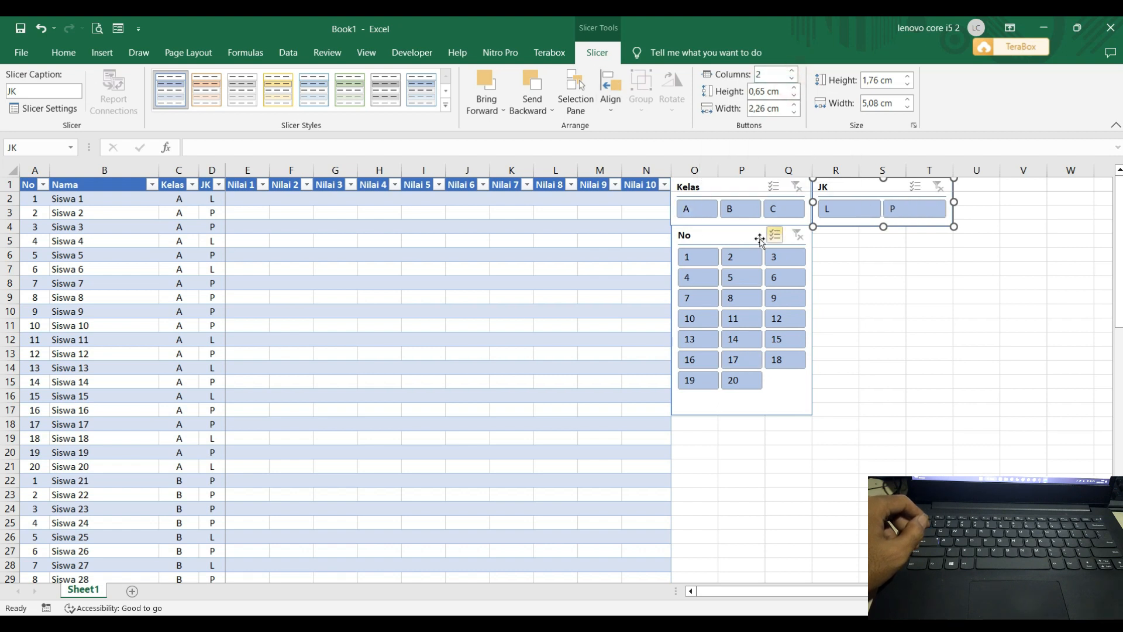
# Step: Arrange the No slicer's buttons in 4 columns and reduce the slicer's height to about 4.81 cm
pyautogui.click(746, 235)
pyautogui.click(792, 71)
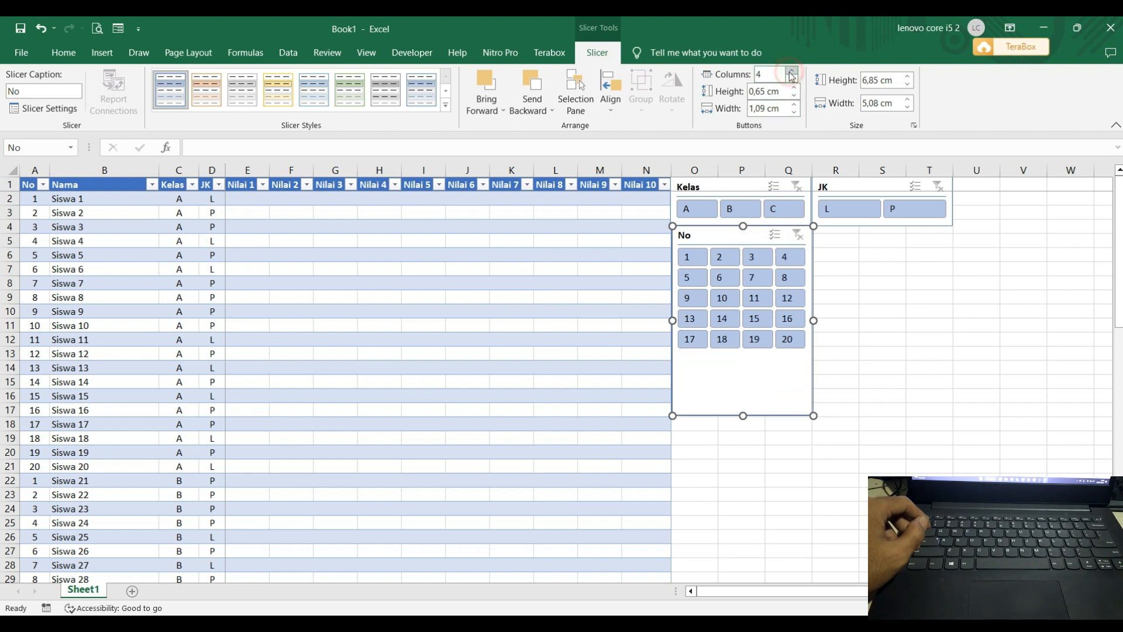
pyautogui.moveTo(742, 415); pyautogui.dragTo(746, 359)
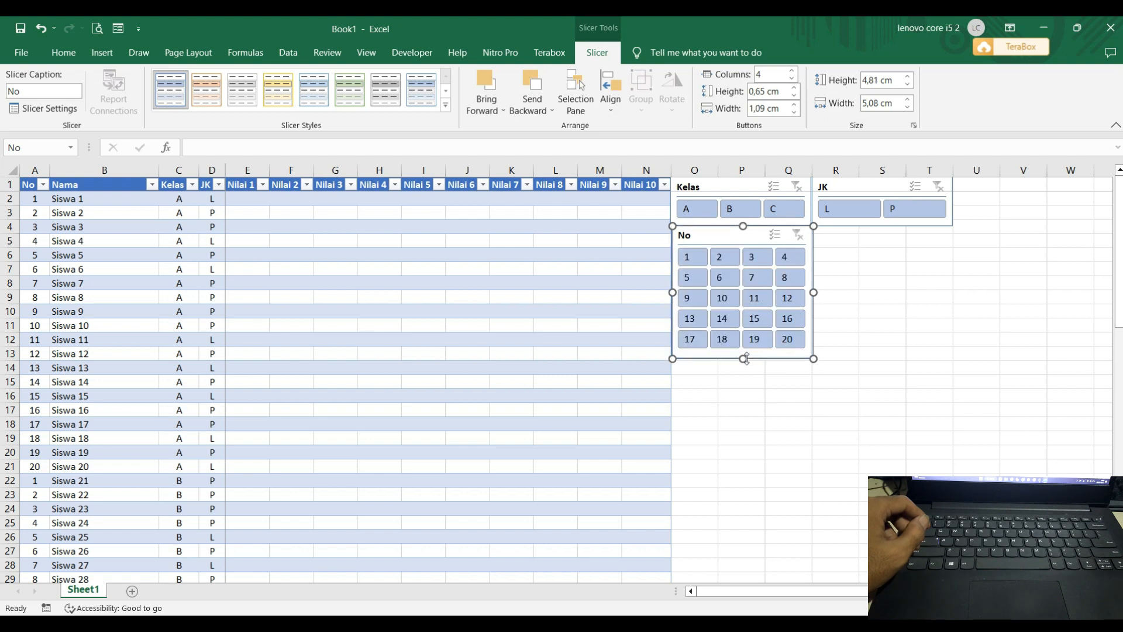
pyautogui.click(879, 350)
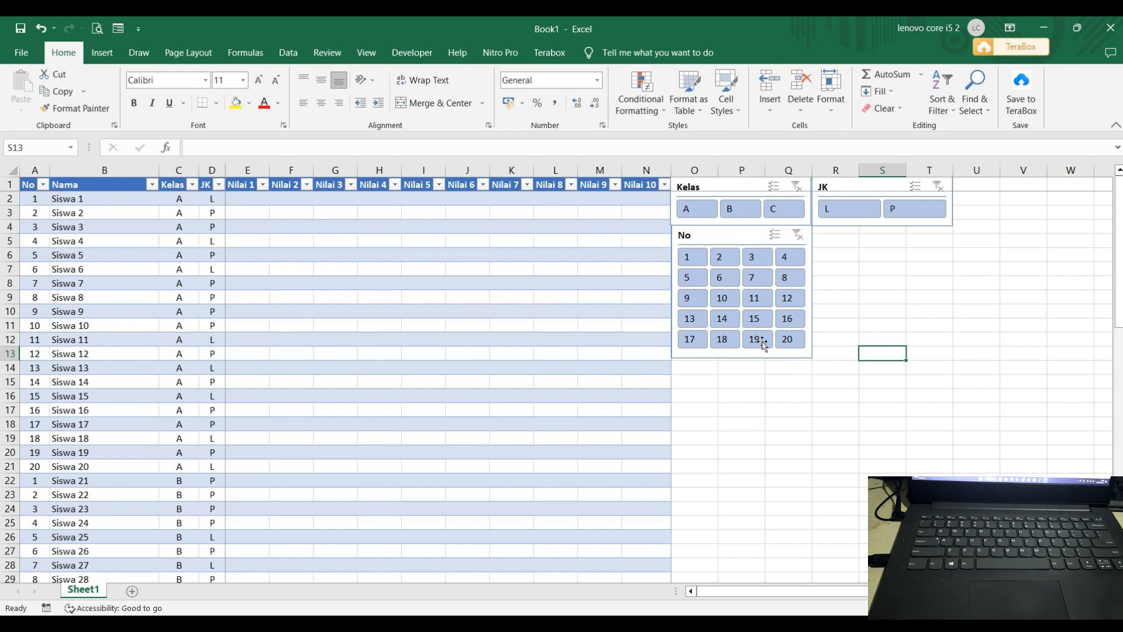
# Step: Filter the table to Kelas A, switch the JK filter from P to L, and clear the JK and Kelas filters
pyautogui.click(698, 209)
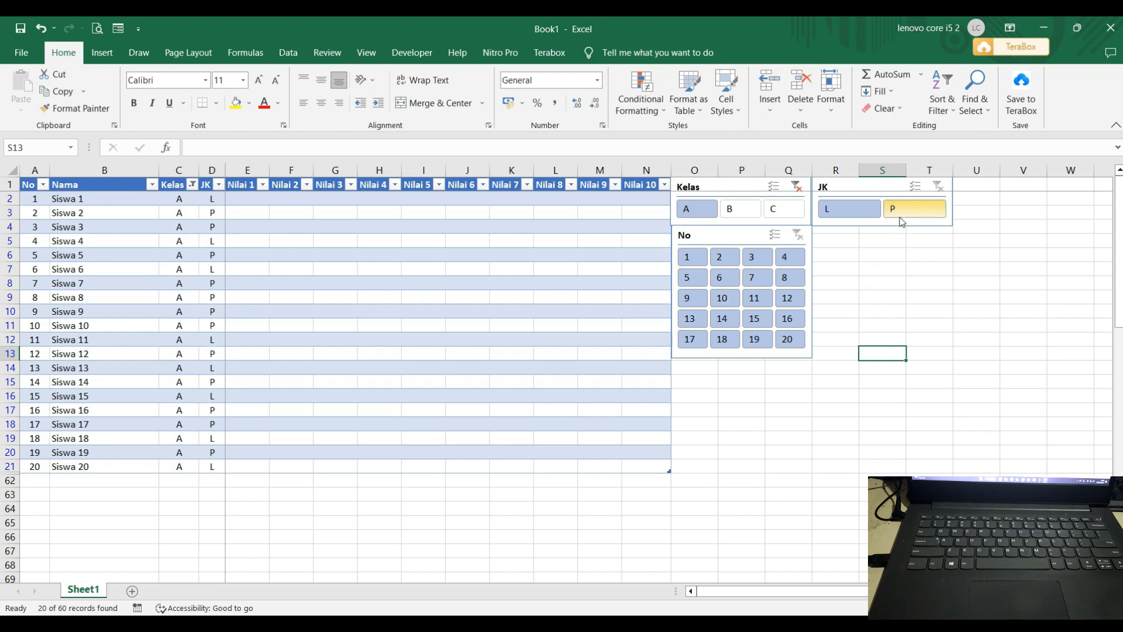
pyautogui.click(909, 212)
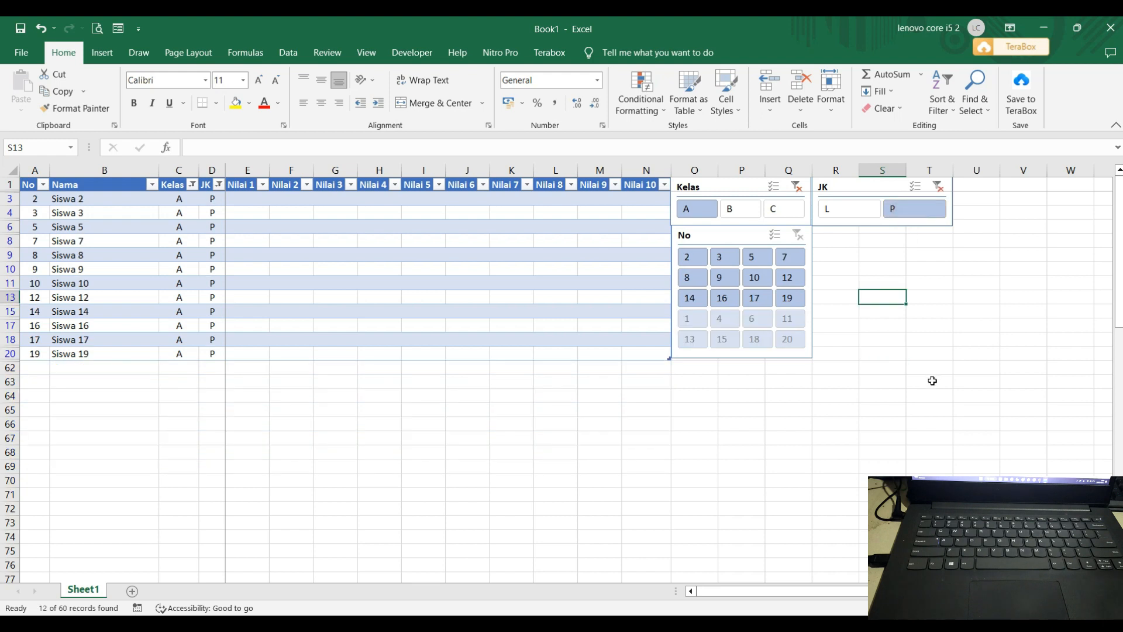
pyautogui.click(851, 209)
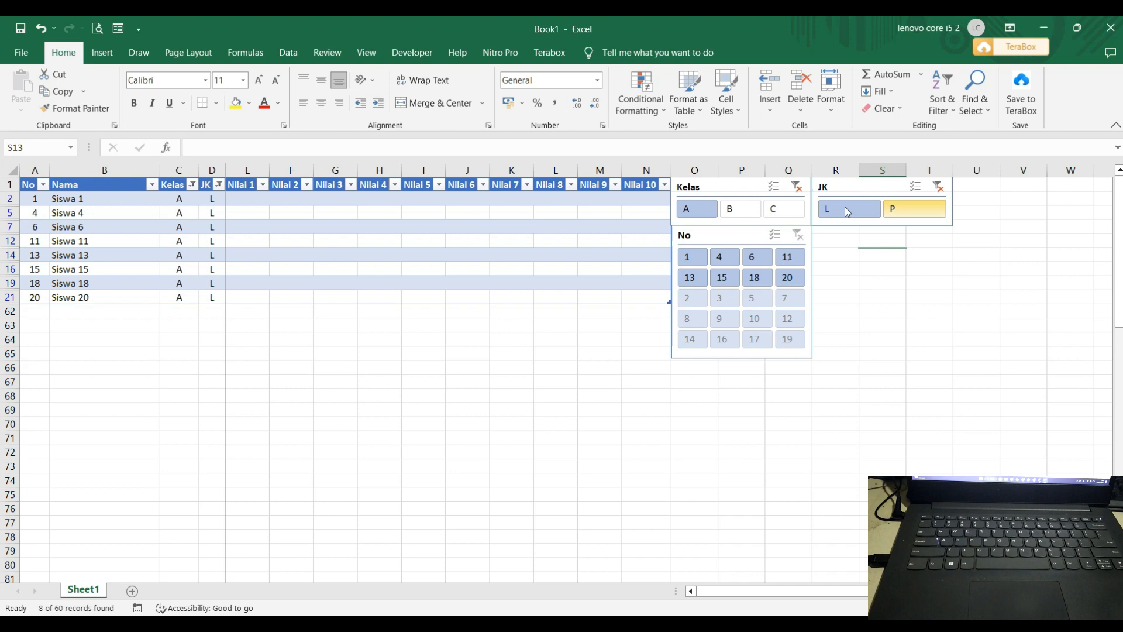
pyautogui.click(937, 187)
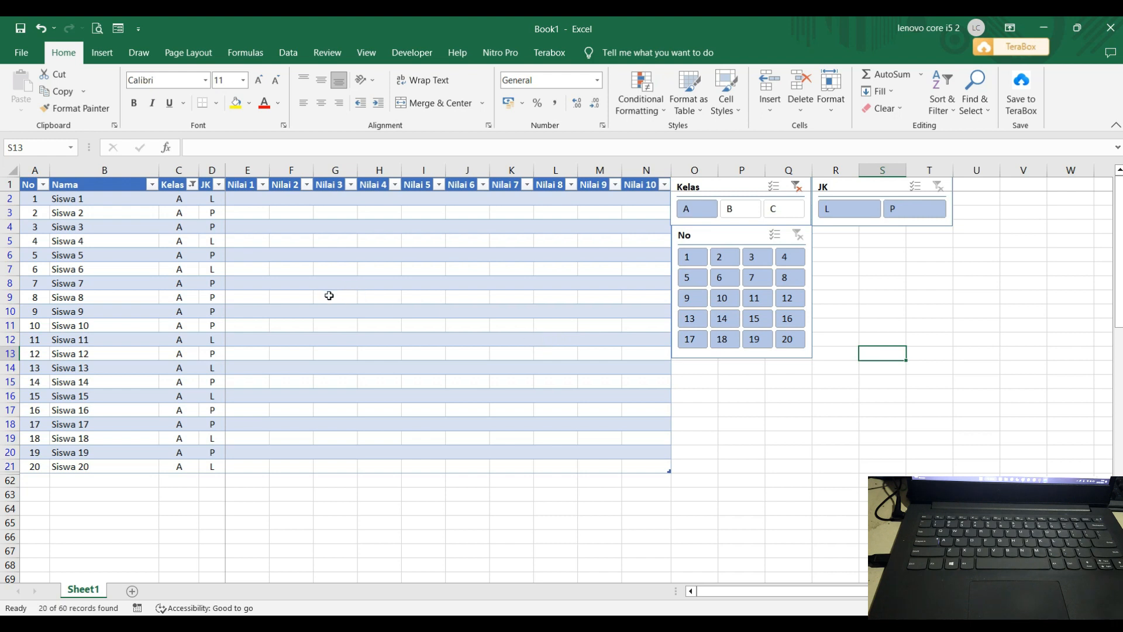
pyautogui.click(796, 186)
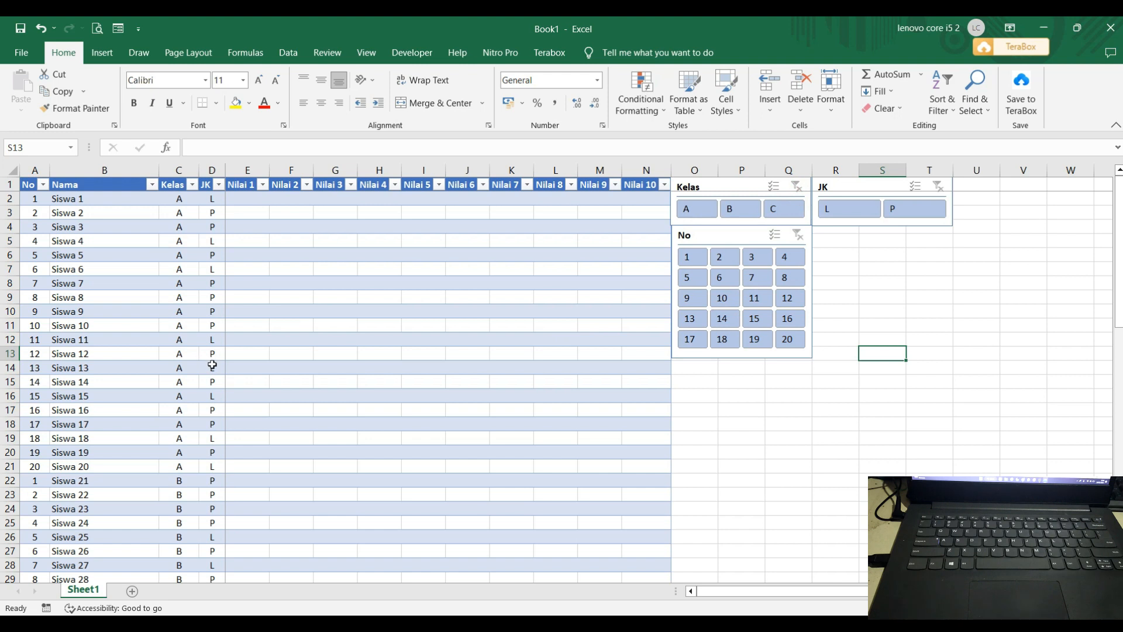
# Step: Filter the table to Kelas B and select the Siswa 35 row from its name through Nilai 6
pyautogui.scroll(-8, 213, 365)
pyautogui.scroll(-2, 217, 366)
pyautogui.scroll(8, 216, 365)
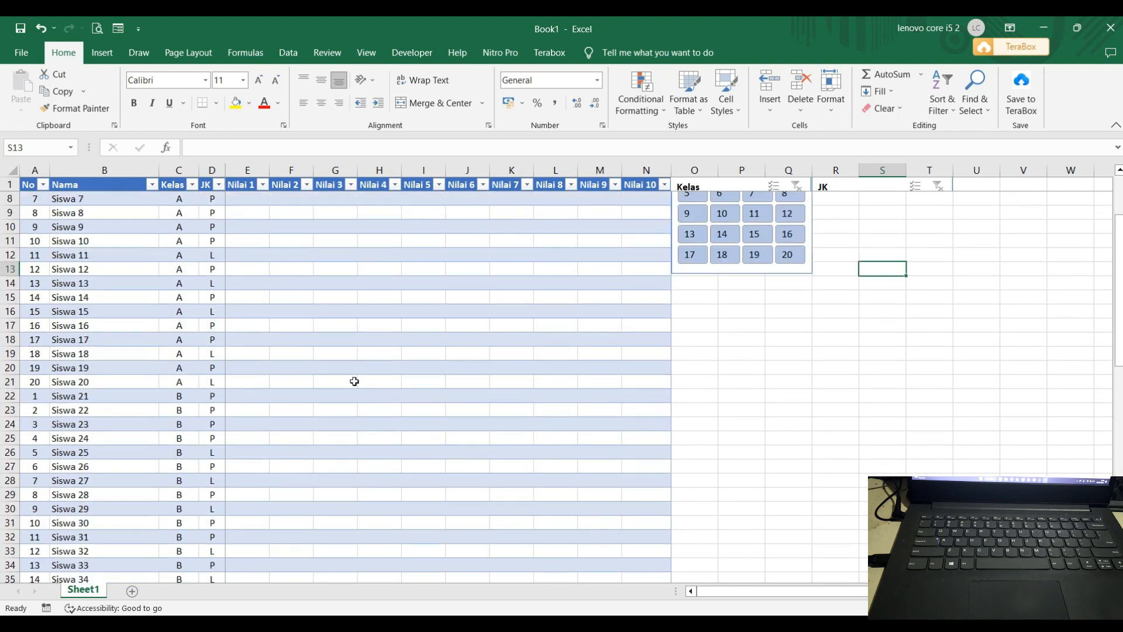
pyautogui.scroll(2, 354, 380)
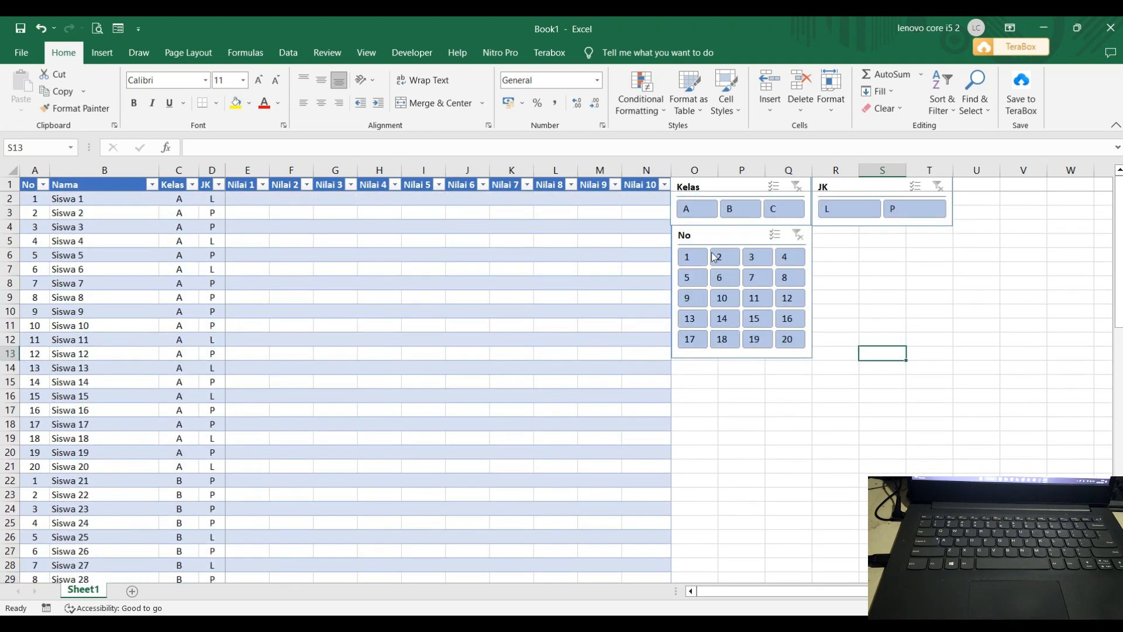
pyautogui.click(737, 217)
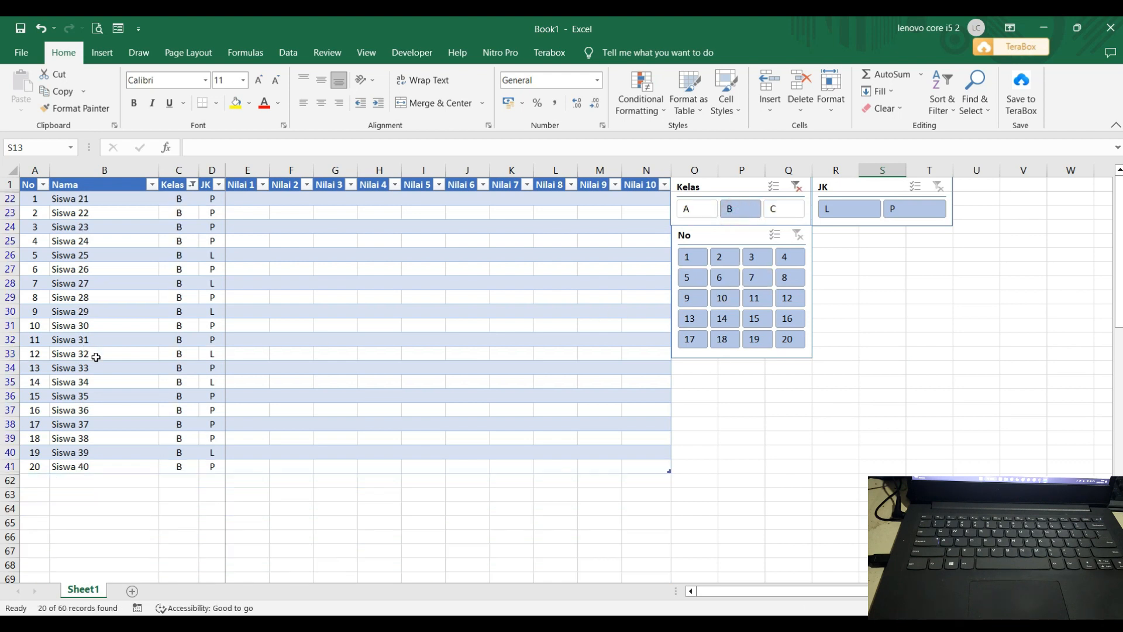
pyautogui.moveTo(115, 392); pyautogui.dragTo(486, 395)
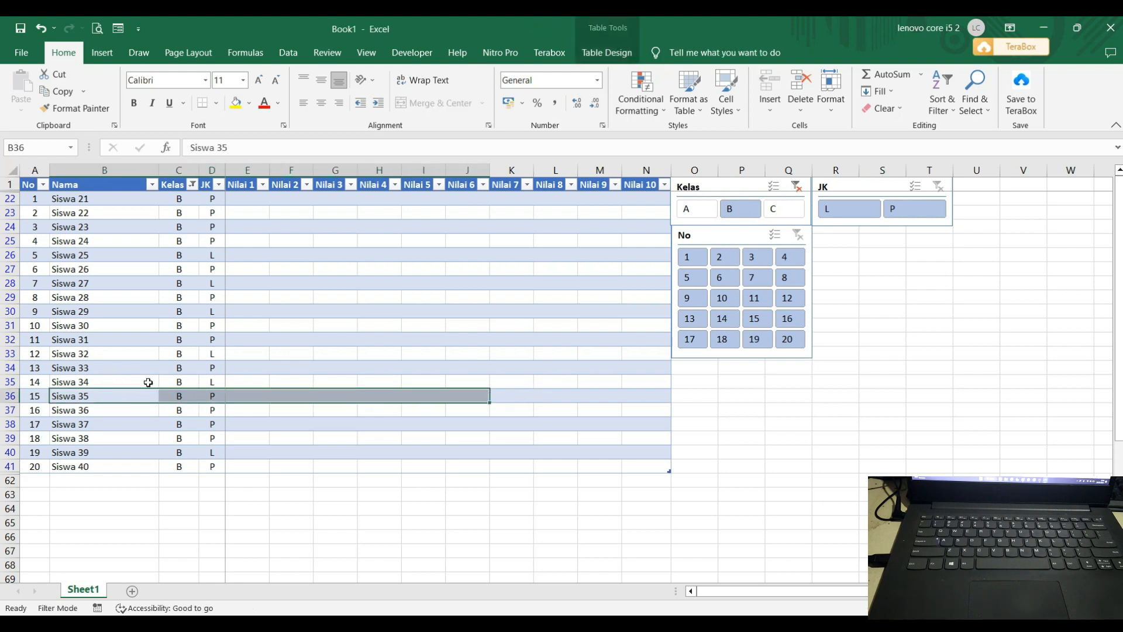
pyautogui.click(280, 339)
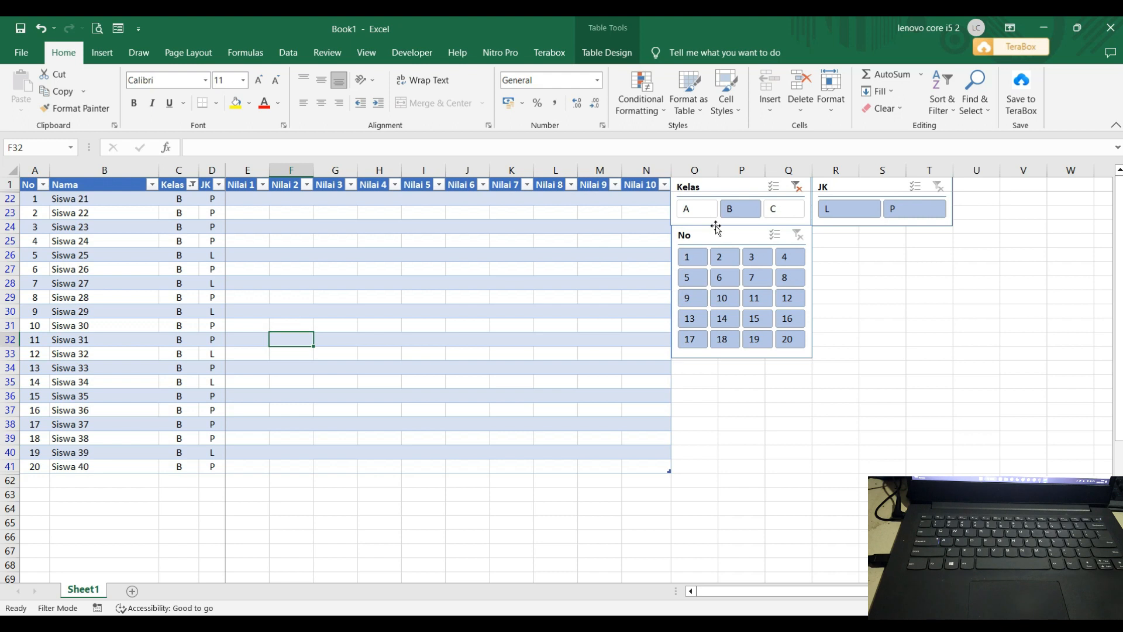
# Step: Filter the table to Kelas C and No 10, and select that student's Nilai 1 to Nilai 8 cells
pyautogui.click(783, 209)
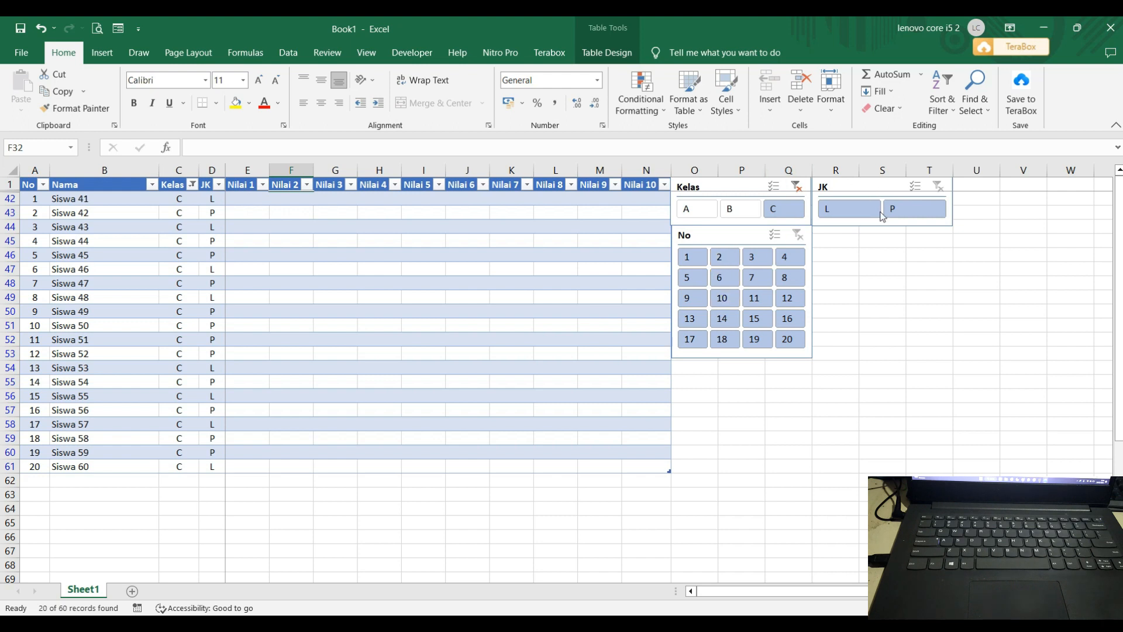
pyautogui.click(726, 300)
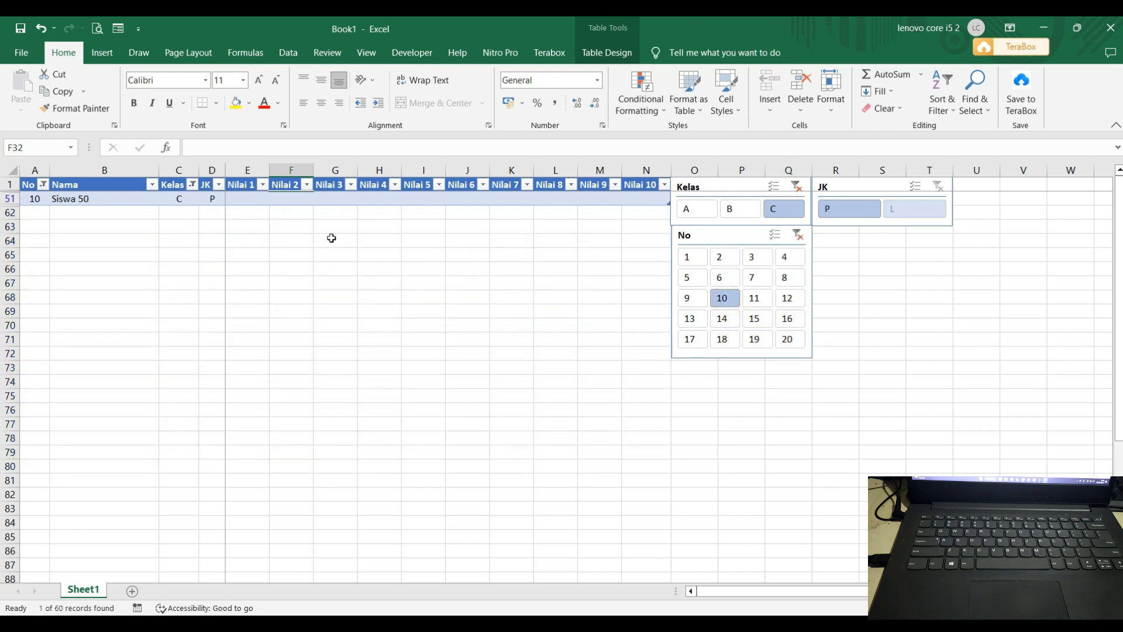
pyautogui.moveTo(242, 198); pyautogui.dragTo(556, 200)
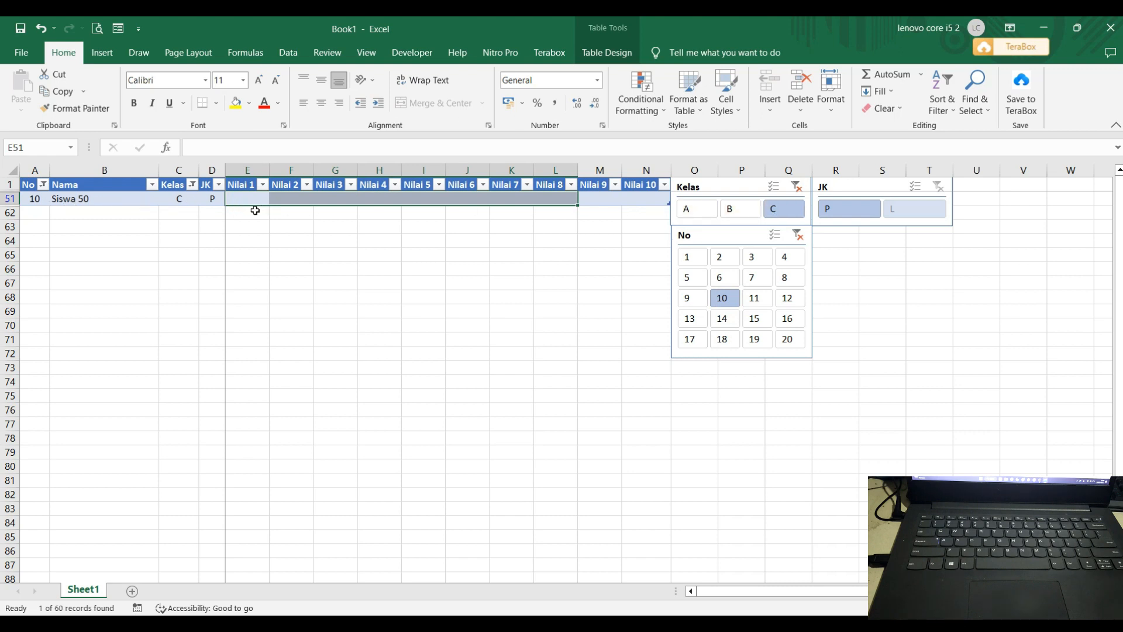
# Step: Switch the Kelas filter through A, C, B and back to A while keeping No 10 selected
pyautogui.click(694, 210)
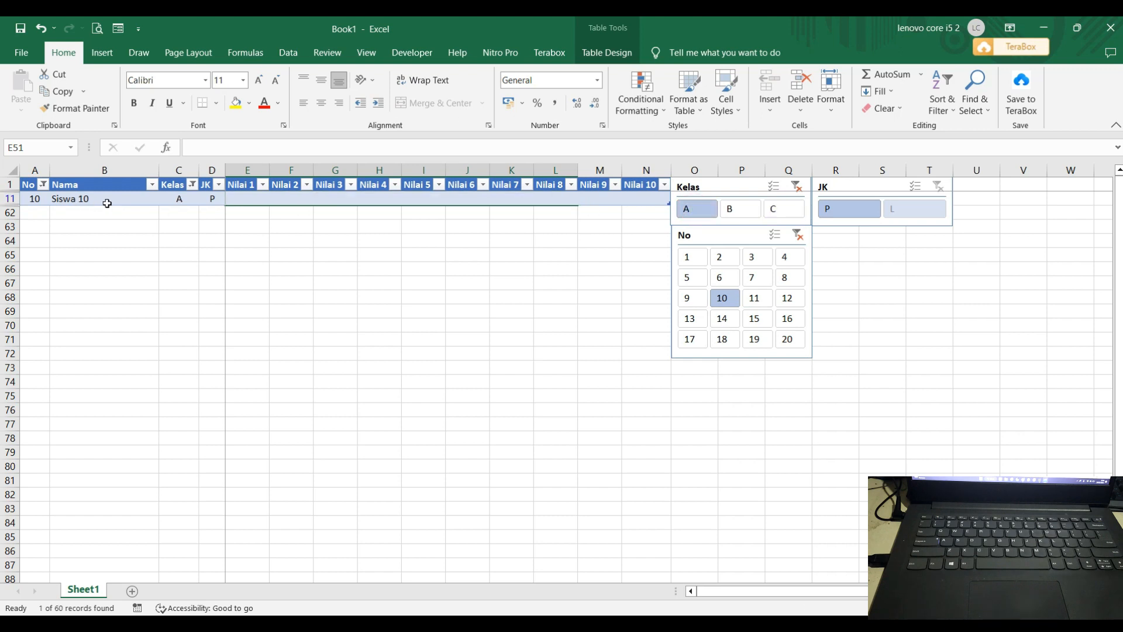
pyautogui.click(784, 209)
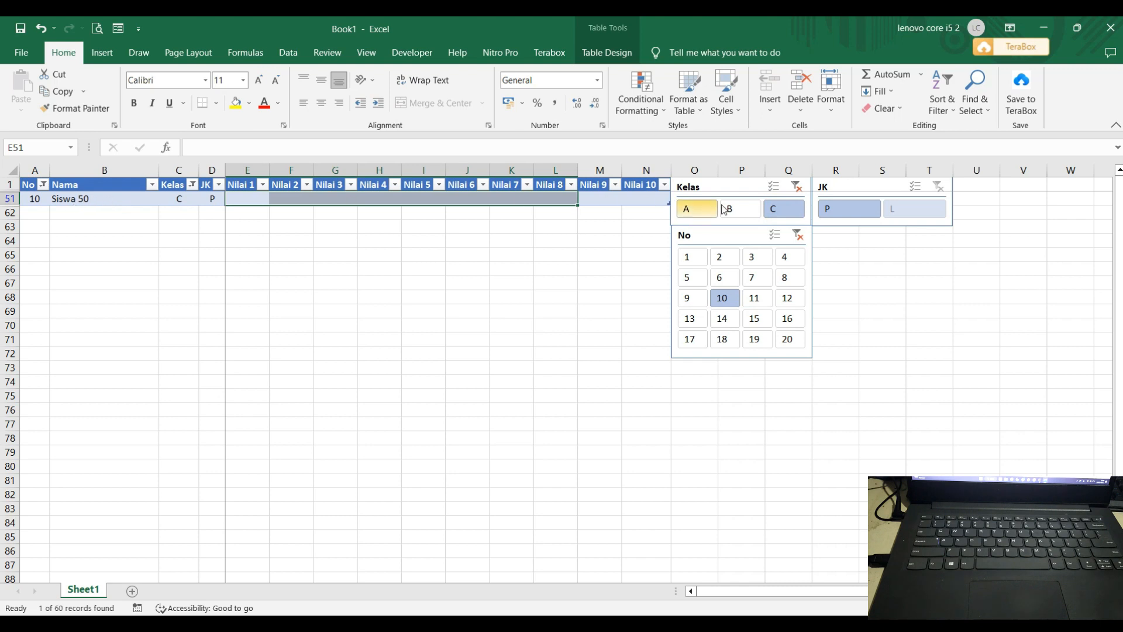
pyautogui.click(700, 209)
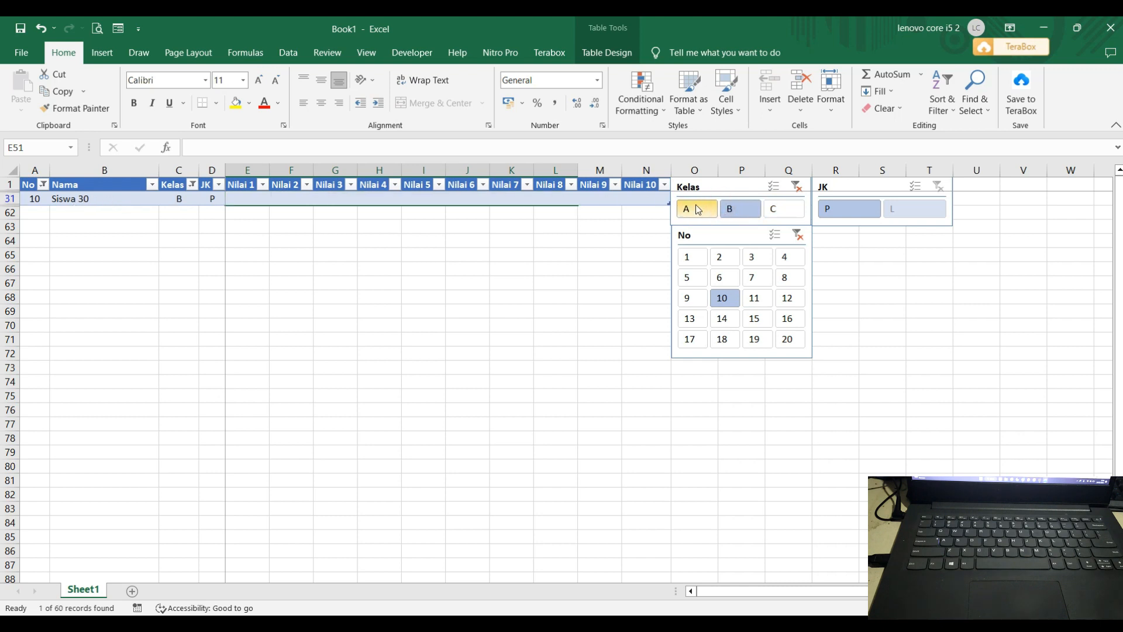
# Step: Filter Kelas A by No 2, 1 and 5 in turn, and clear the No and Kelas filters
pyautogui.click(722, 261)
pyautogui.click(689, 258)
pyautogui.click(689, 277)
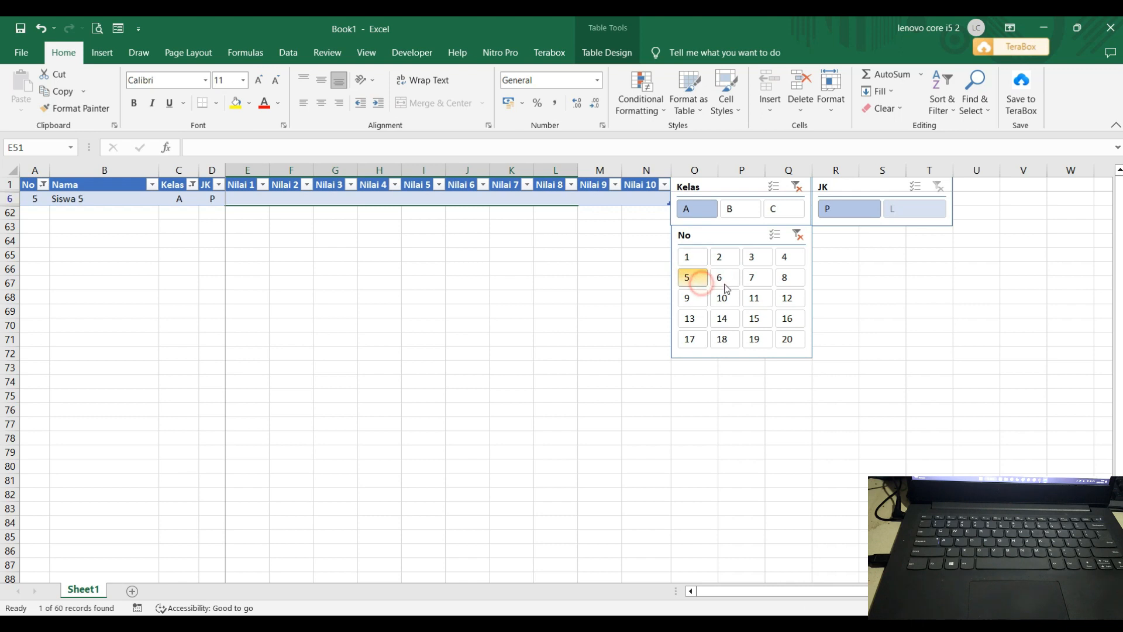
pyautogui.click(797, 235)
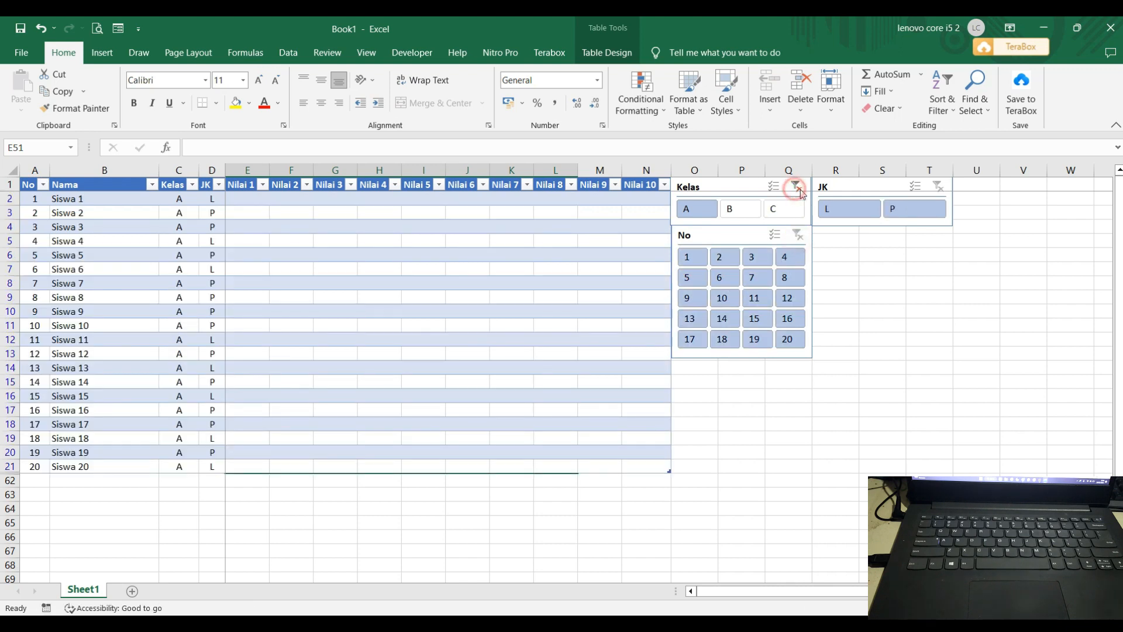
pyautogui.click(796, 186)
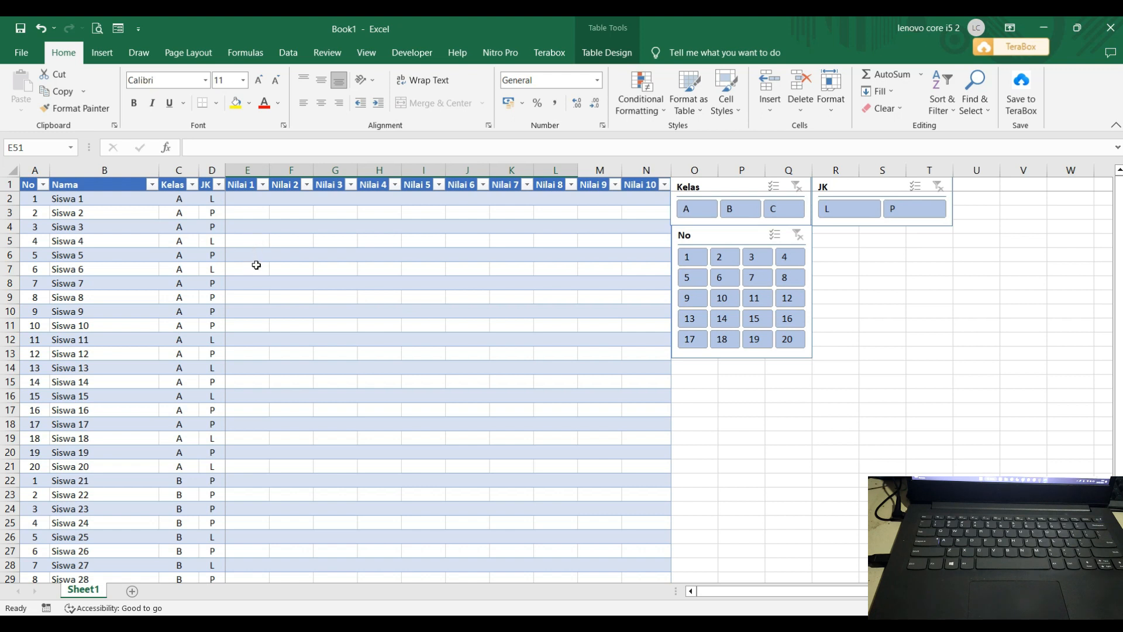
# Step: Enter the grades 87, 88 and 85 for Siswa 1 under Nilai 1, Nilai 2 and Nilai 3
pyautogui.moveTo(245, 200); pyautogui.dragTo(648, 201)
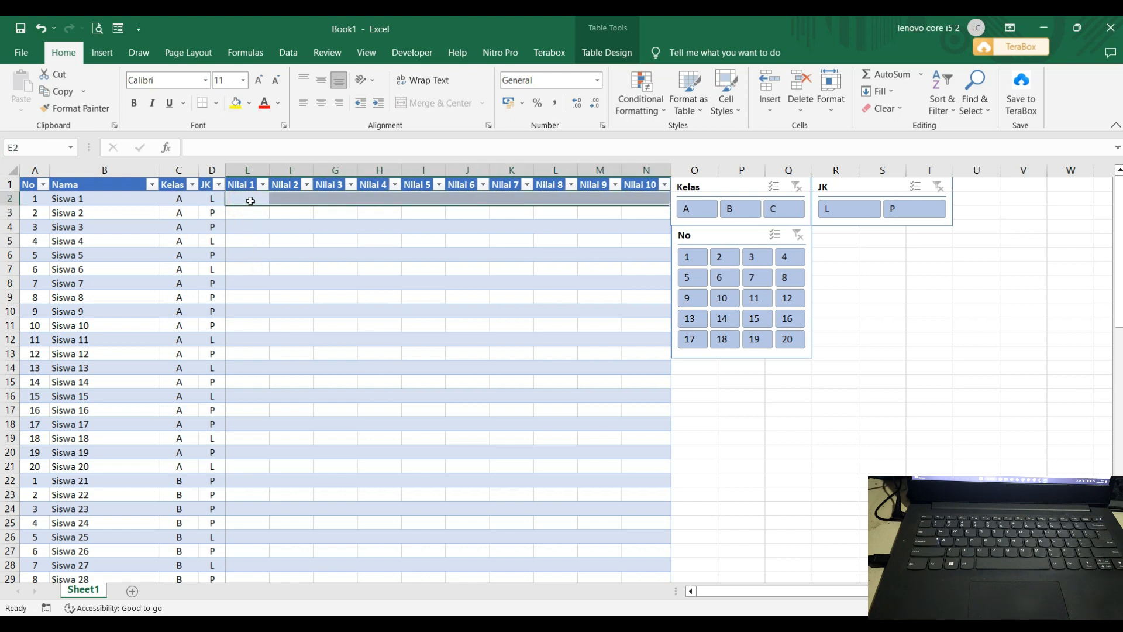
pyautogui.click(249, 199)
pyautogui.write('87')
pyautogui.press('Tab')
pyautogui.write('88')
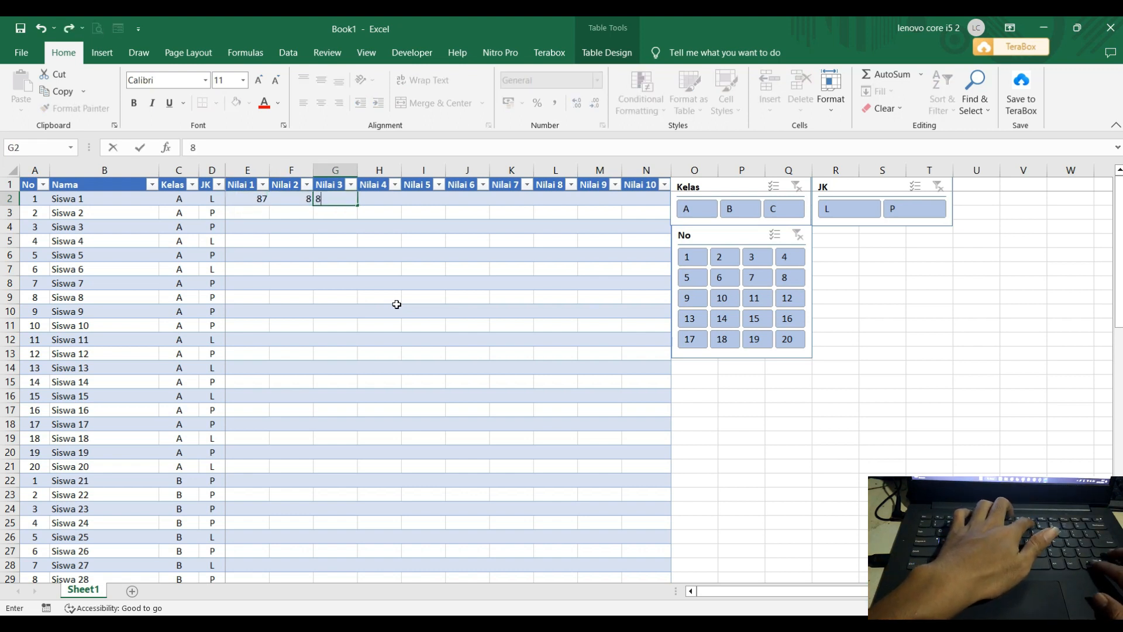
pyautogui.press('Tab')
pyautogui.write('85')
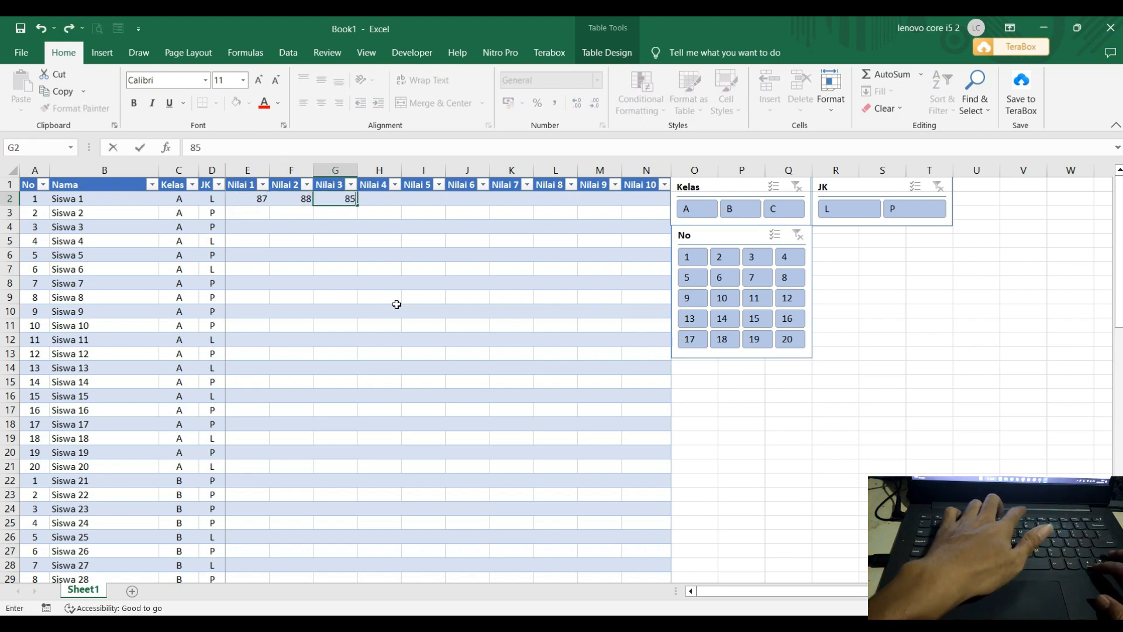
pyautogui.press('Tab')
# Step: Undo the grades just entered for Siswa 1
pyautogui.hotkey('ctrl', 'z')
pyautogui.hotkey('ctrl', 'z')
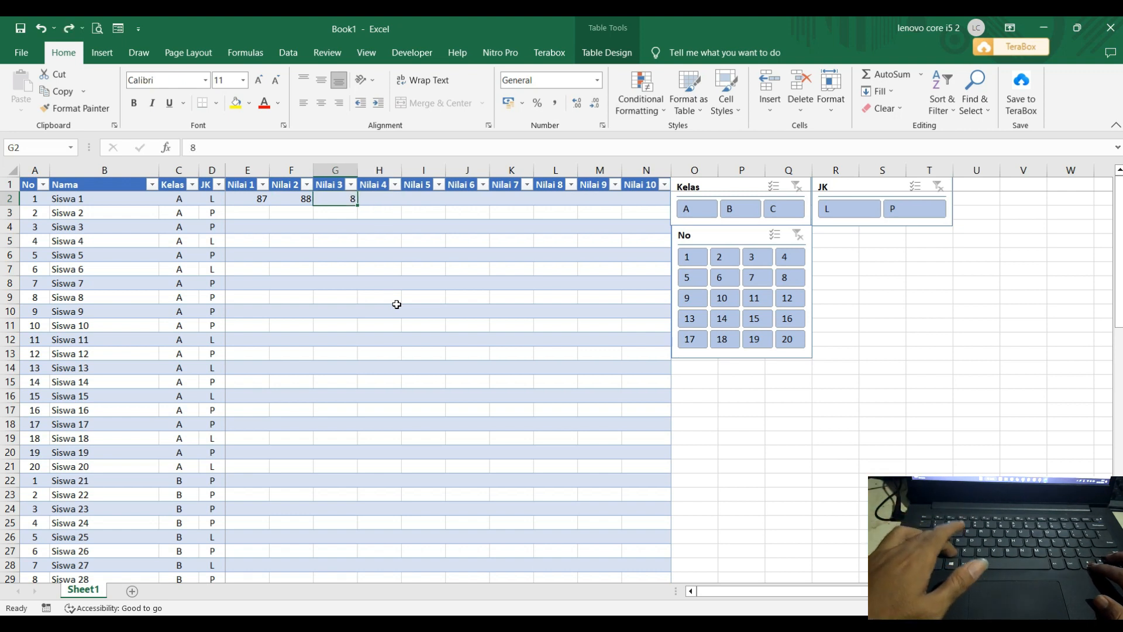
pyautogui.hotkey('ctrl', 'z')
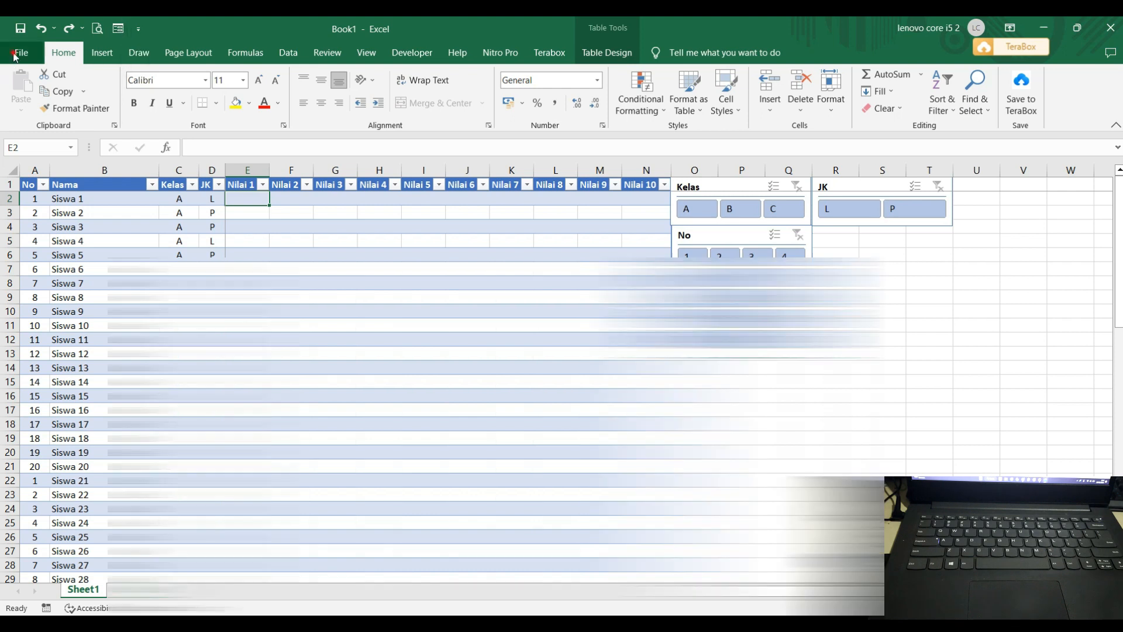
# Step: Open the Quick Access Toolbar customization options and list the Commands Not in the Ribbon
pyautogui.click(14, 55)
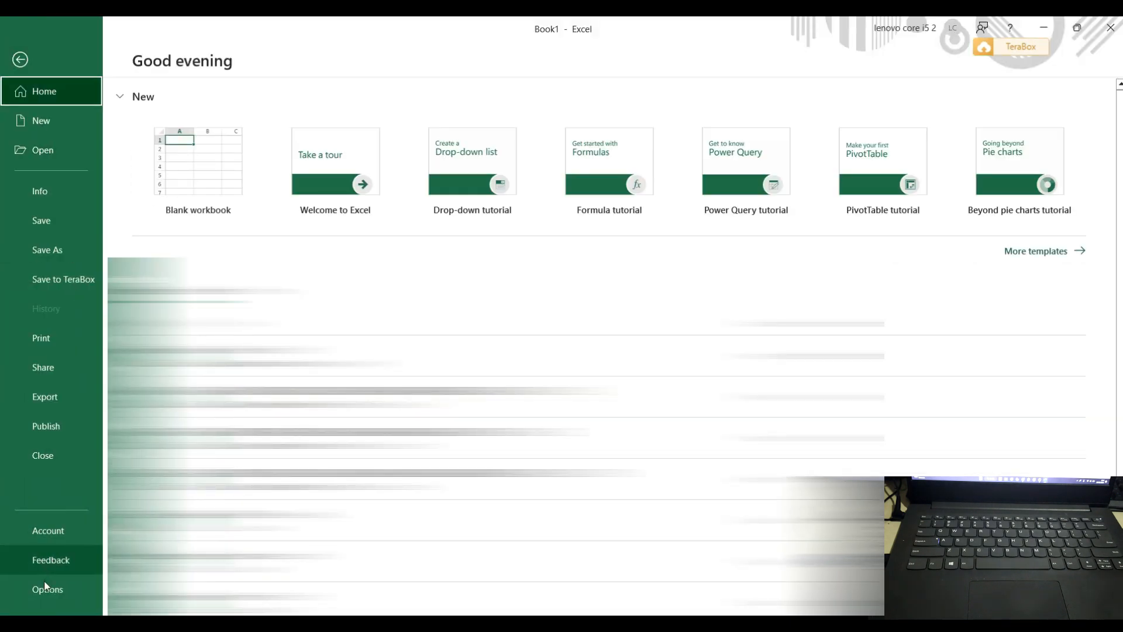
pyautogui.click(45, 589)
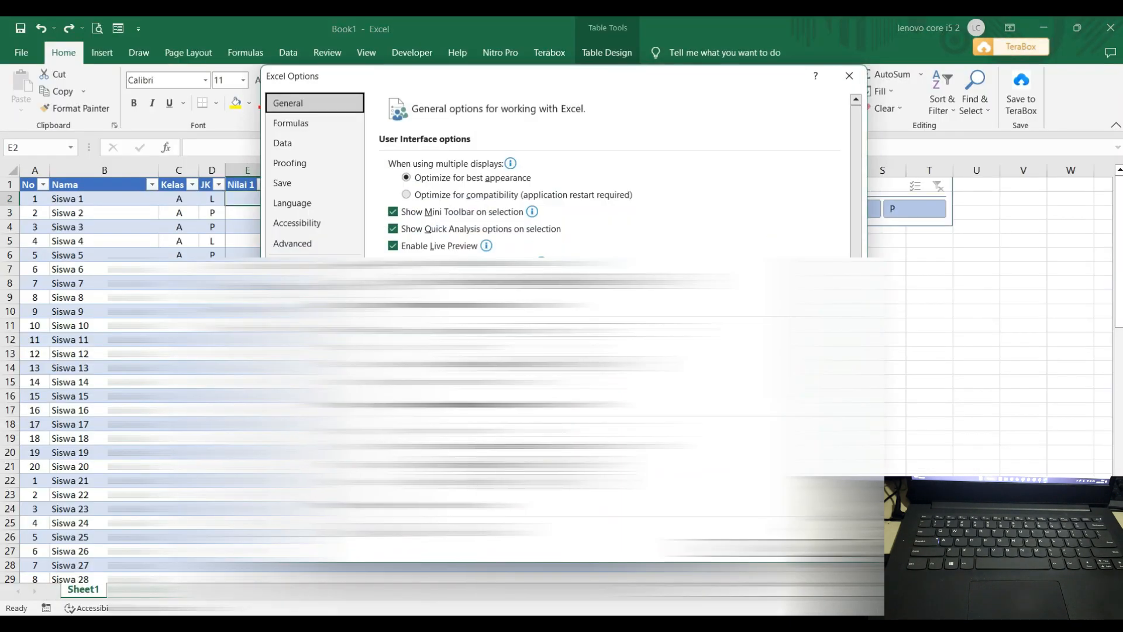
pyautogui.click(315, 287)
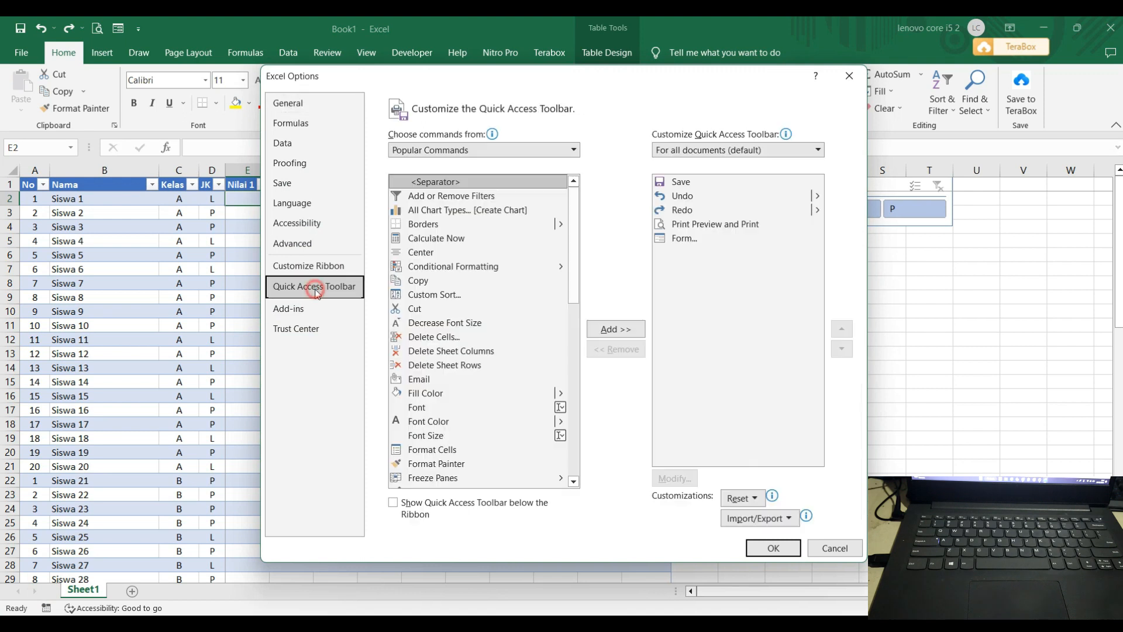
pyautogui.click(566, 152)
pyautogui.click(536, 181)
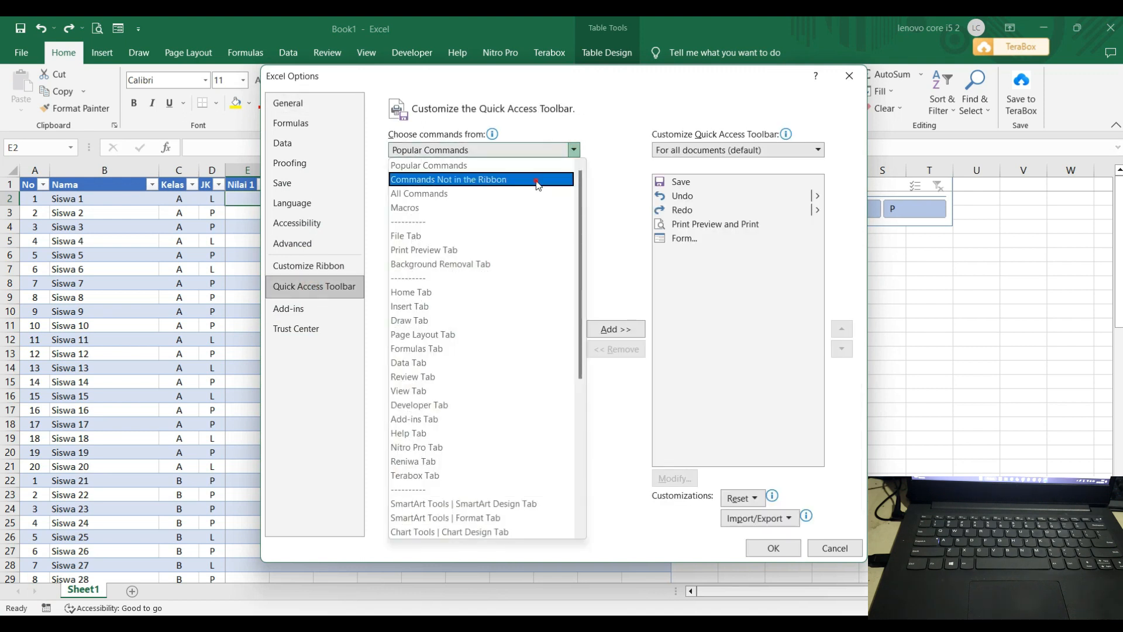
# Step: Locate the Form... command among the commands not in the ribbon and close the options without saving changes
pyautogui.scroll(-7, 535, 311)
pyautogui.scroll(-9, 530, 320)
pyautogui.scroll(-10, 507, 331)
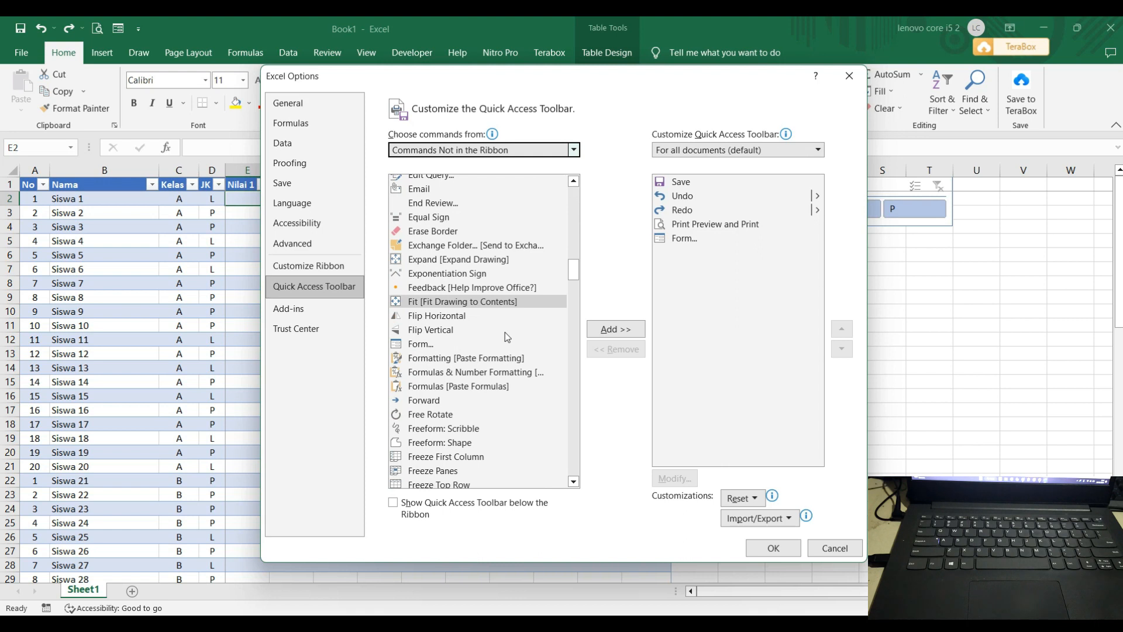
pyautogui.scroll(-1, 504, 332)
pyautogui.click(423, 309)
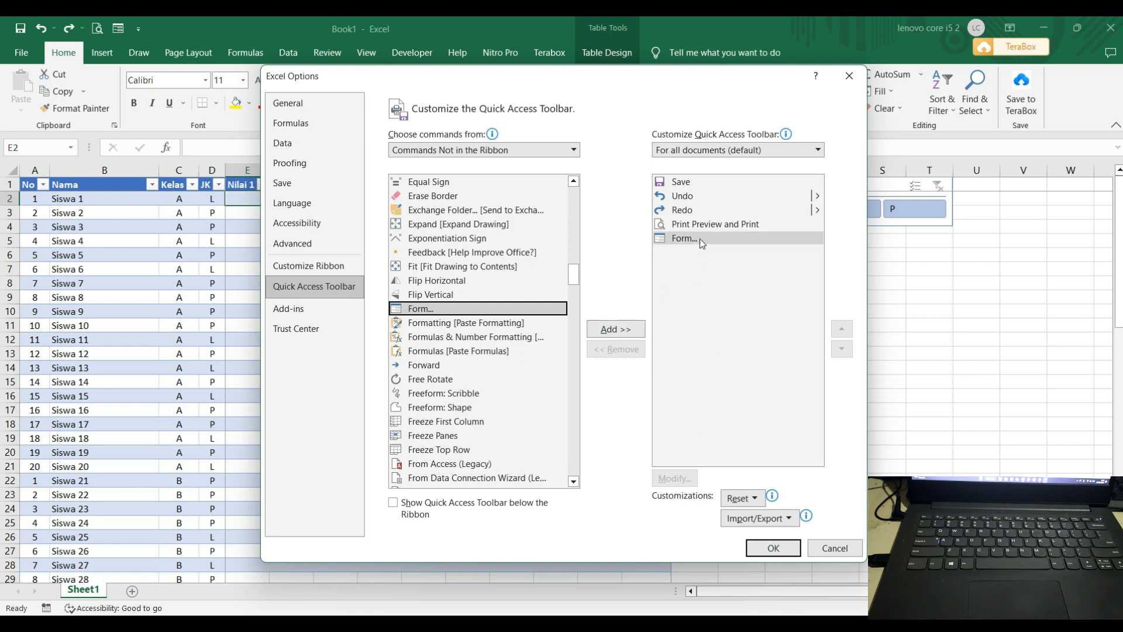
pyautogui.click(848, 550)
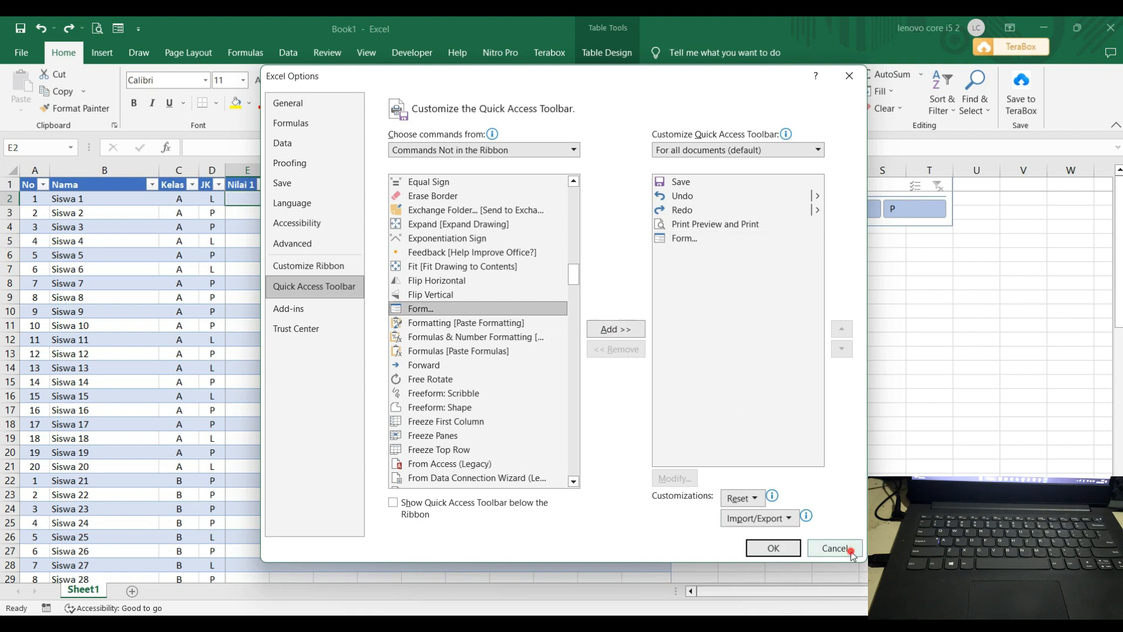
pyautogui.click(754, 368)
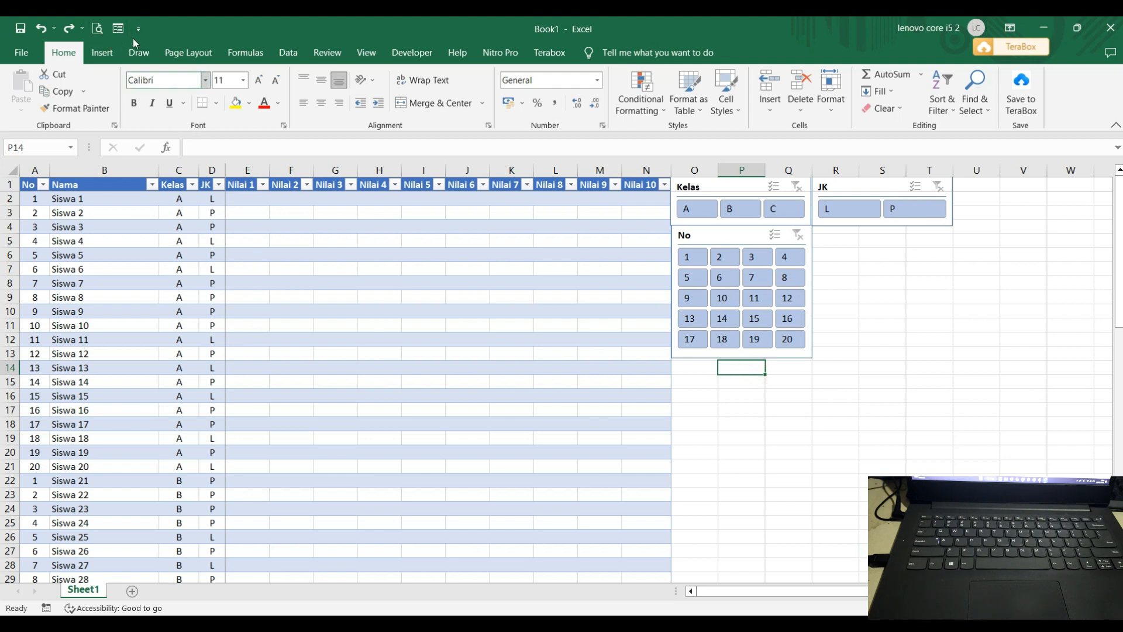
pyautogui.click(273, 325)
pyautogui.click(240, 435)
pyautogui.click(263, 527)
pyautogui.click(383, 495)
pyautogui.click(325, 365)
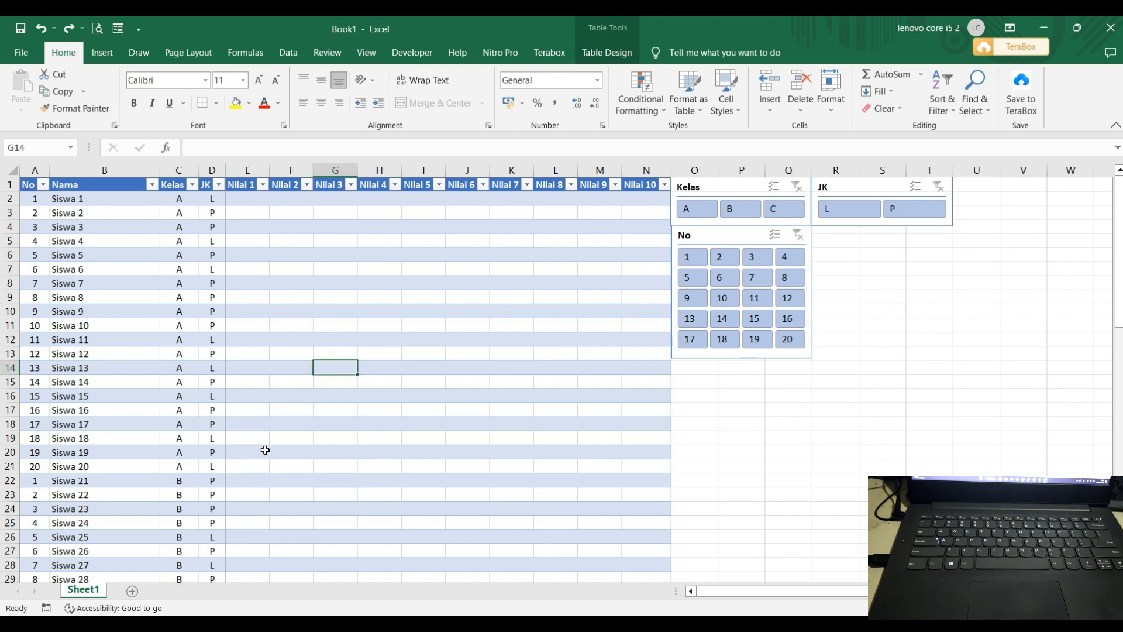
pyautogui.scroll(-5, 266, 451)
pyautogui.scroll(3, 270, 451)
pyautogui.click(279, 413)
# Step: Filter the table to Kelas A with No 6 and No 11 in turn, and clear the Kelas and No filters
pyautogui.click(695, 208)
pyautogui.click(724, 277)
pyautogui.click(770, 299)
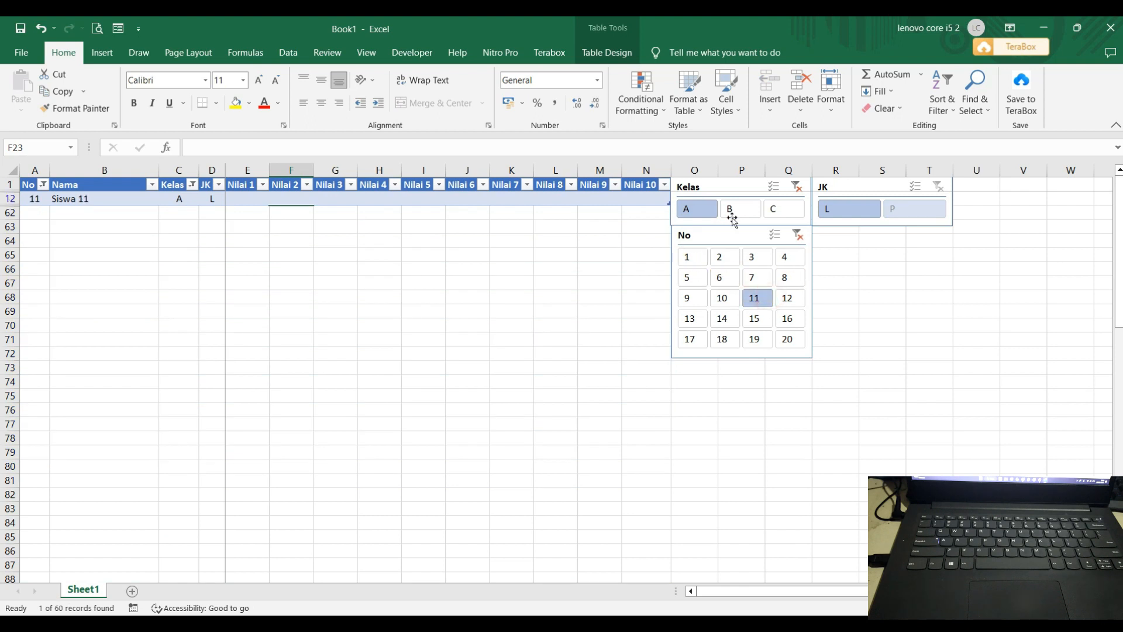
pyautogui.click(797, 186)
pyautogui.click(798, 235)
pyautogui.click(425, 351)
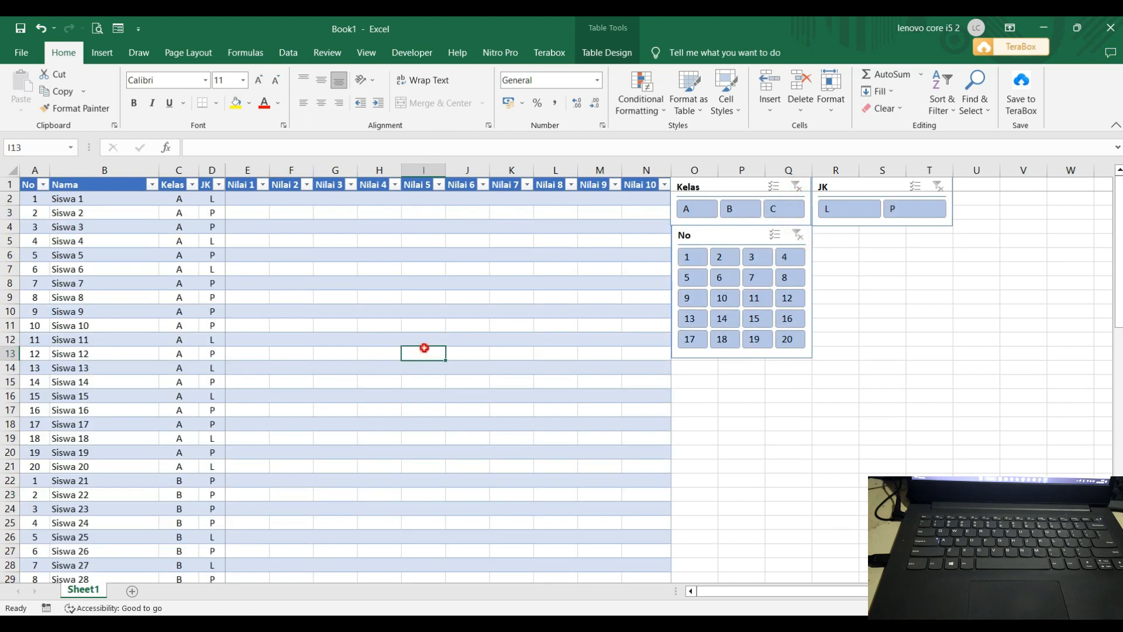
# Step: Open the data form for the table and find the record whose Nama is siswa 25 using search criteria
pyautogui.click(118, 28)
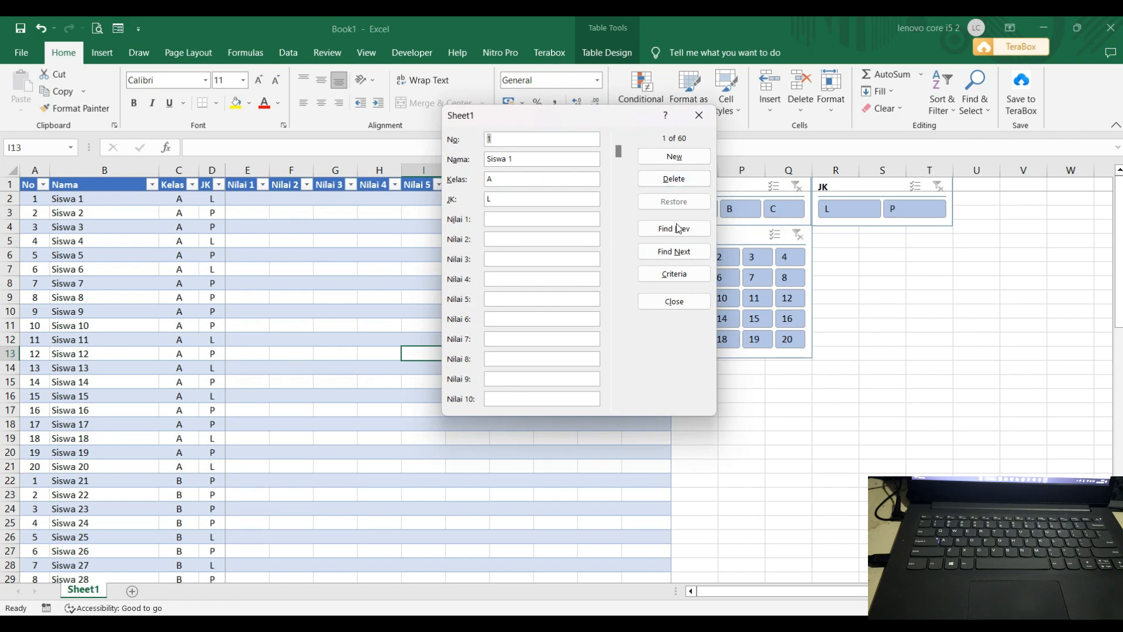
pyautogui.click(677, 277)
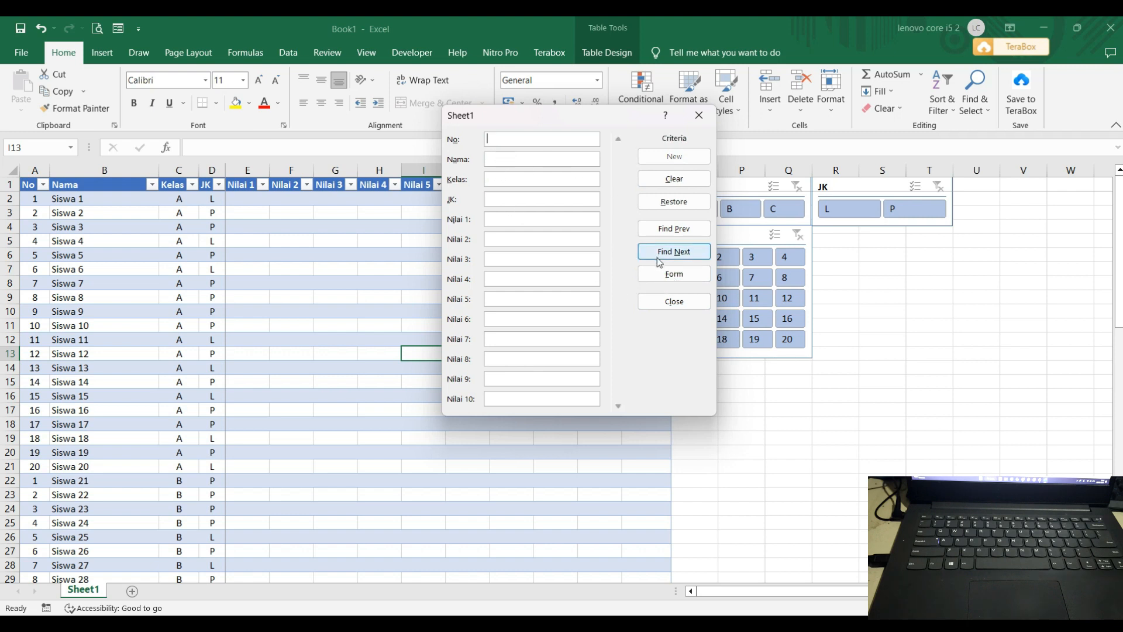
pyautogui.click(673, 177)
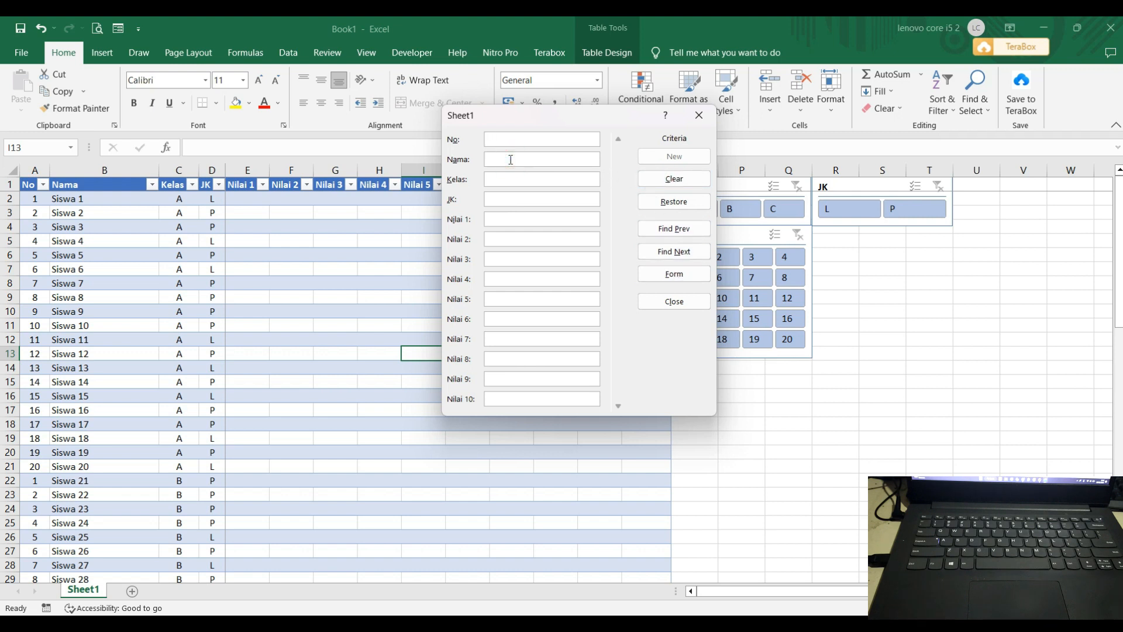
pyautogui.write('S')
pyautogui.press('capslock')
pyautogui.press('BackSpace')
pyautogui.write('siswa 35')
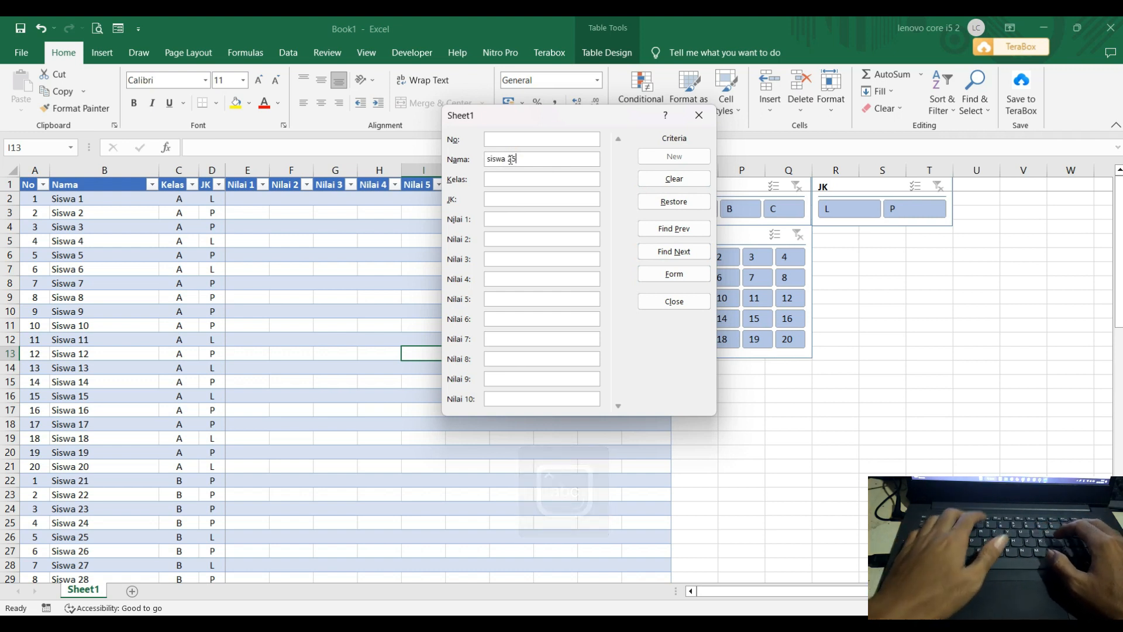
pyautogui.press('BackSpace')
pyautogui.write('25')
pyautogui.press('Return')
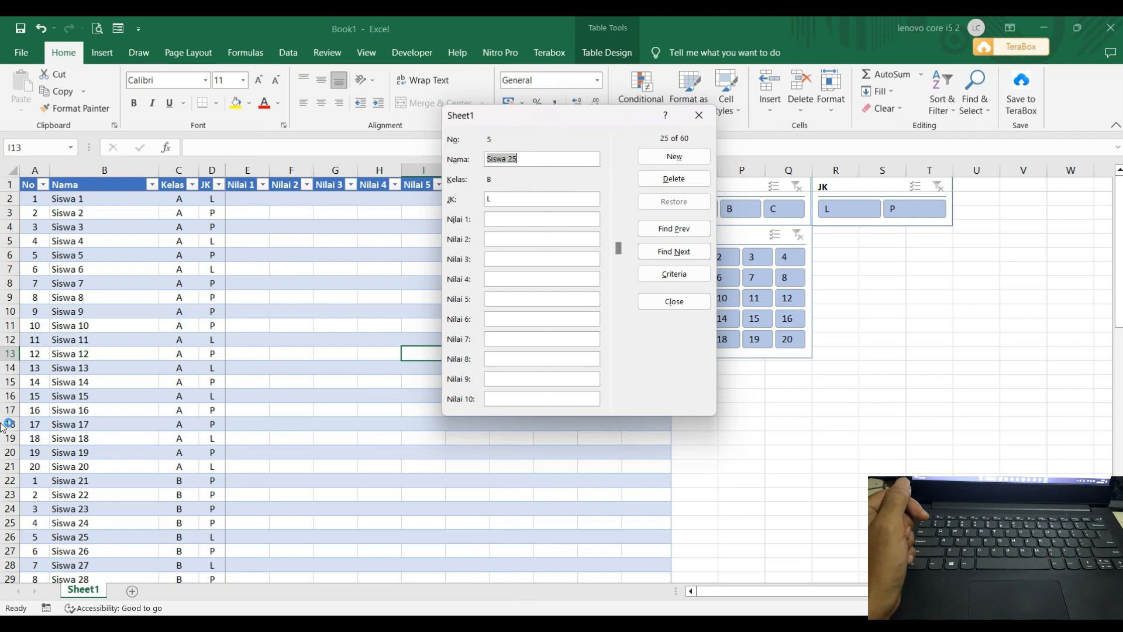
# Step: Enter 98 for Nilai 1, 90 for Nilai 2 and 85 for Nilai 4 in Siswa 25's record and save it to the table
pyautogui.click(509, 219)
pyautogui.write('98')
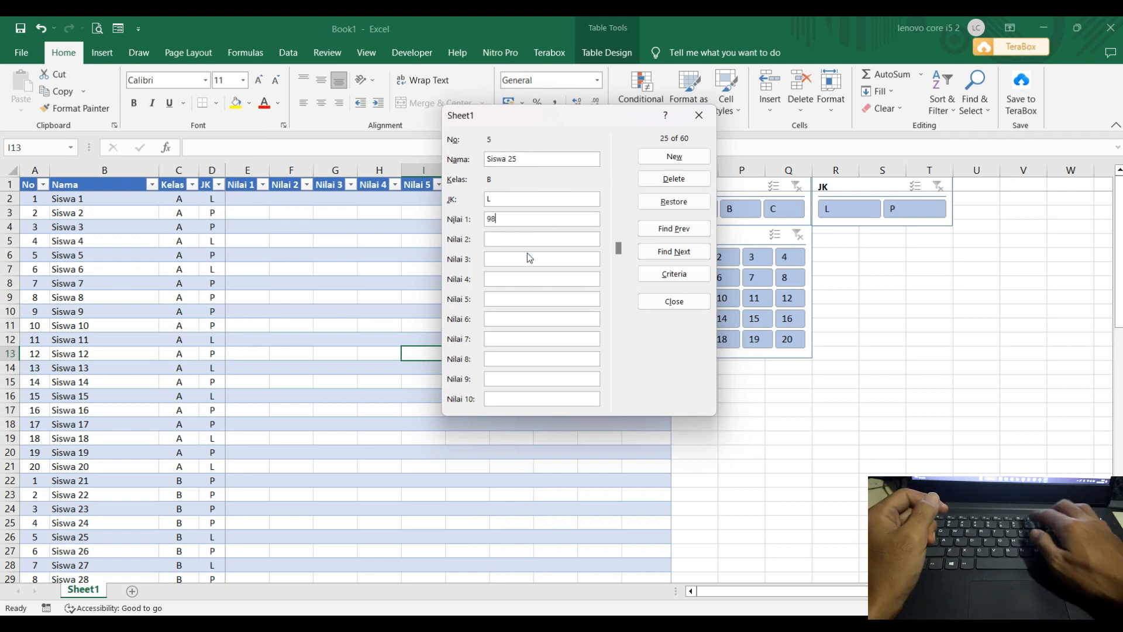
pyautogui.press('Tab')
pyautogui.write('90')
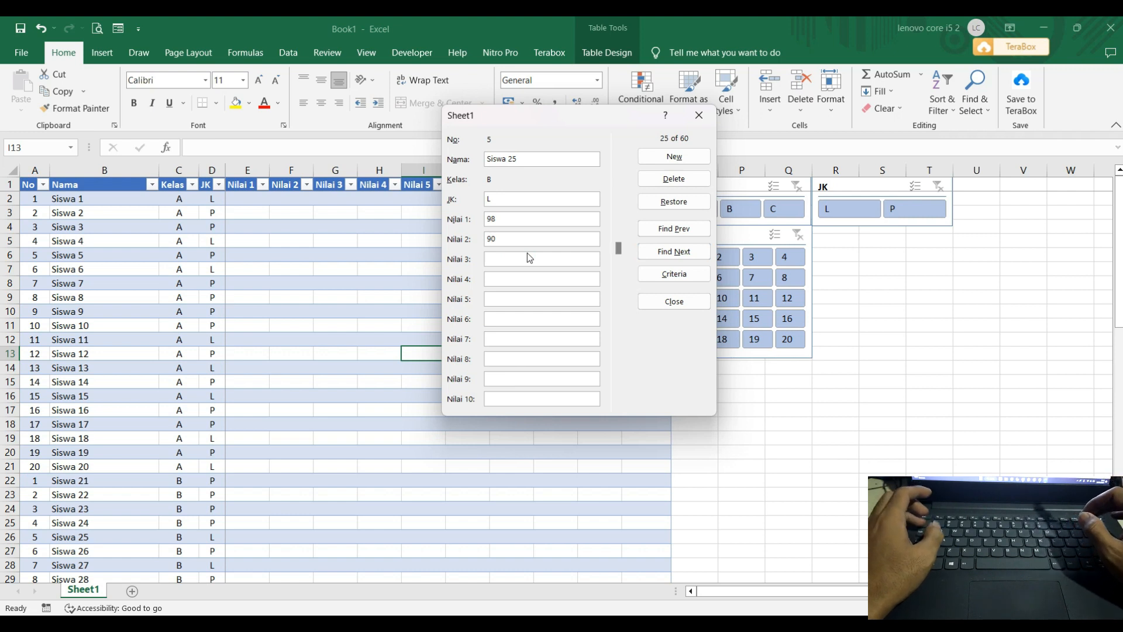
pyautogui.press('Tab')
pyautogui.press('Tab')
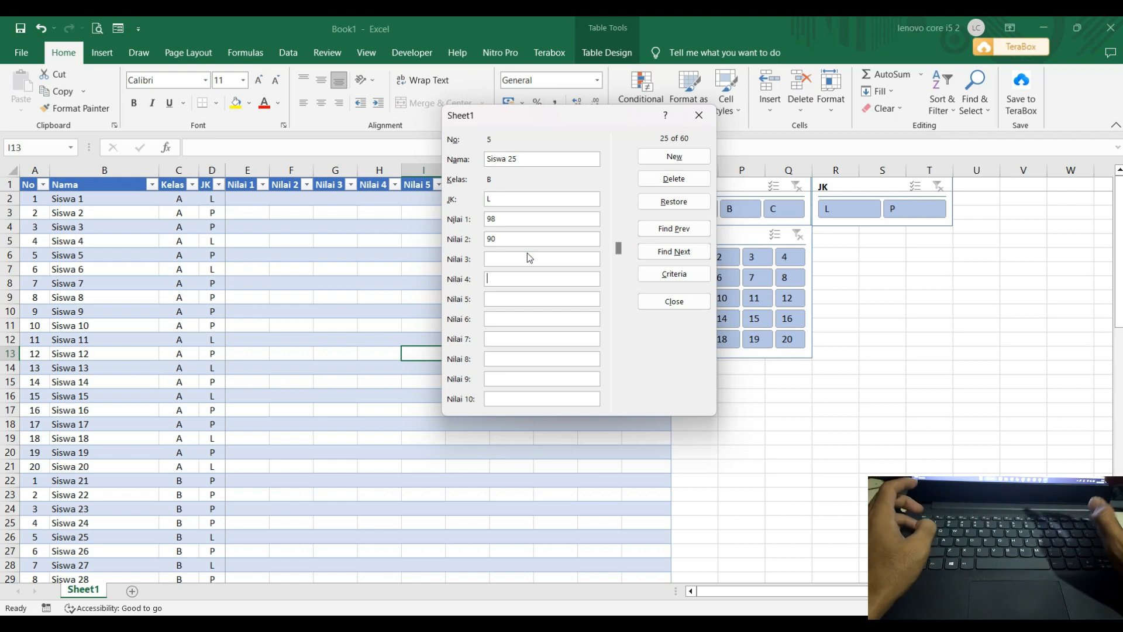
pyautogui.write('85')
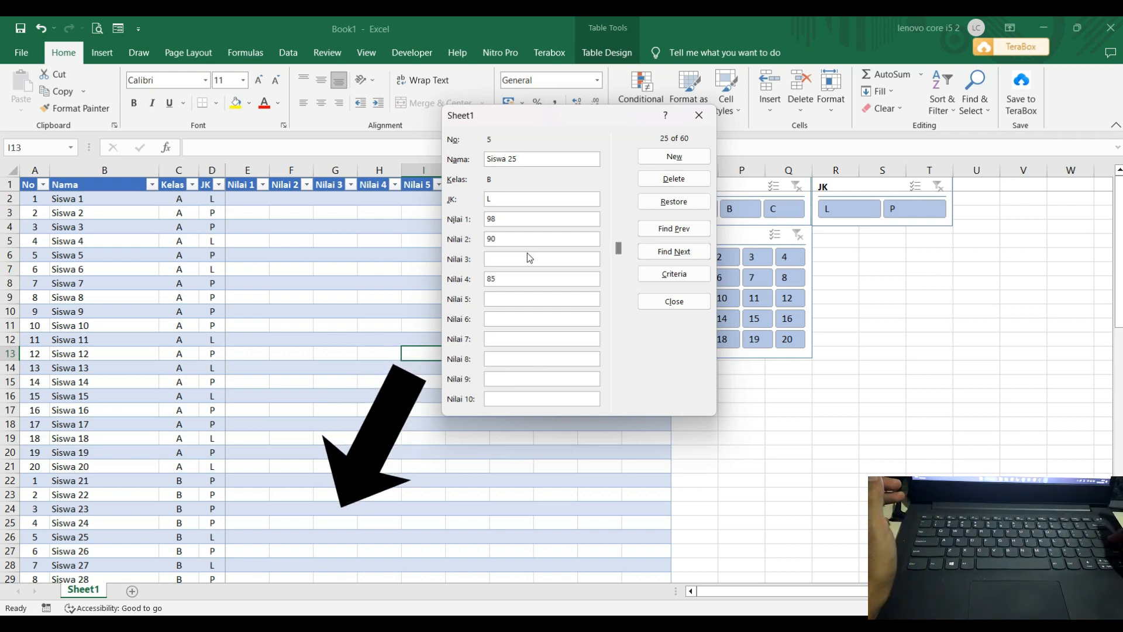
pyautogui.press('Return')
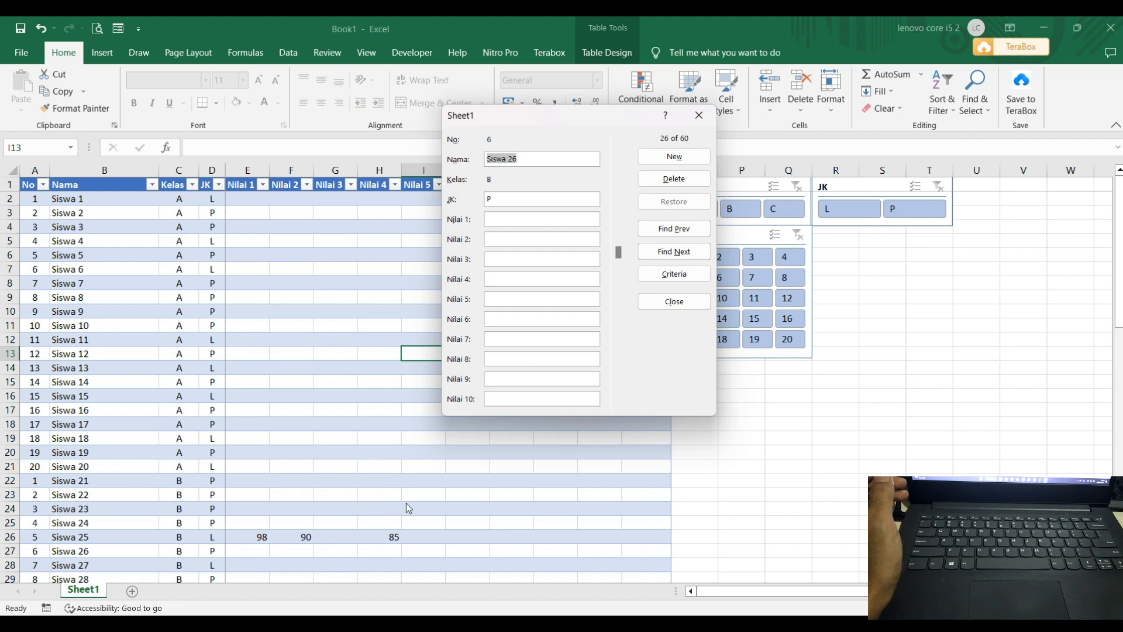
# Step: Clear the form's search criteria, look up siswa 26 by Nama, and close the form
pyautogui.click(562, 197)
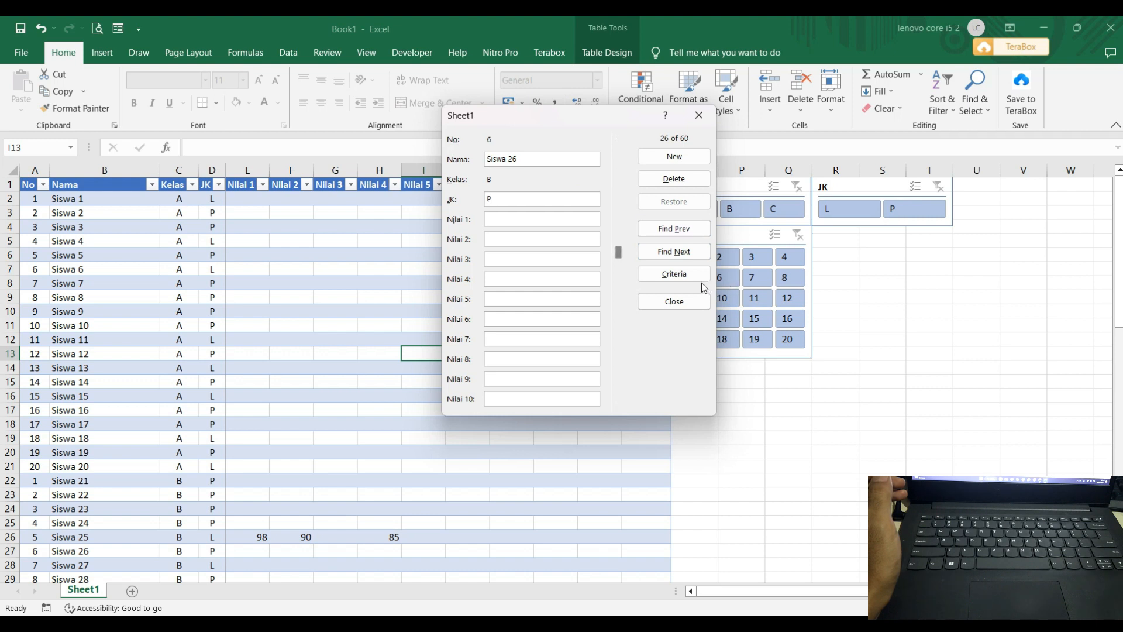
pyautogui.click(684, 274)
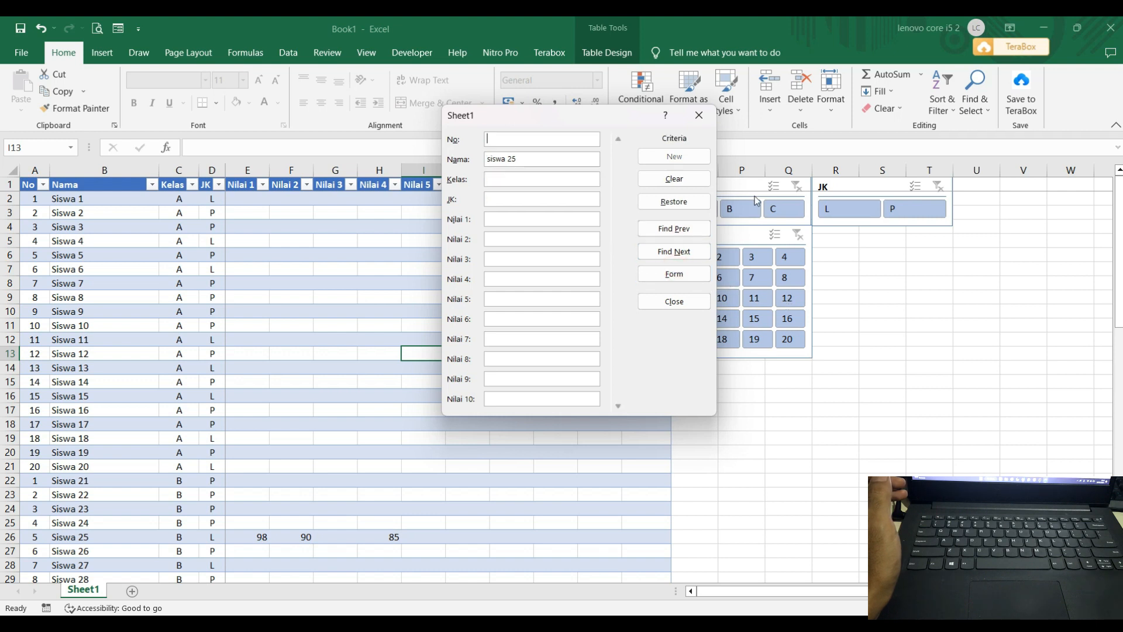
pyautogui.click(677, 186)
pyautogui.click(544, 159)
pyautogui.write('sis')
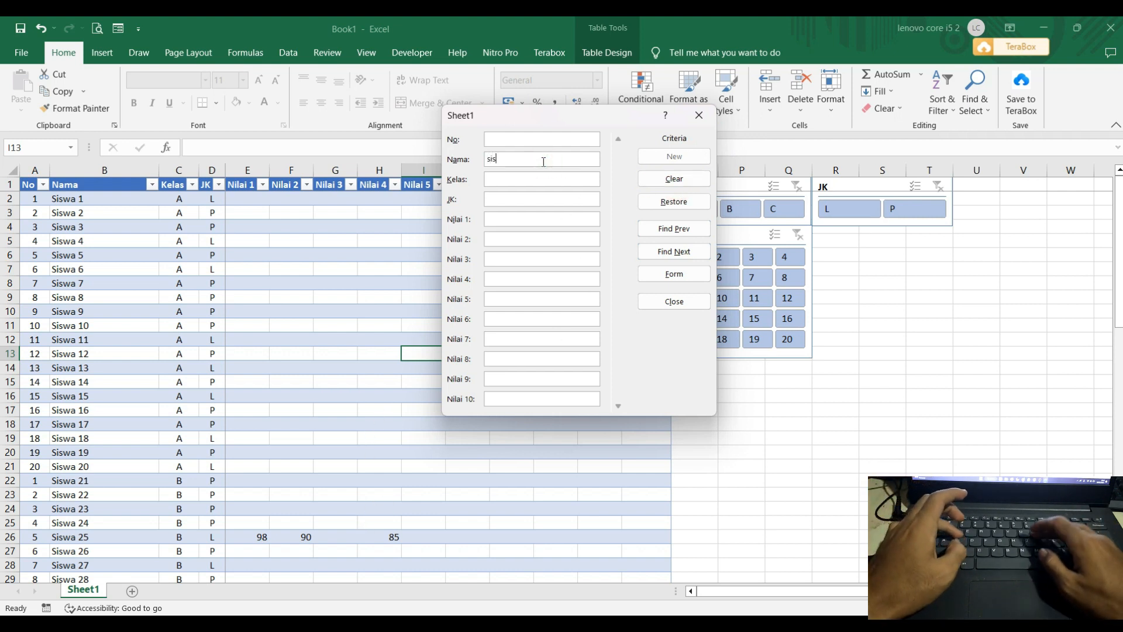
pyautogui.write('wa 26')
pyautogui.press('Return')
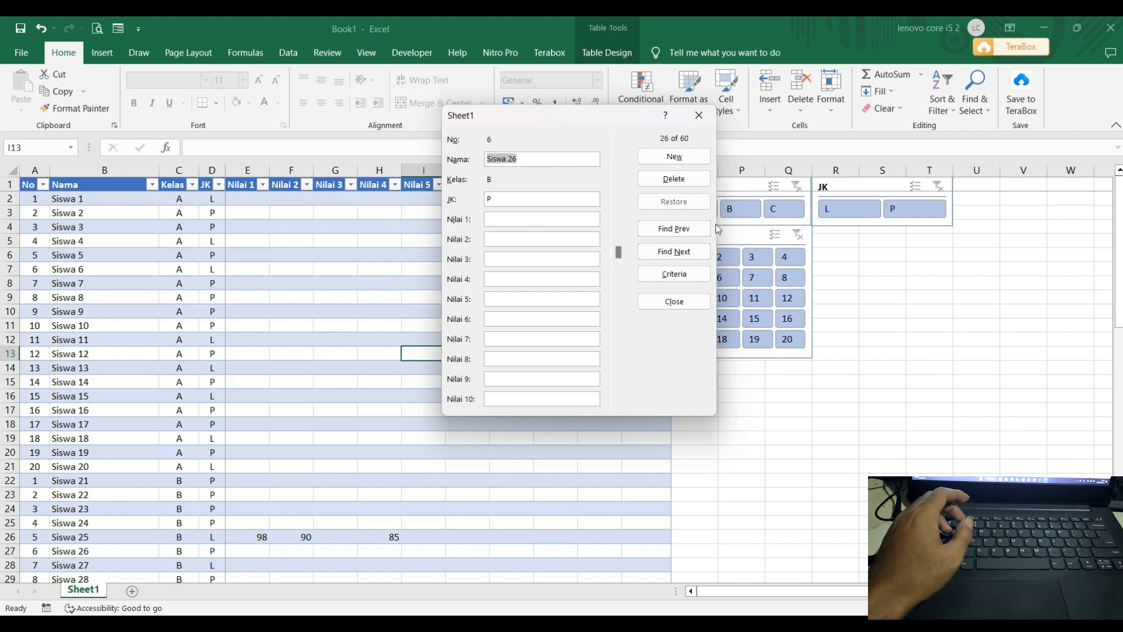
pyautogui.click(682, 302)
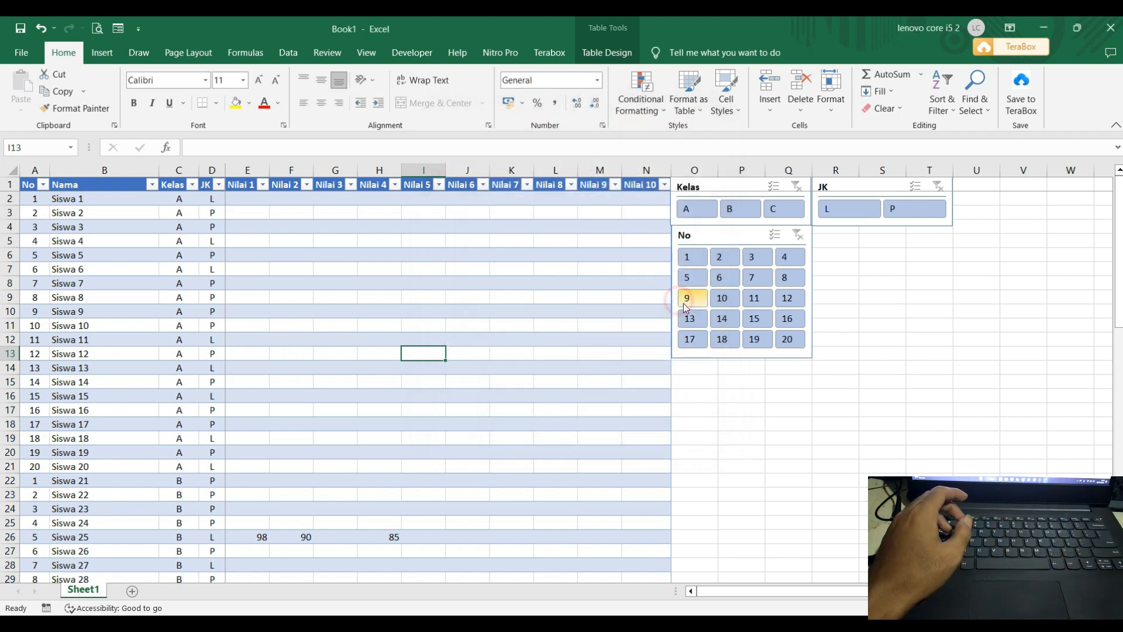
# Step: Reopen the data form and find siswa 25 again by Nama with fresh criteria
pyautogui.click(116, 32)
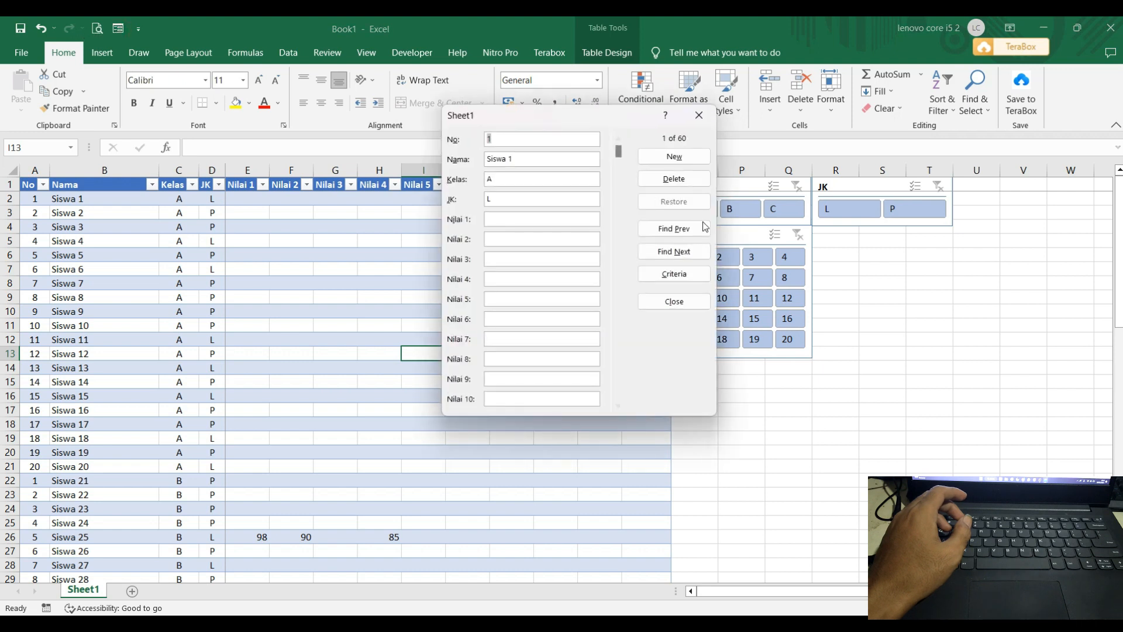
pyautogui.click(692, 278)
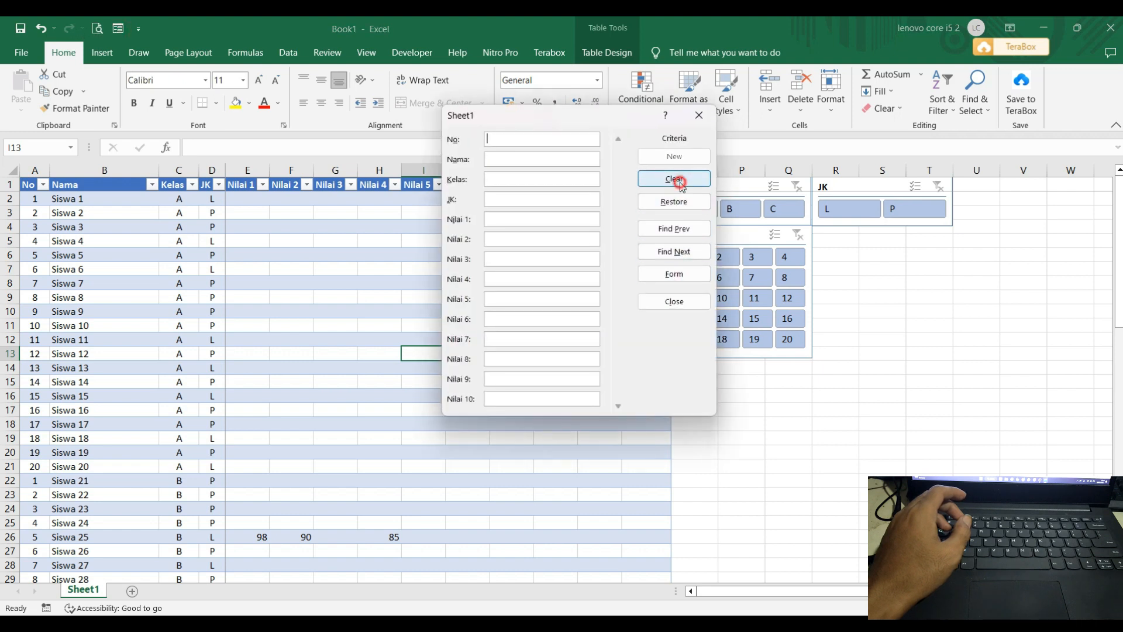
pyautogui.click(523, 158)
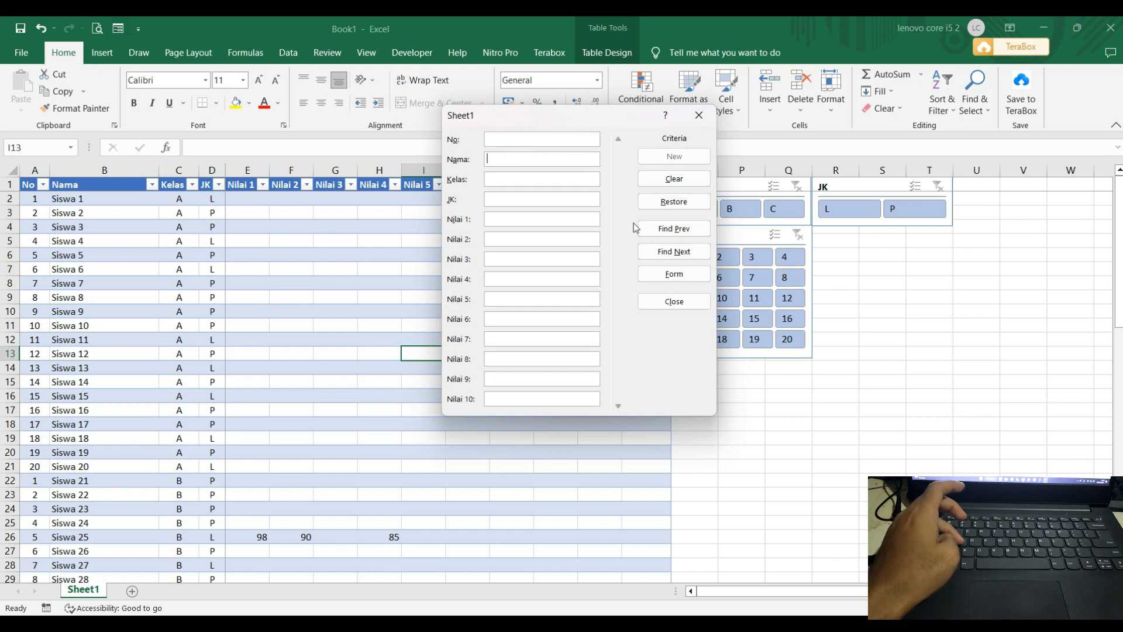
pyautogui.write('siswa 25')
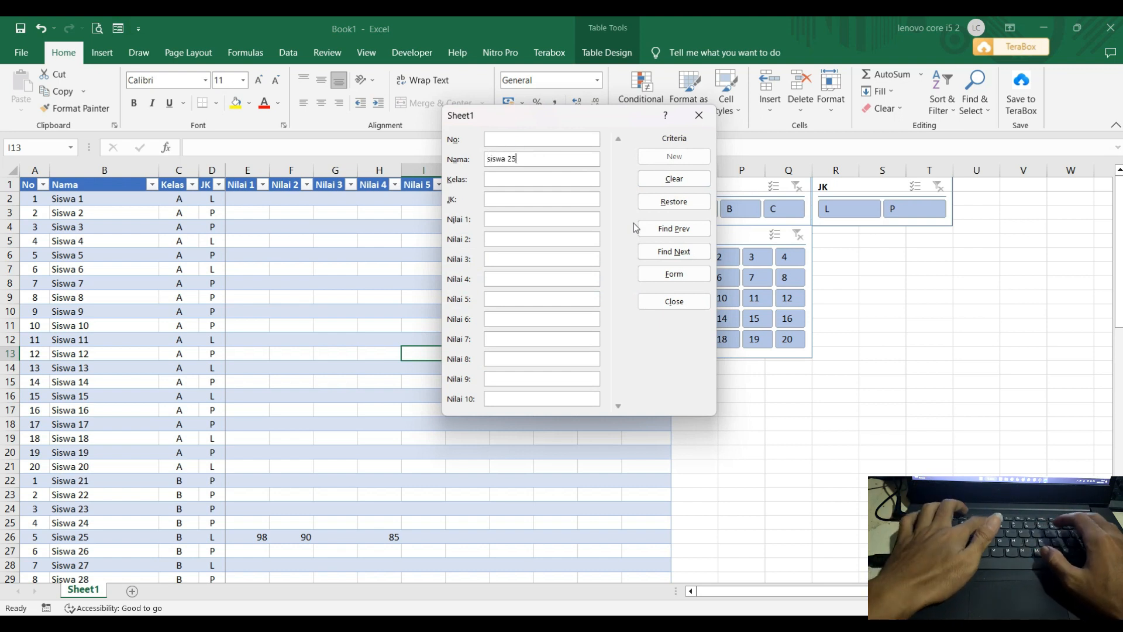
pyautogui.press('Return')
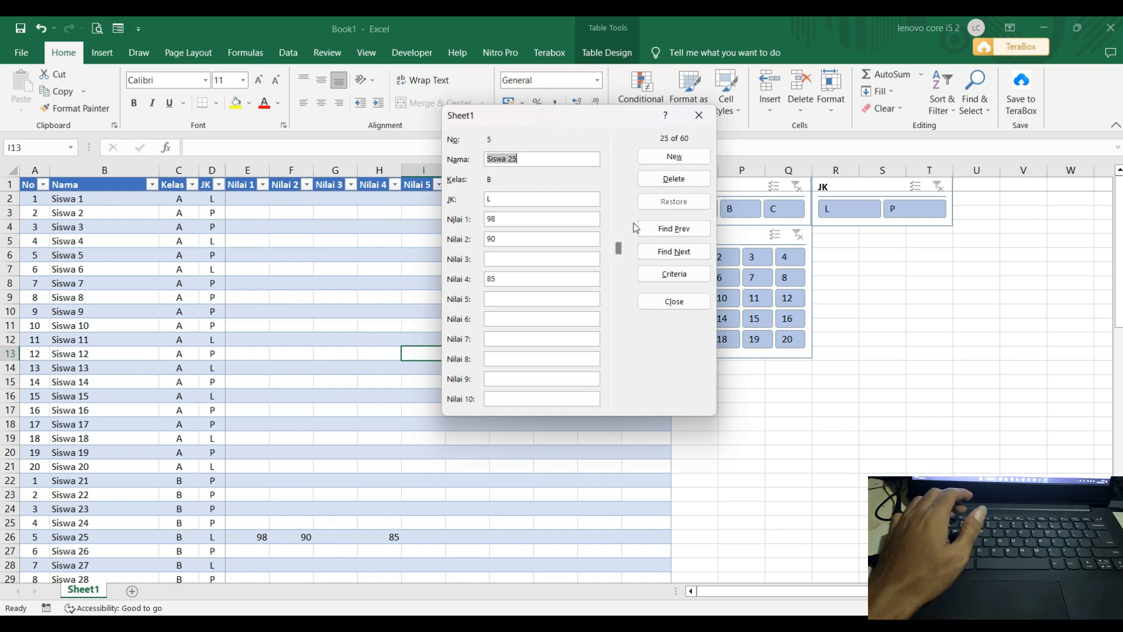
# Step: Set Siswa 25's Nilai 3 to 95 and Nilai 4 to 88, save the record and close the form
pyautogui.click(514, 257)
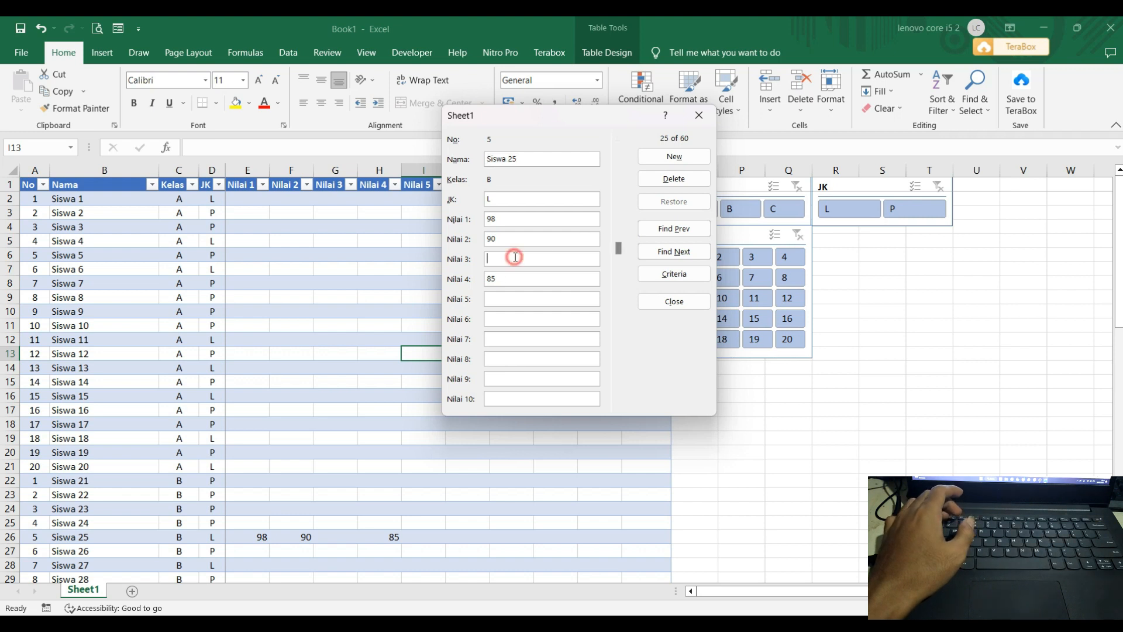
pyautogui.write('95')
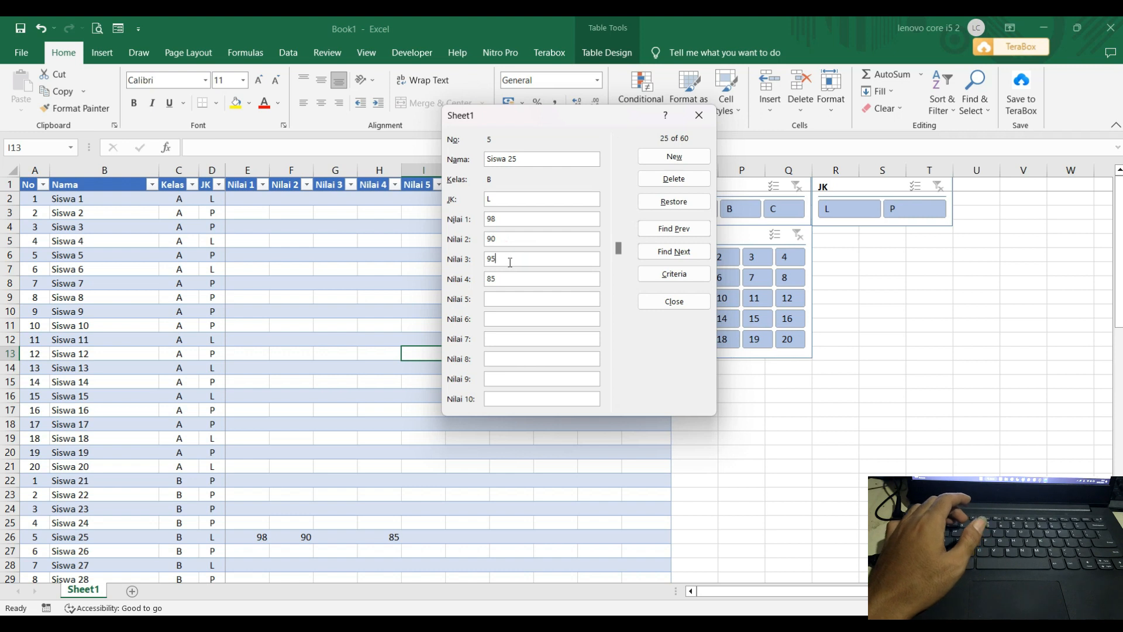
pyautogui.moveTo(496, 279); pyautogui.dragTo(477, 283)
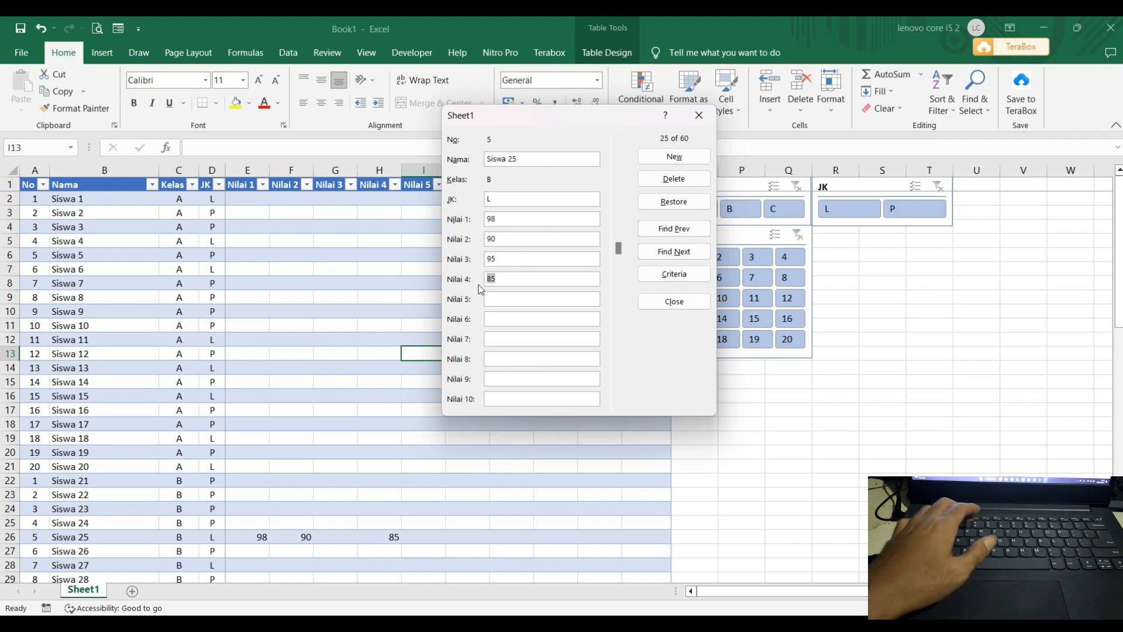
pyautogui.write('88')
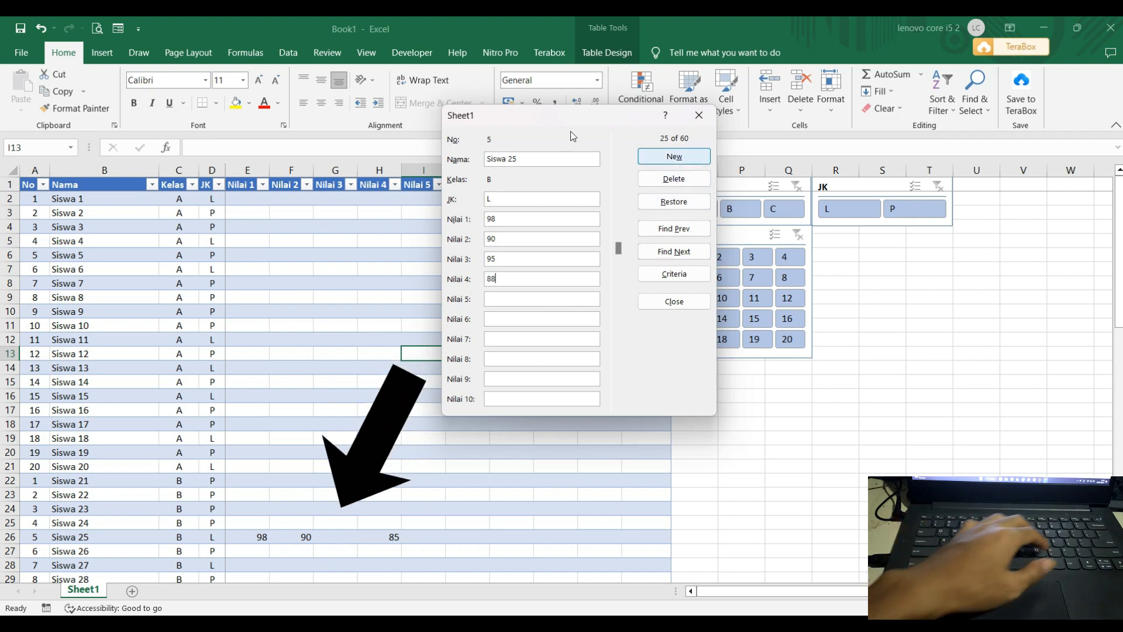
pyautogui.press('Return')
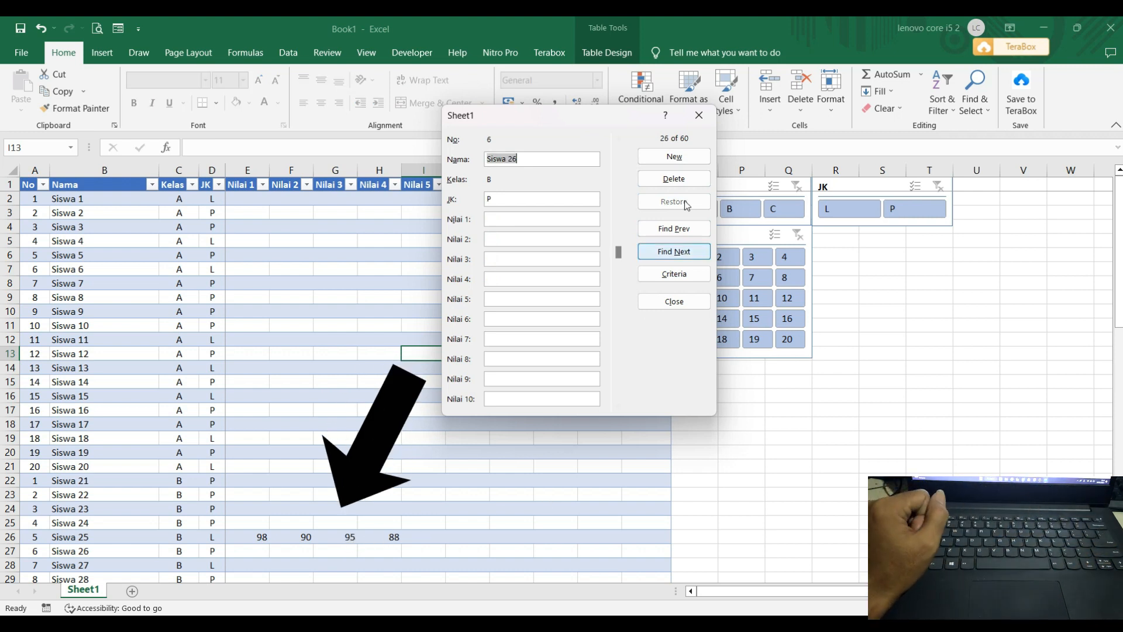
pyautogui.click(670, 306)
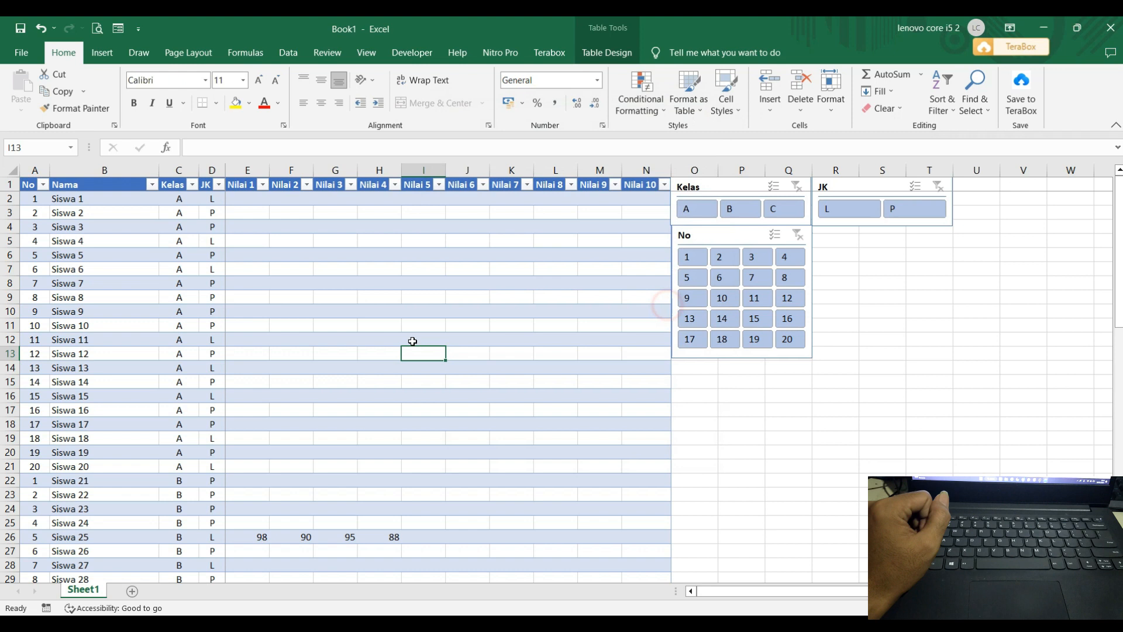
pyautogui.moveTo(298, 260); pyautogui.dragTo(297, 268)
pyautogui.moveTo(310, 354); pyautogui.dragTo(345, 355)
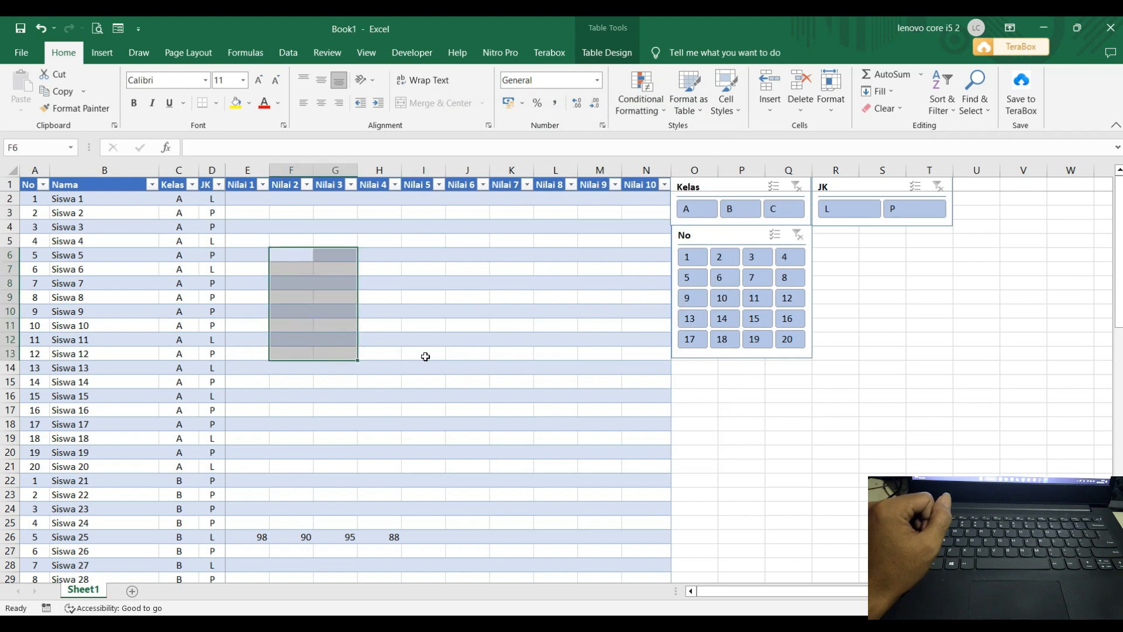
pyautogui.click(462, 353)
pyautogui.scroll(-10, 368, 348)
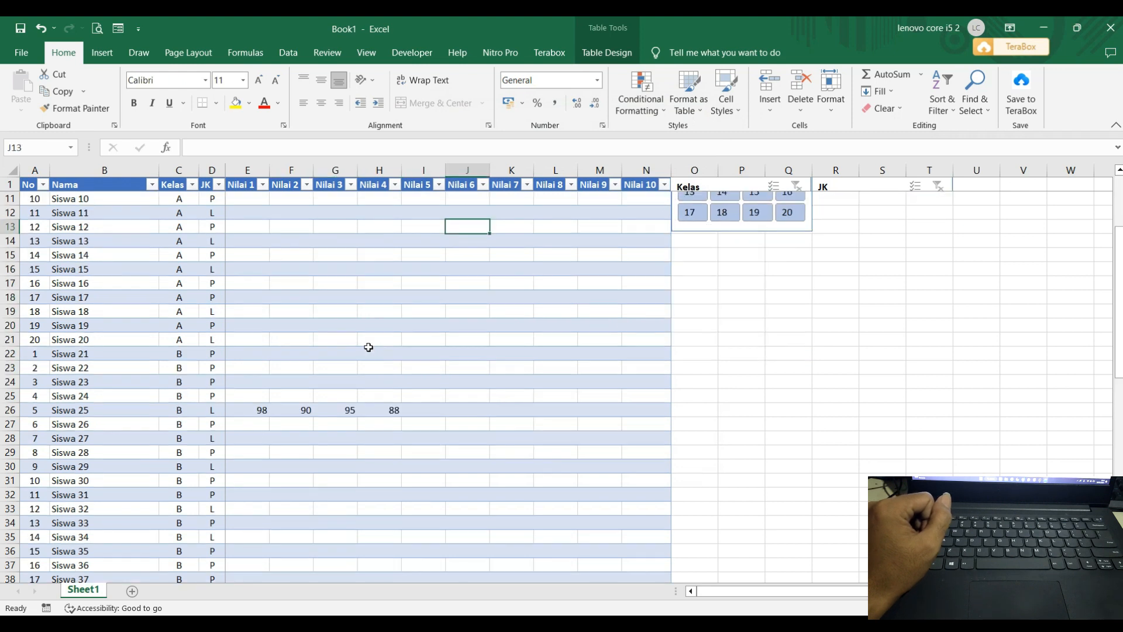
pyautogui.scroll(6, 368, 348)
pyautogui.scroll(4, 369, 348)
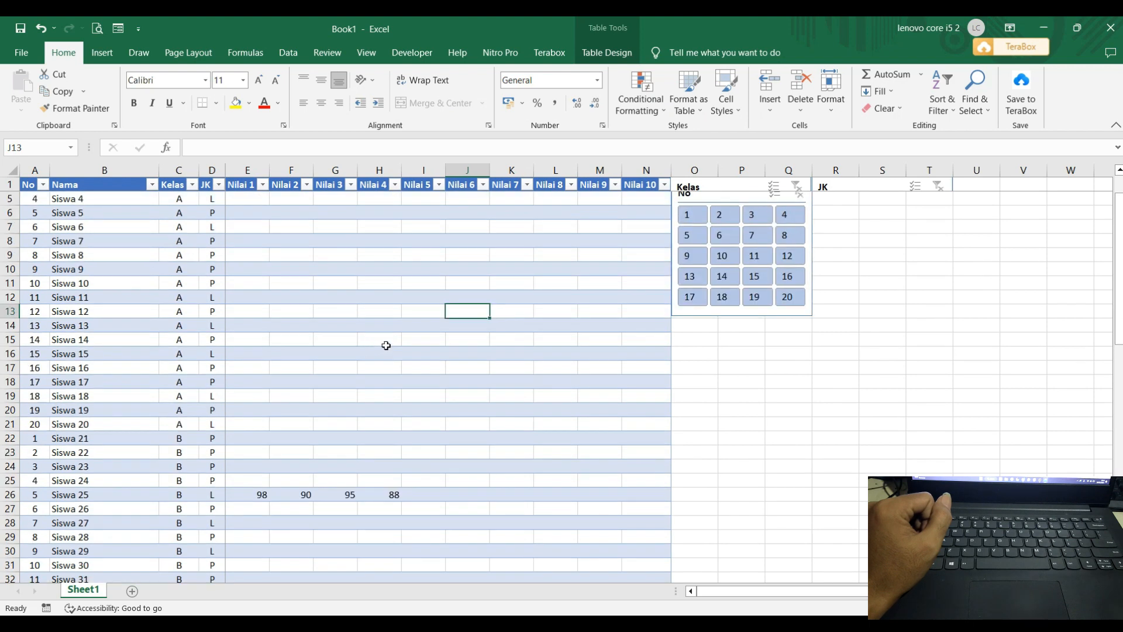
# Step: Filter the table to Kelas A and No 7, select the student's Nilai 1 to Nilai 9 cells, and clear both filters
pyautogui.click(692, 212)
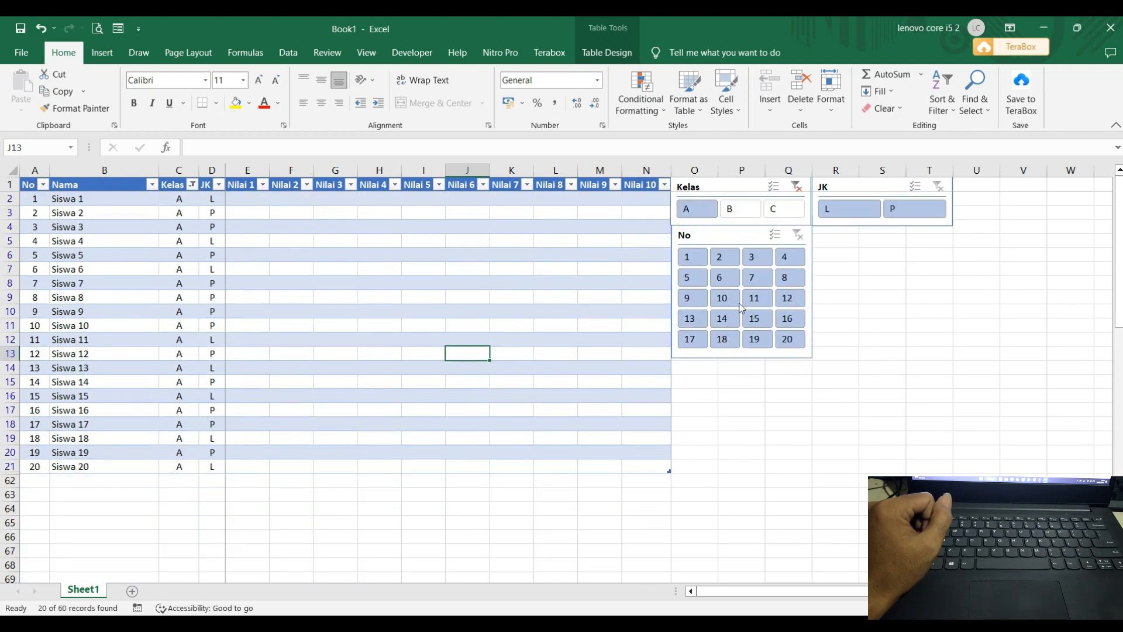
pyautogui.click(755, 278)
pyautogui.moveTo(253, 197); pyautogui.dragTo(610, 197)
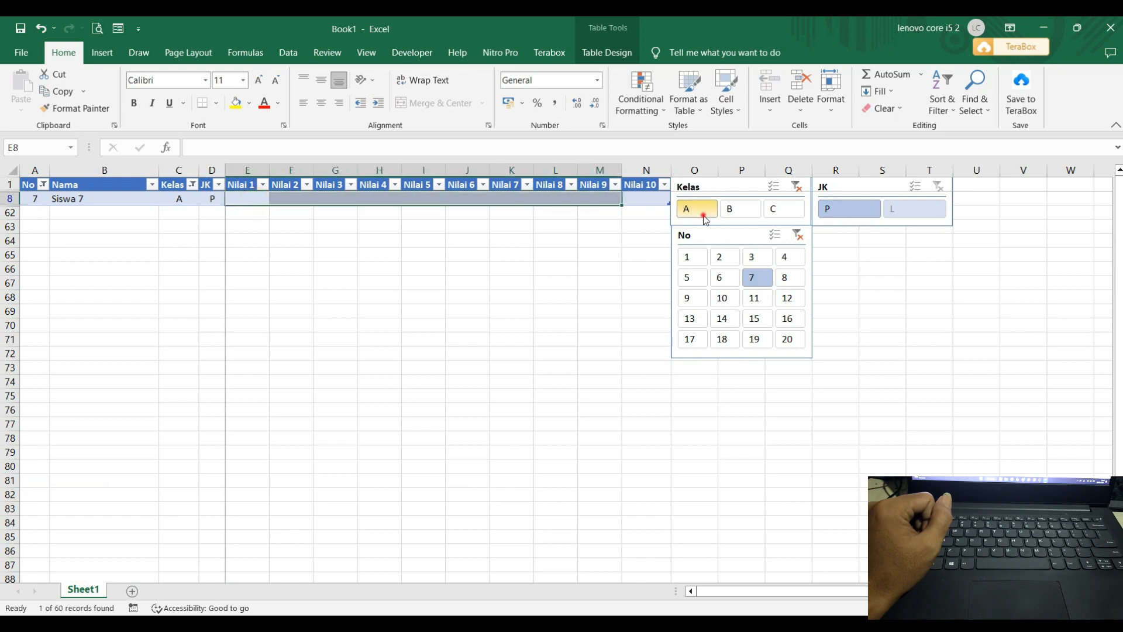
pyautogui.click(798, 235)
pyautogui.click(796, 186)
pyautogui.click(517, 282)
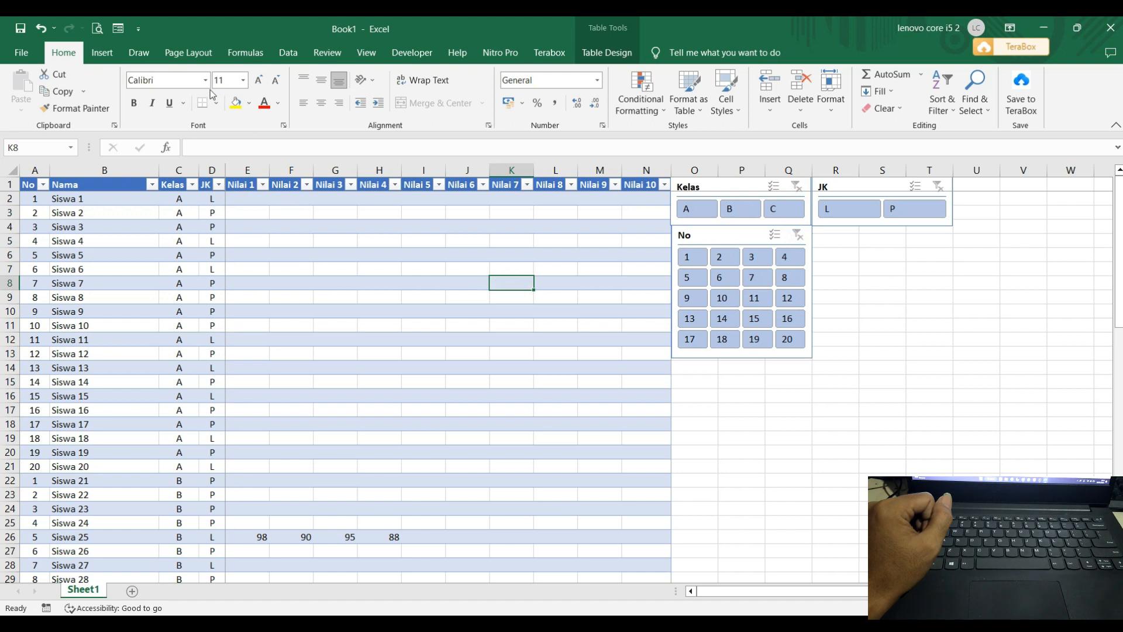
# Step: Open the data form with cleared search criteria and find siswa 8 by Nama
pyautogui.click(120, 34)
pyautogui.click(675, 273)
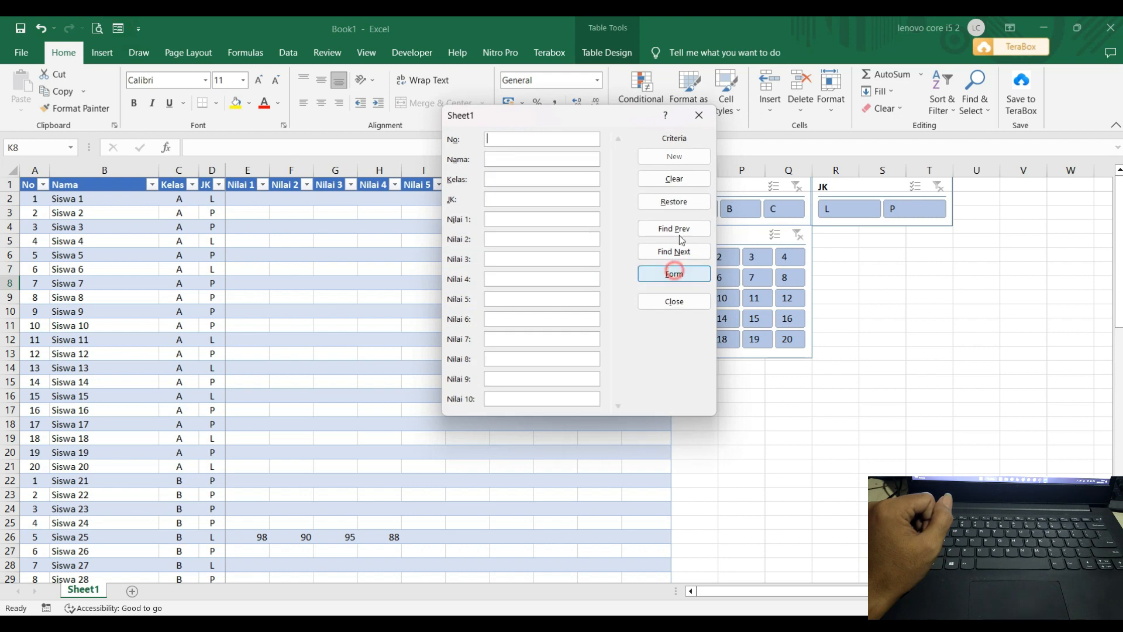
pyautogui.click(681, 181)
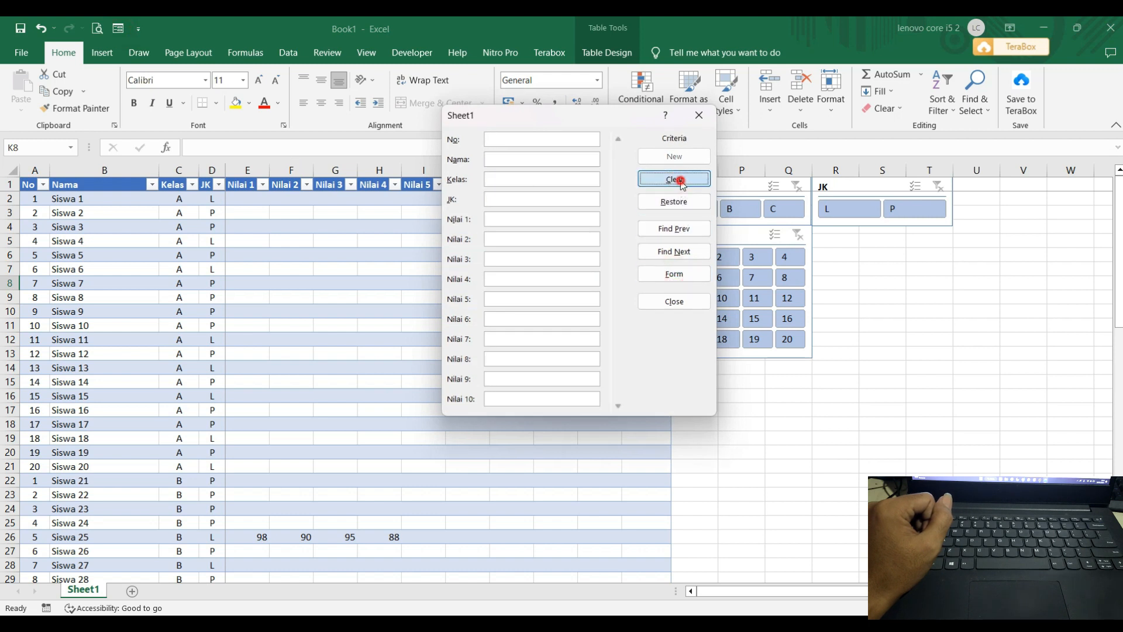
pyautogui.click(530, 159)
pyautogui.write('siswa 8')
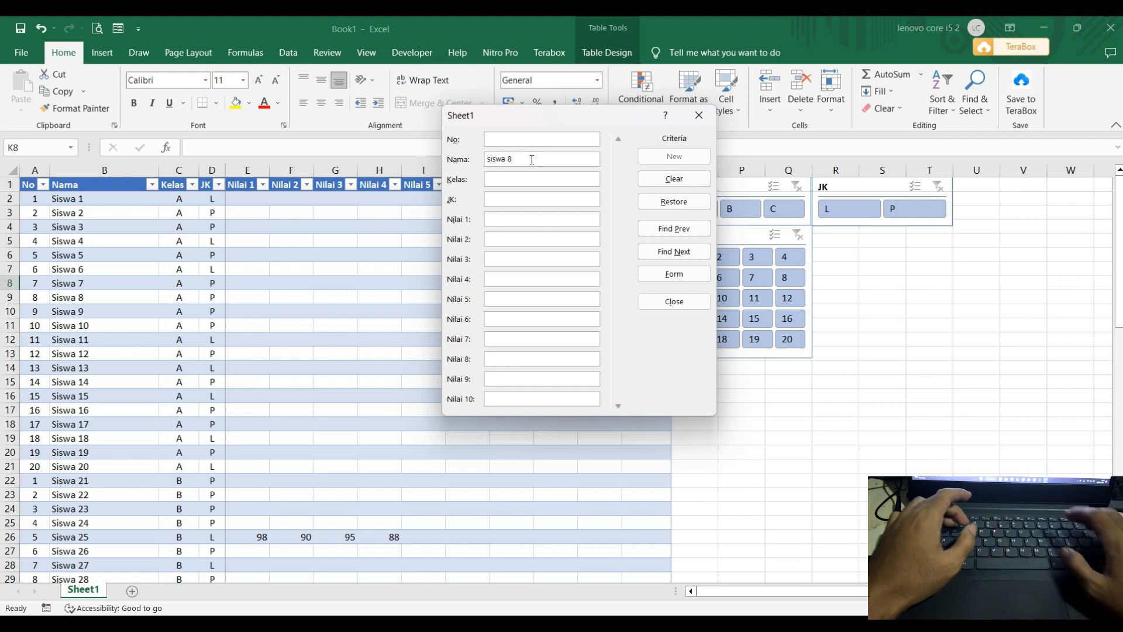
pyautogui.press('Return')
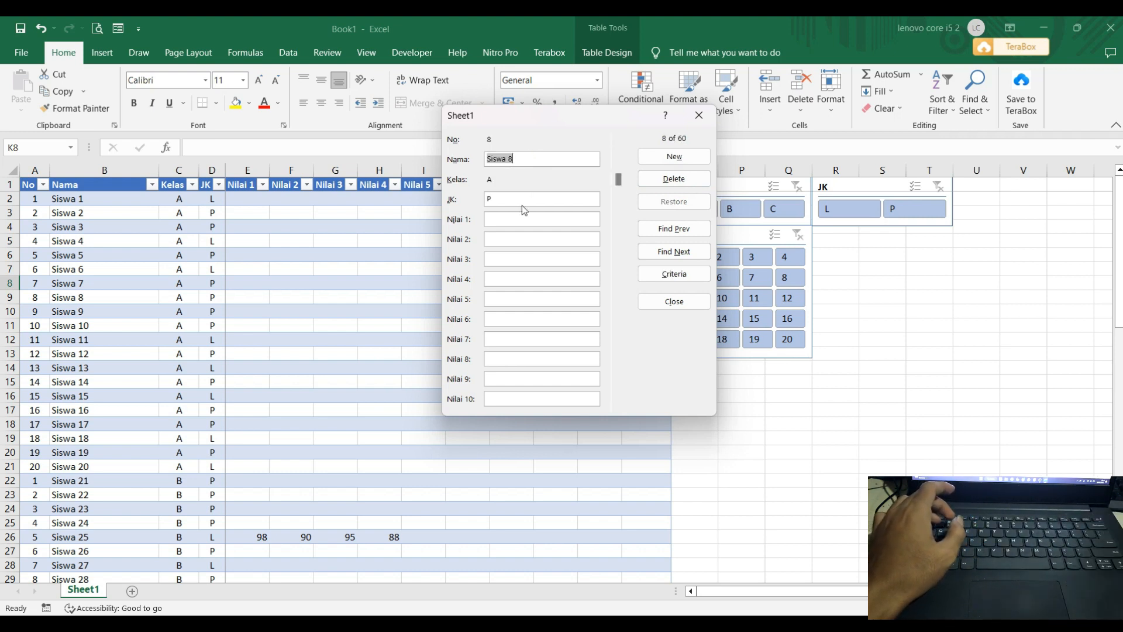
# Step: Set Siswa 8's Nilai 1 to 90, Nilai 2 to 98, Nilai 3 to 95 and Nilai 4 to 86, and save the record
pyautogui.click(514, 219)
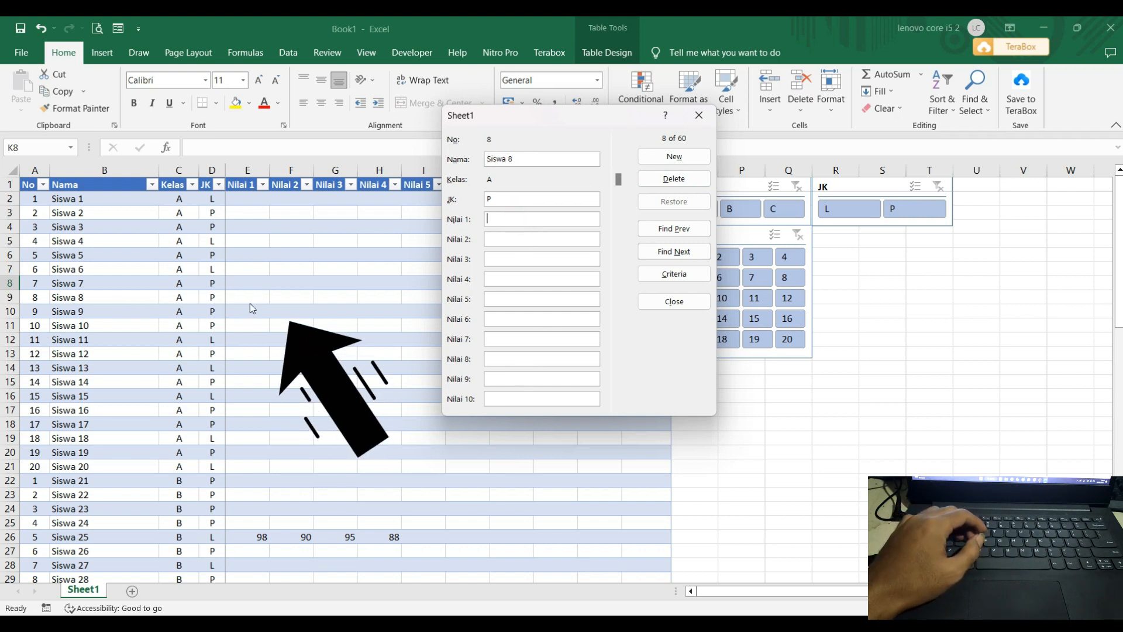
pyautogui.click(526, 217)
pyautogui.write('90')
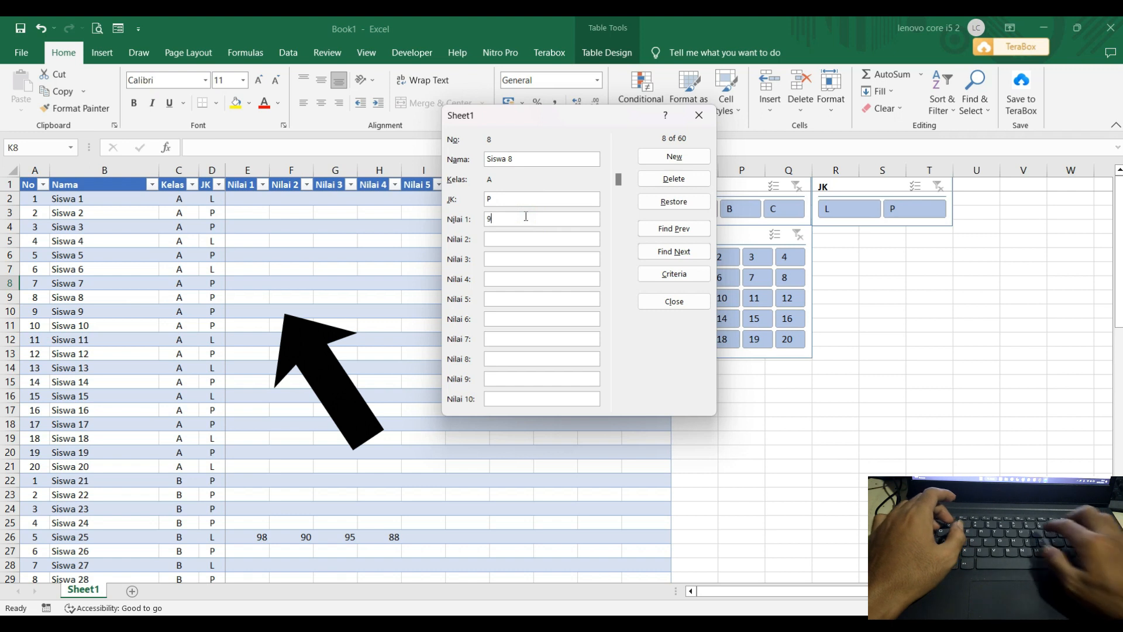
pyautogui.press('Tab')
pyautogui.write('98')
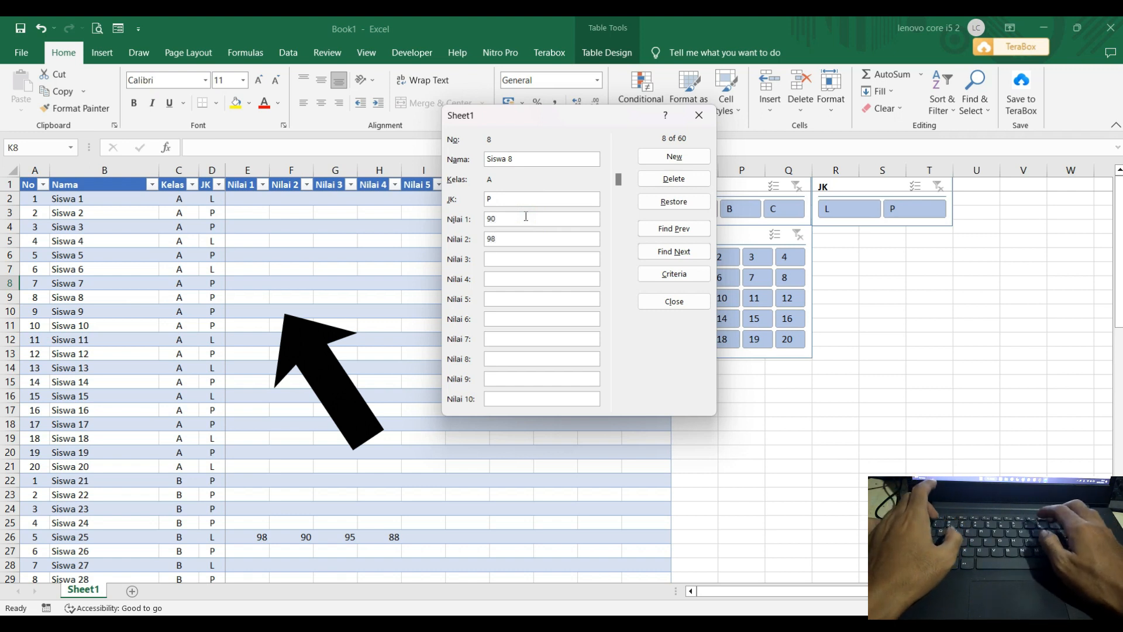
pyautogui.press('Tab')
pyautogui.write('95')
pyautogui.press('Tab')
pyautogui.write('86')
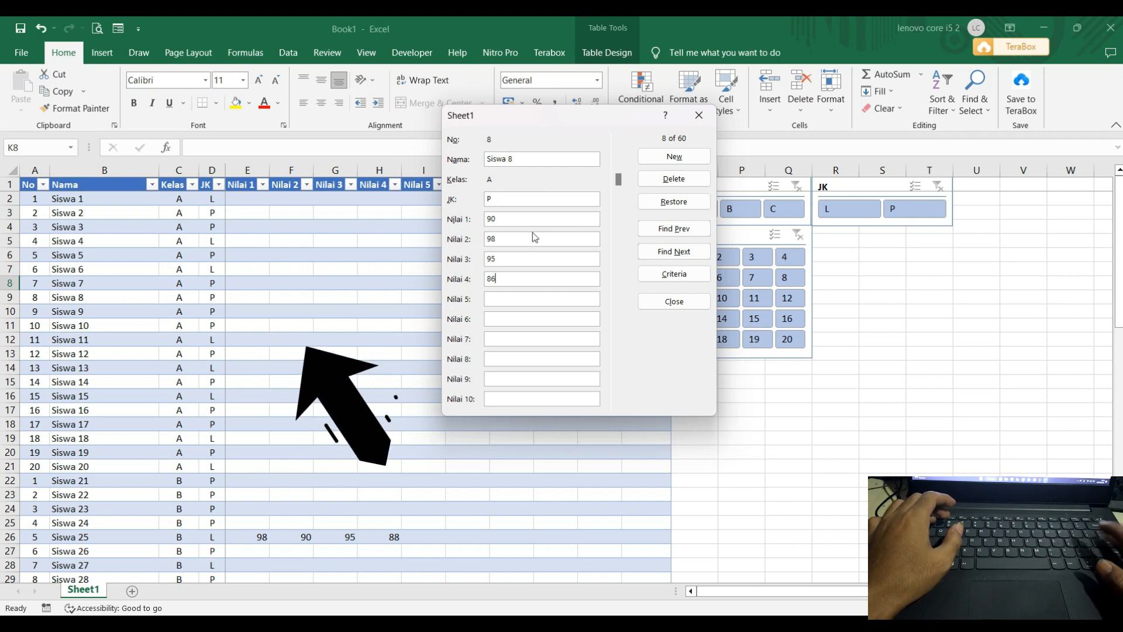
pyautogui.press('Return')
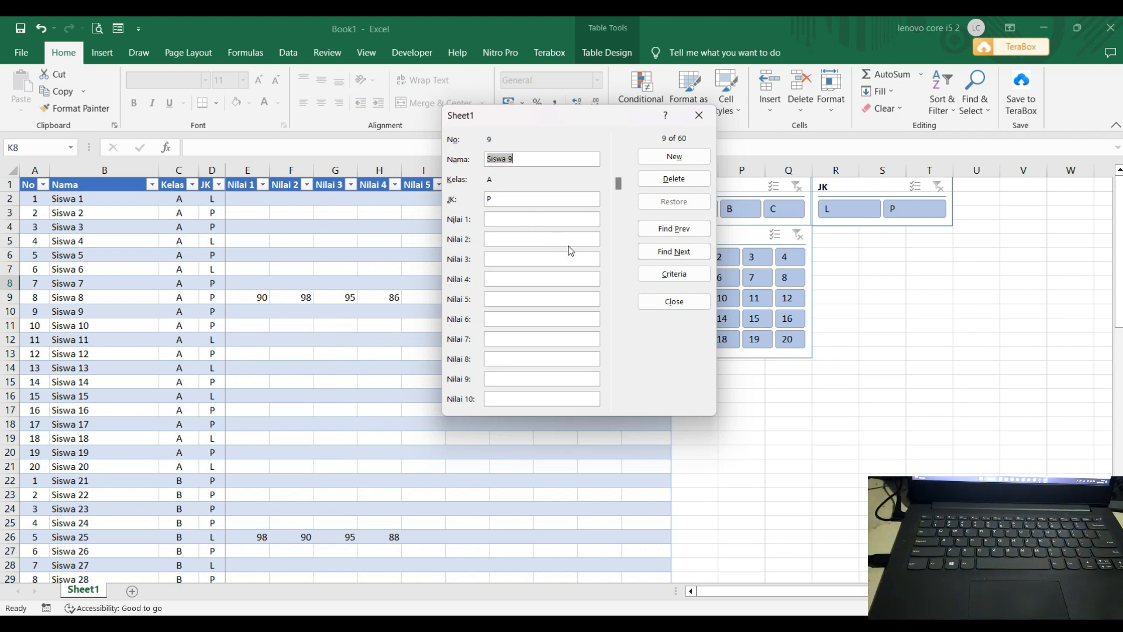
# Step: Move the data form off the grades table so the Nilai columns can be viewed beside it
pyautogui.moveTo(585, 121); pyautogui.dragTo(949, 187)
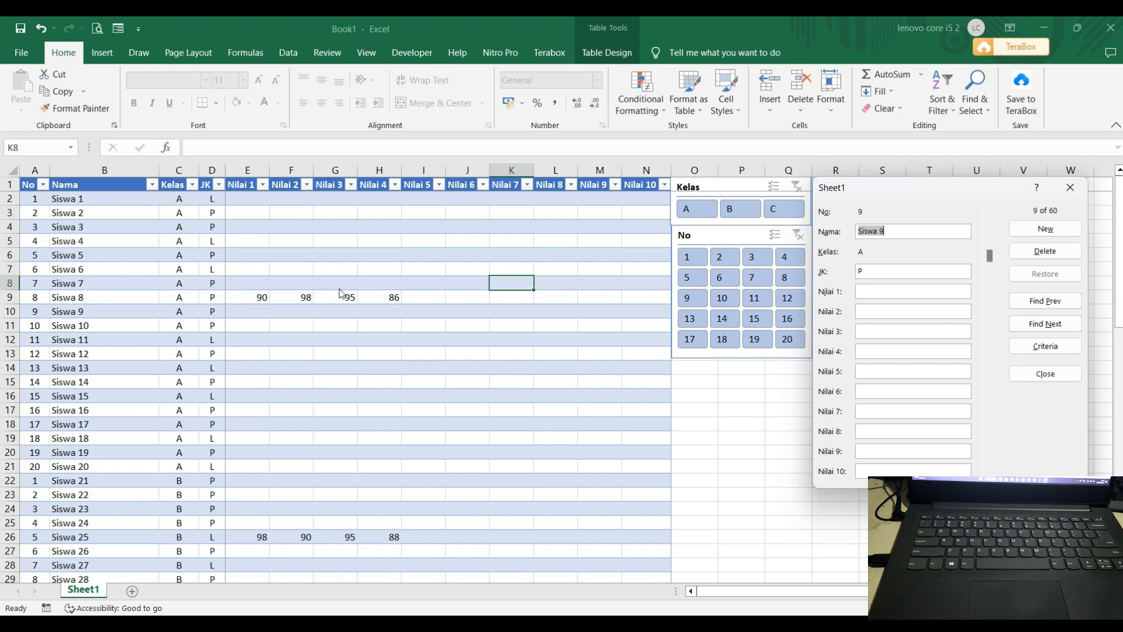
pyautogui.click(288, 237)
pyautogui.moveTo(971, 187); pyautogui.dragTo(434, 200)
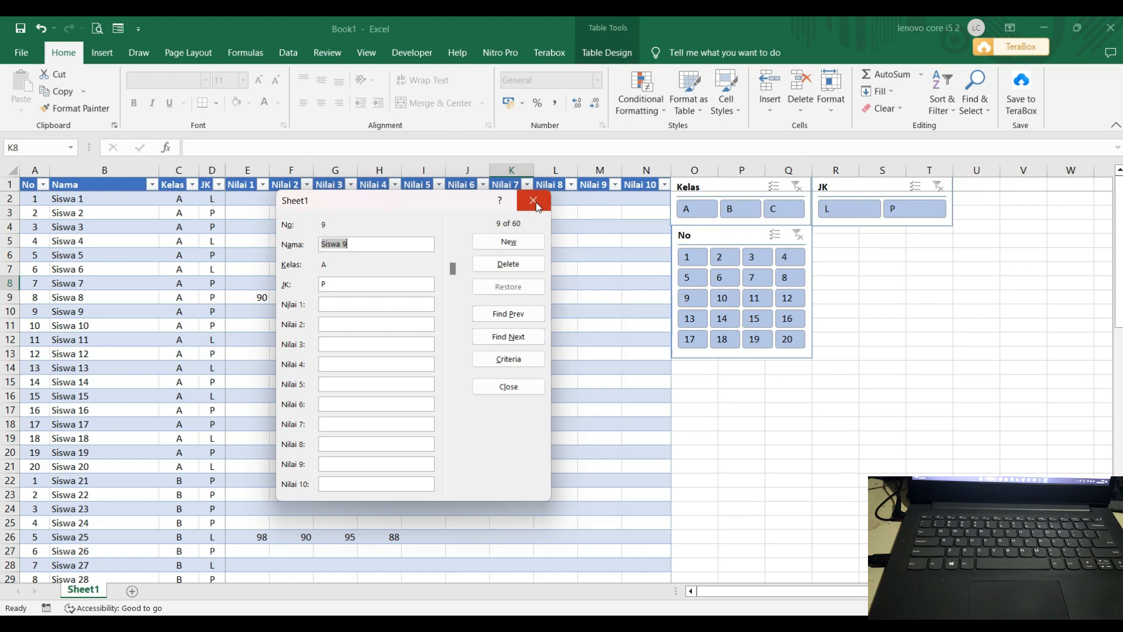
pyautogui.moveTo(398, 206); pyautogui.dragTo(794, 194)
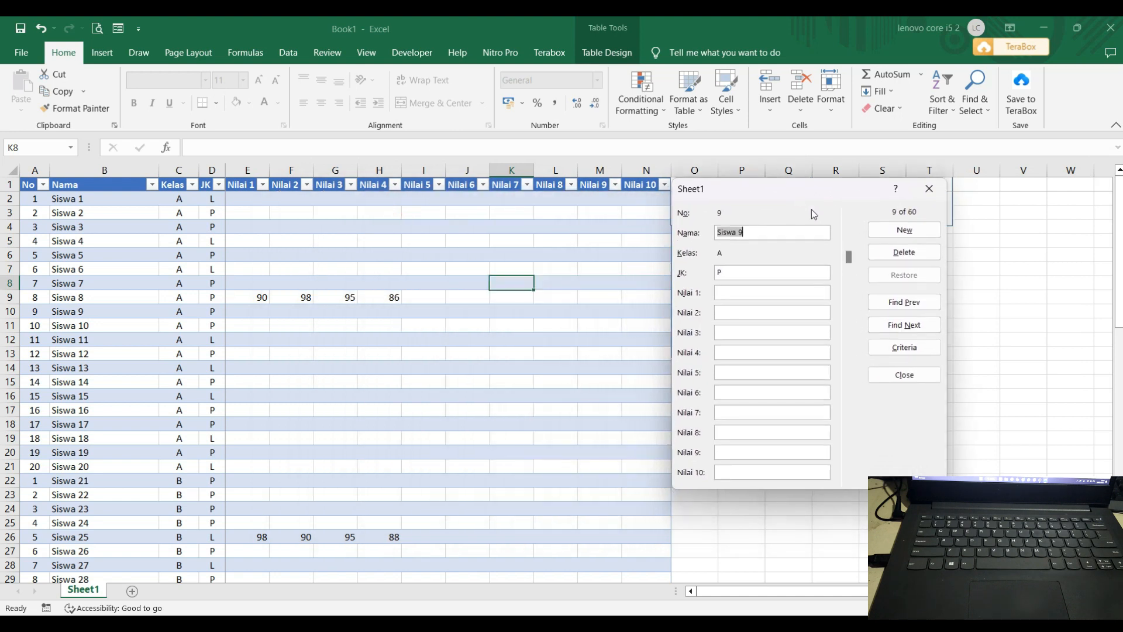